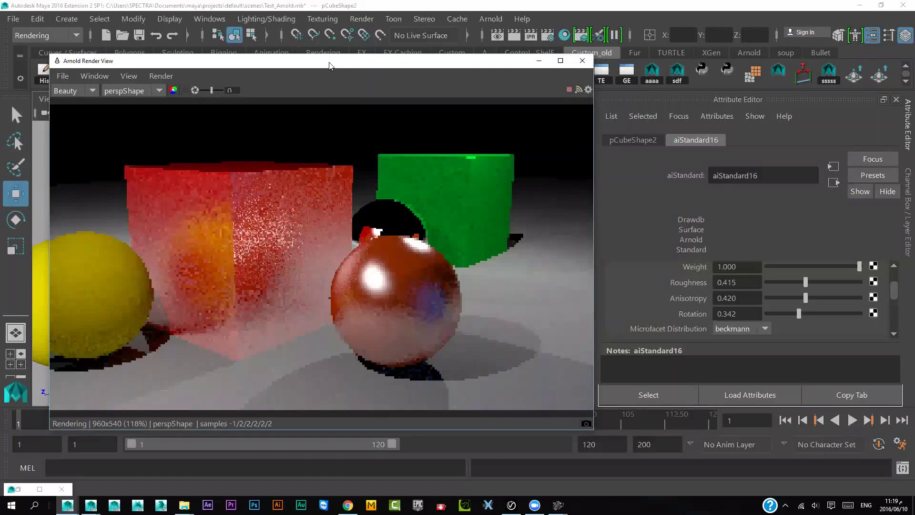
Enlarge the Arnold Render View window slightly and bring it to the front via Arnold > Arnold RenderView
drag(329, 66, 313, 68)
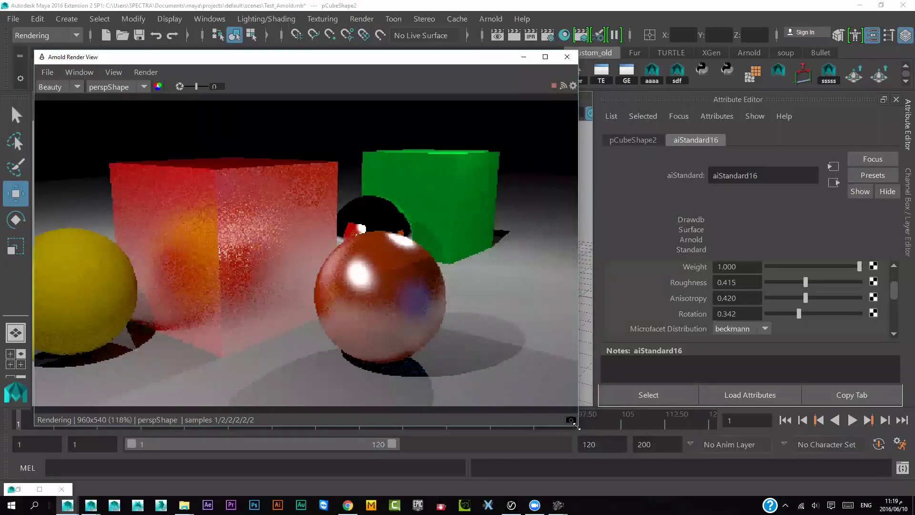
drag(575, 426, 590, 428)
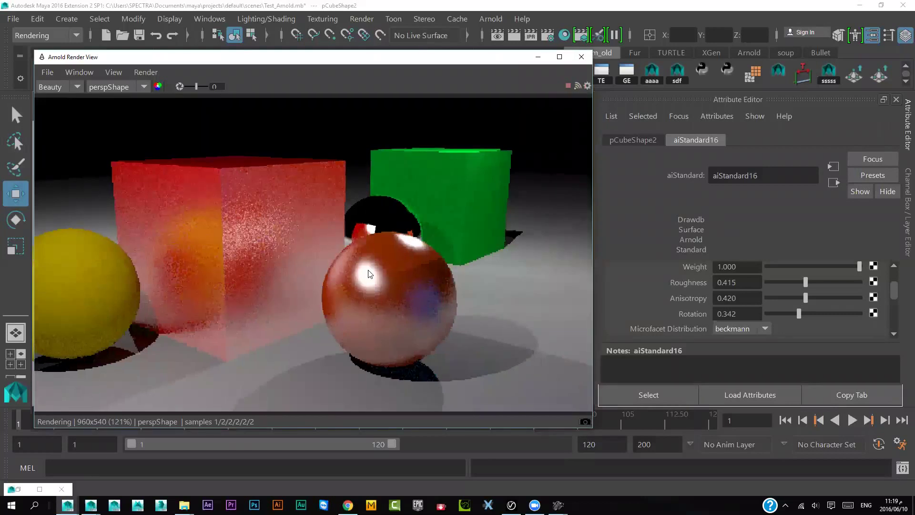
click(489, 18)
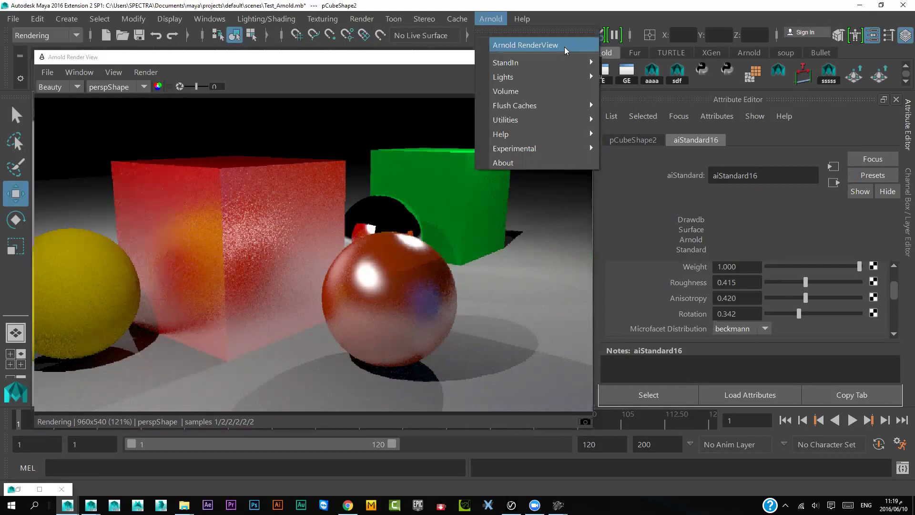
click(565, 46)
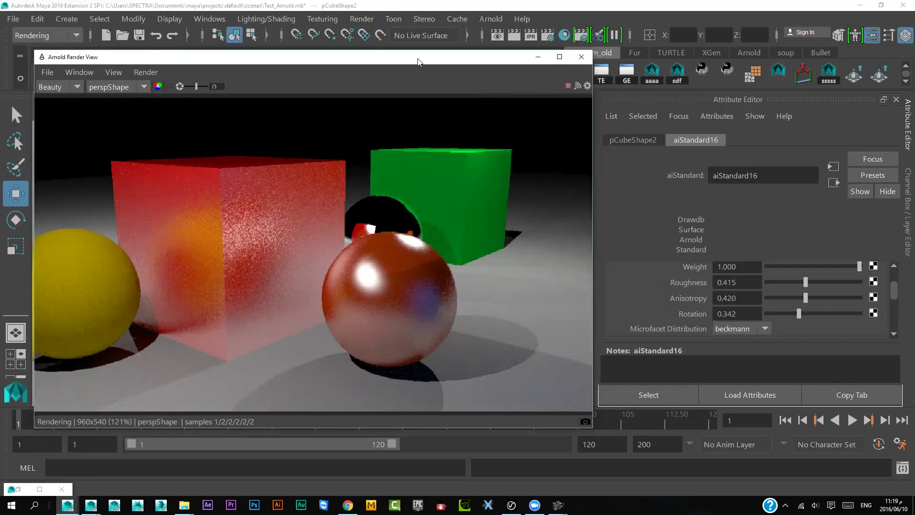
drag(424, 62, 420, 68)
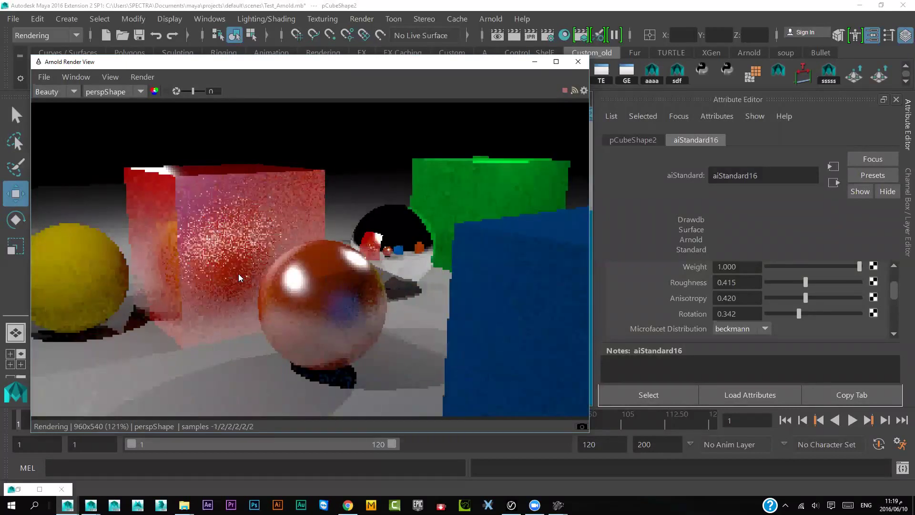
Dolly the render camera closer and turn off Fresnel on the cube's reflection
alt+right_drag(292, 290, 344, 290)
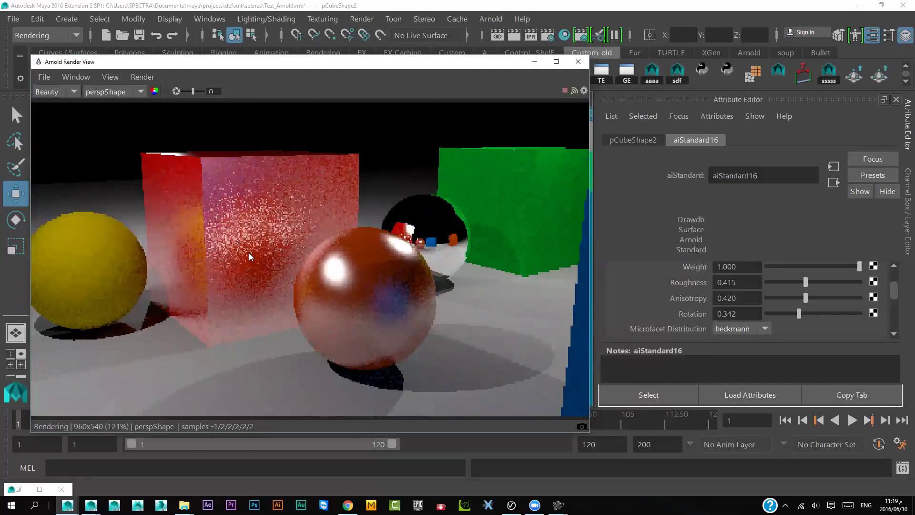
scroll(685, 301, up, 2)
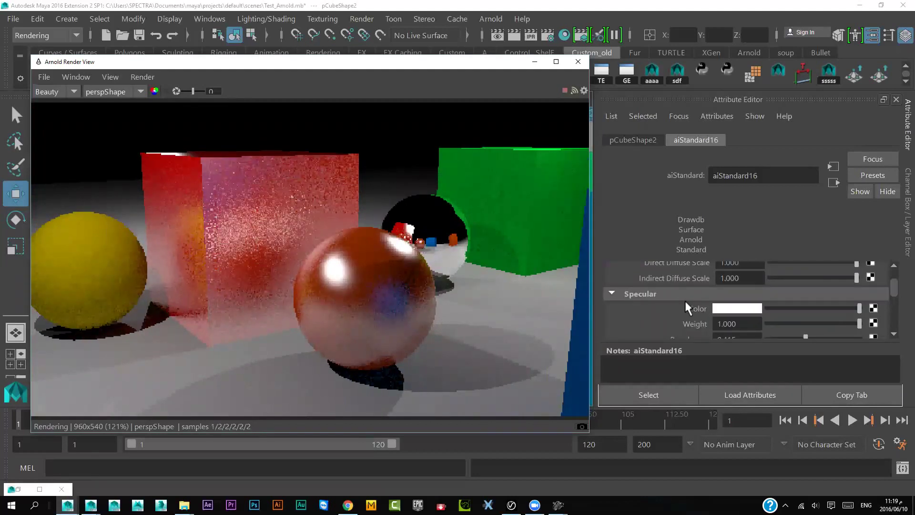
scroll(682, 300, down, 1)
scroll(681, 302, down, 2)
scroll(680, 300, down, 1)
scroll(681, 299, down, 2)
click(734, 305)
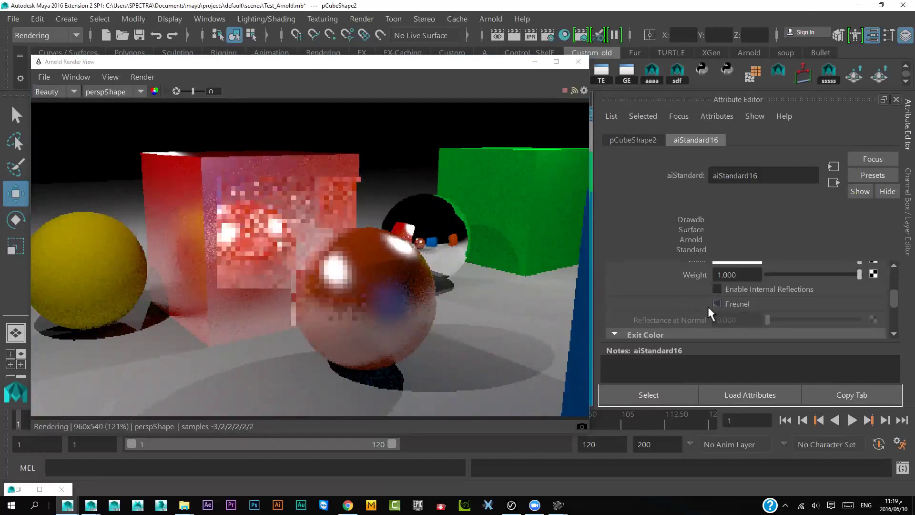
Raise the cube's aiStandard16 specular roughness to 0.575
scroll(693, 299, up, 2)
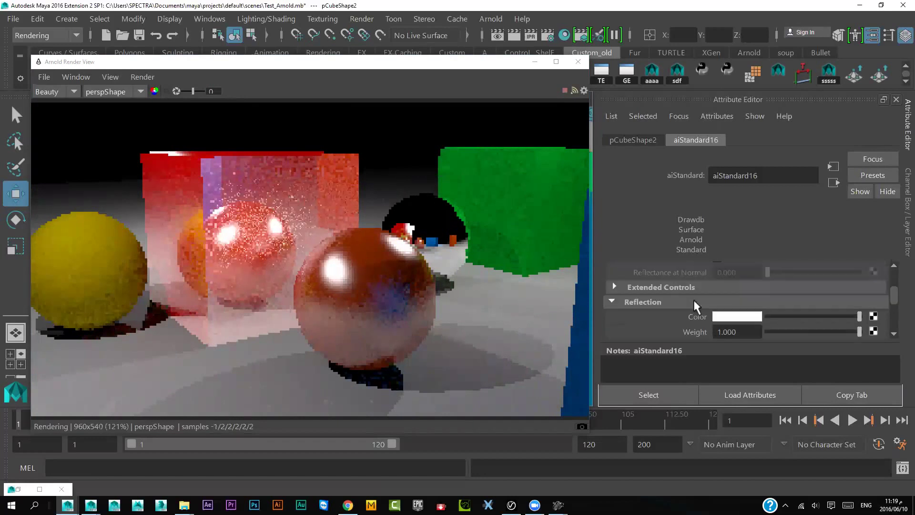
scroll(693, 300, up, 1)
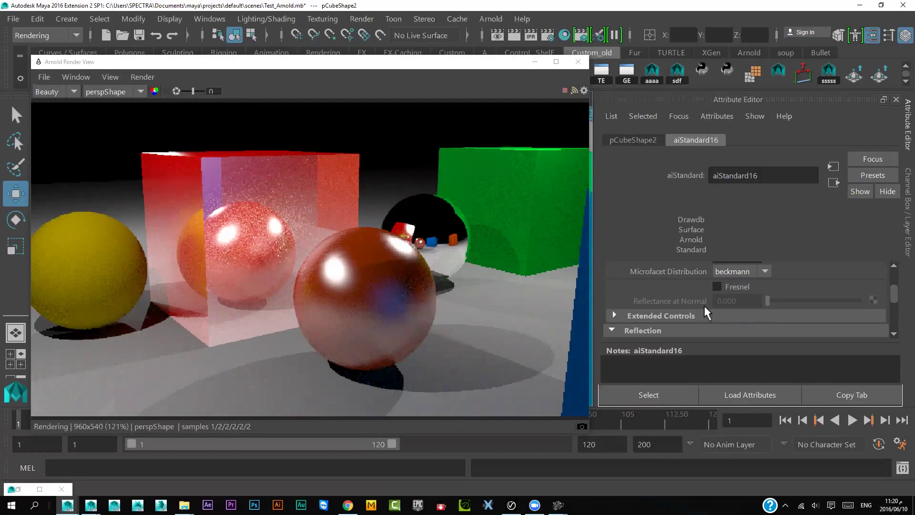
scroll(703, 304, up, 2)
scroll(696, 304, up, 1)
scroll(696, 304, up, 1)
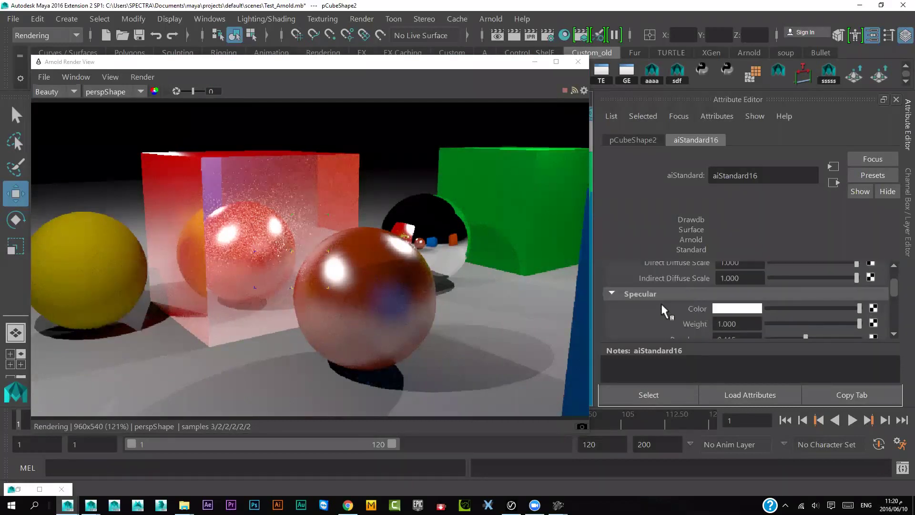
scroll(653, 302, down, 3)
scroll(654, 303, down, 1)
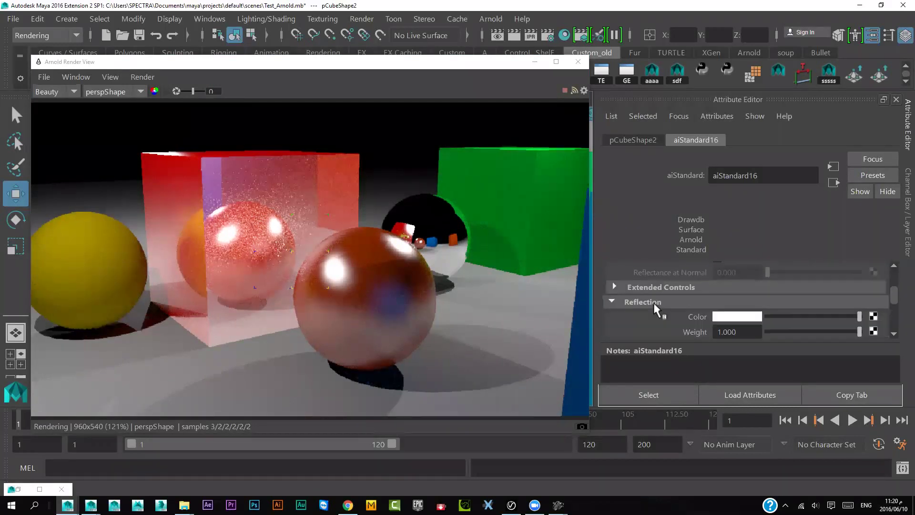
scroll(654, 293, down, 1)
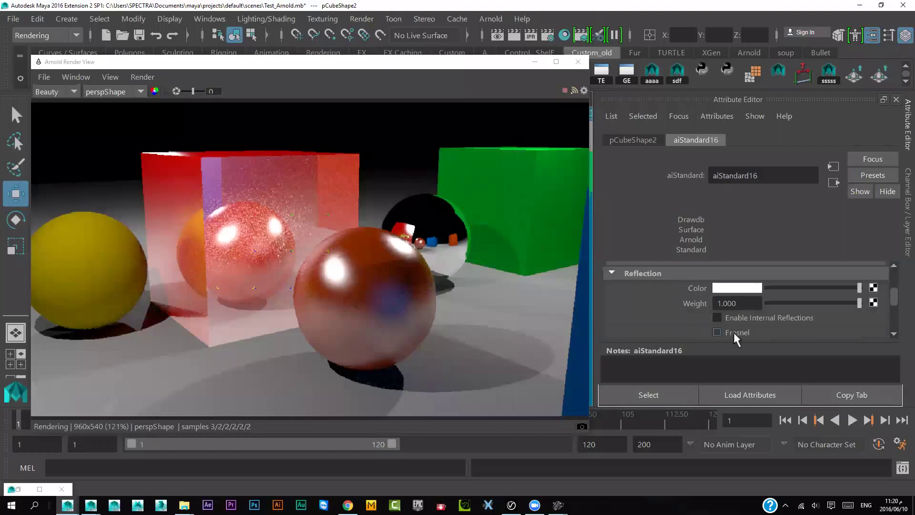
scroll(742, 303, down, 1)
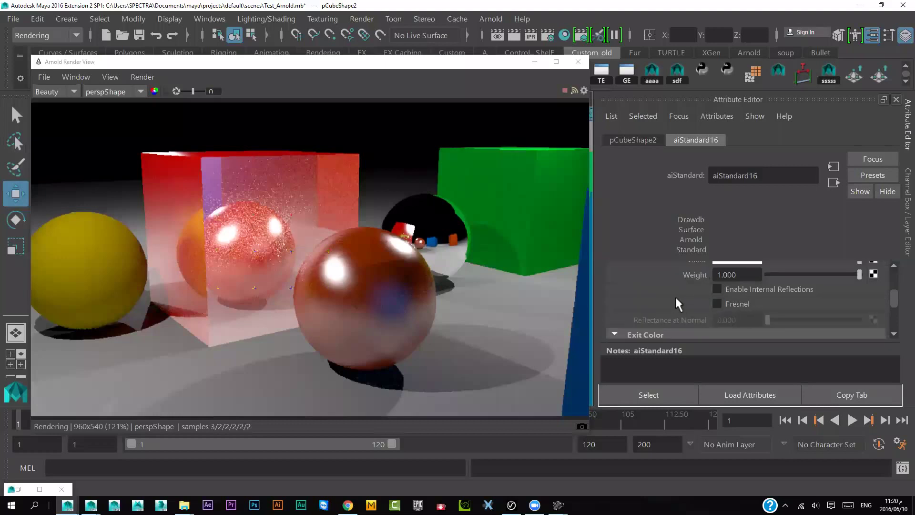
scroll(675, 295, up, 1)
scroll(675, 296, up, 2)
scroll(675, 296, up, 1)
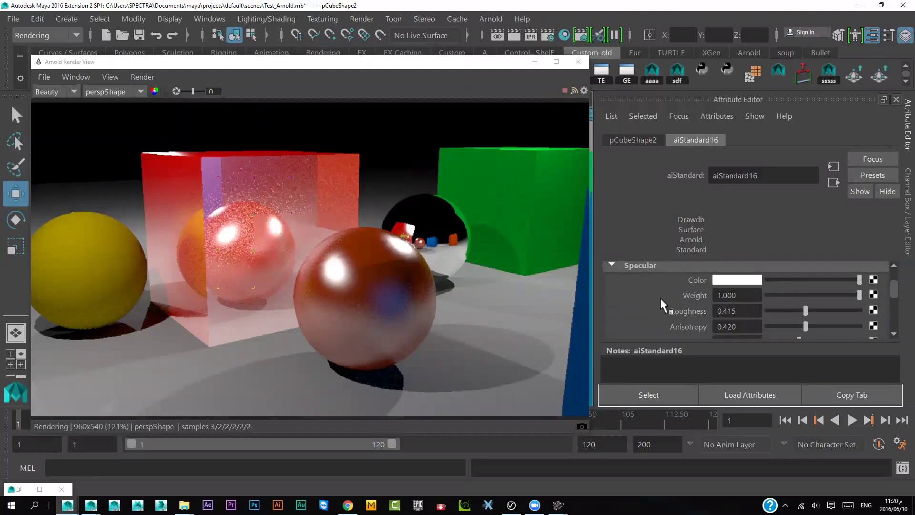
click(819, 310)
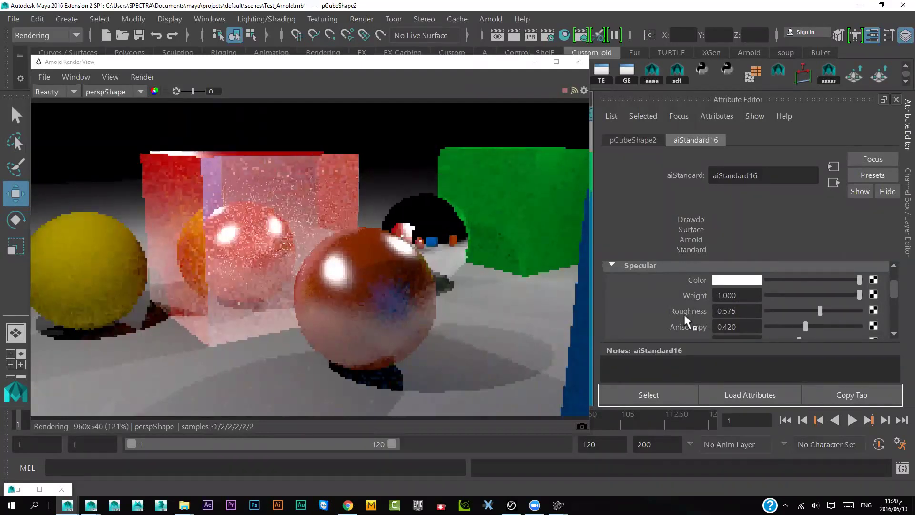
Turn Fresnel back on for the cube's reflection
scroll(668, 312, down, 1)
scroll(668, 312, down, 1)
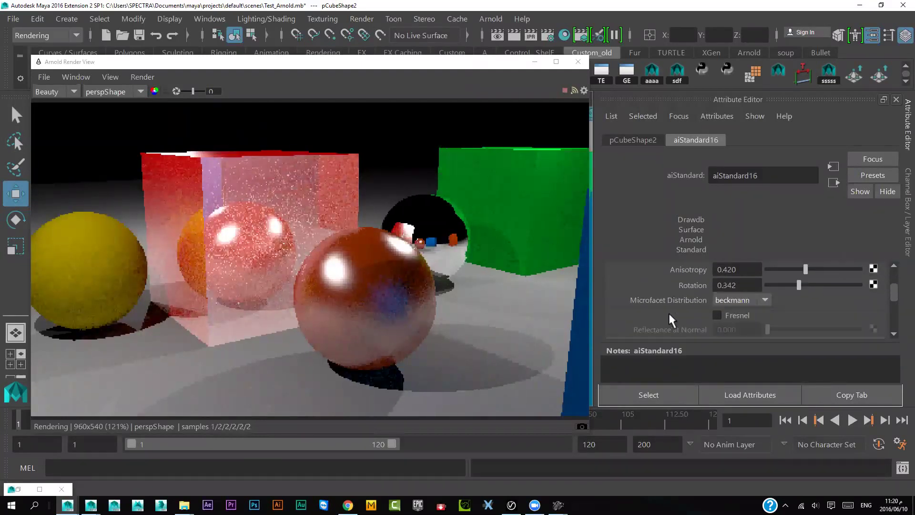
scroll(668, 312, down, 2)
scroll(668, 312, down, 2)
scroll(668, 312, down, 1)
scroll(668, 312, up, 1)
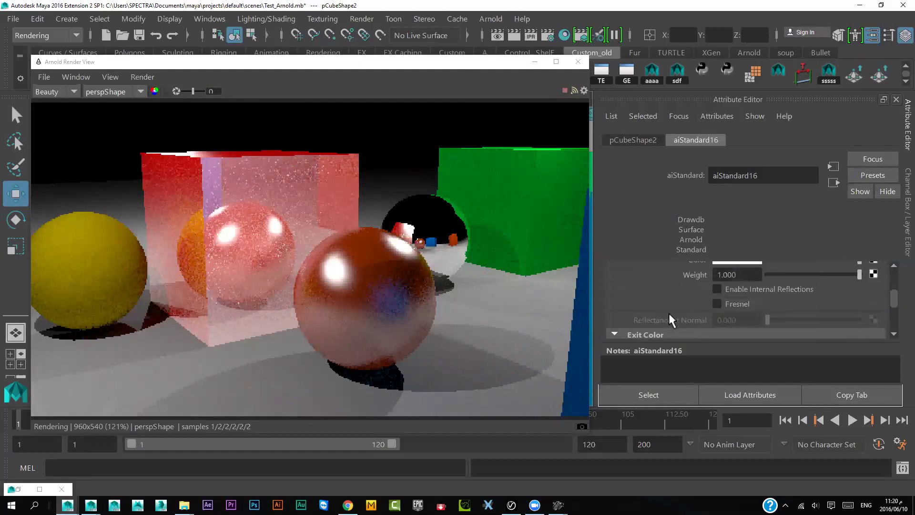
click(727, 303)
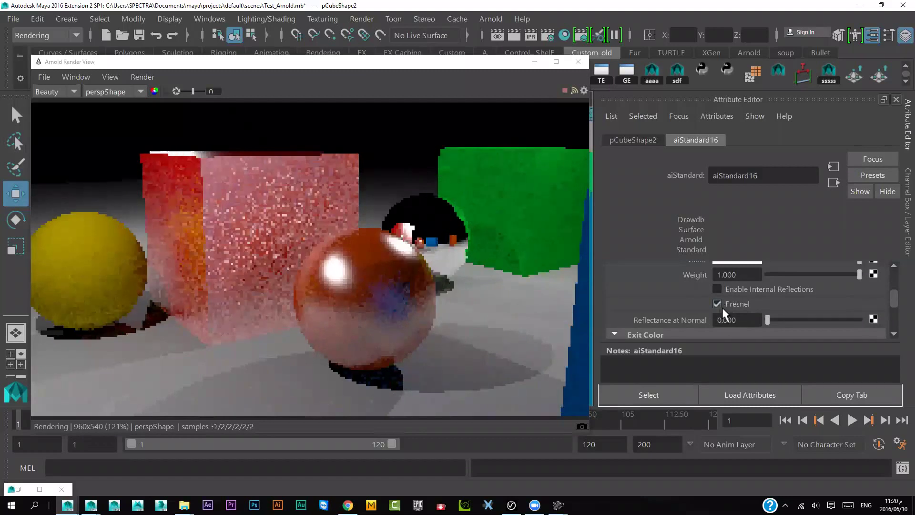
Lower the specular roughness to 0.290 and orbit the render camera to reframe the objects
scroll(702, 309, up, 1)
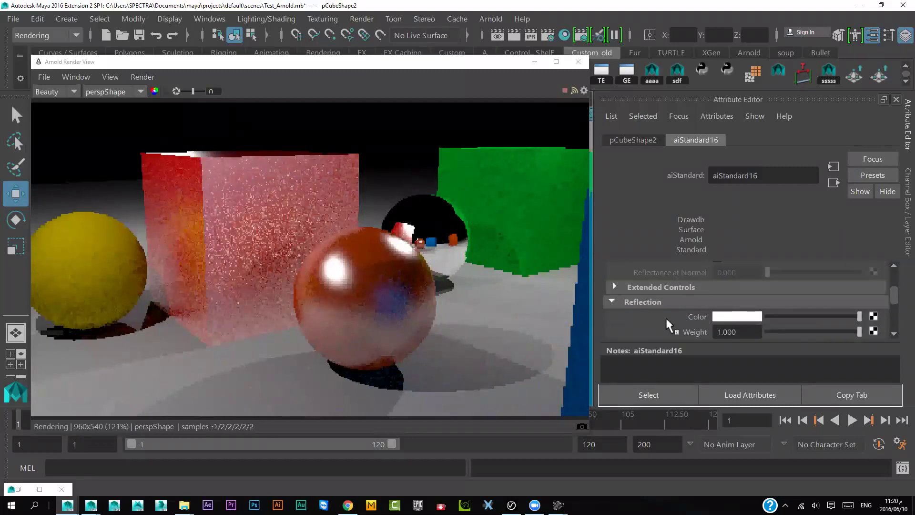
click(326, 297)
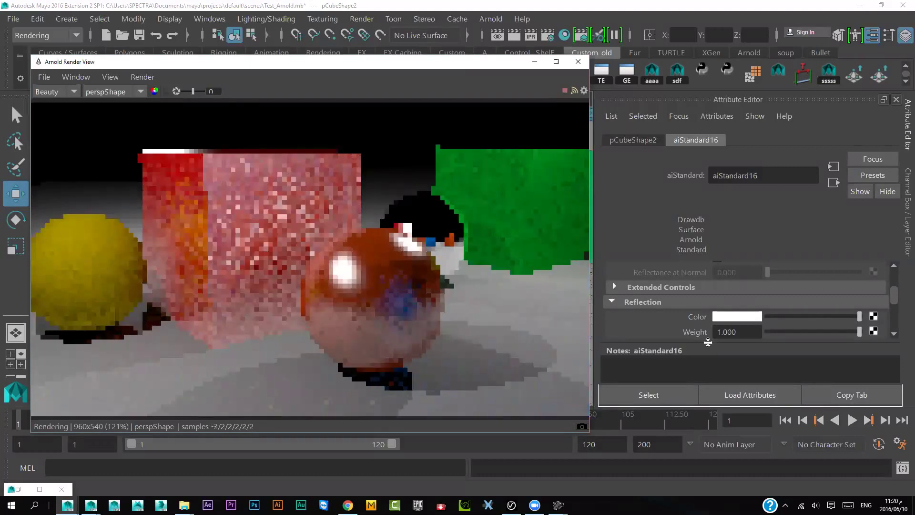
scroll(703, 326, down, 1)
scroll(703, 326, up, 1)
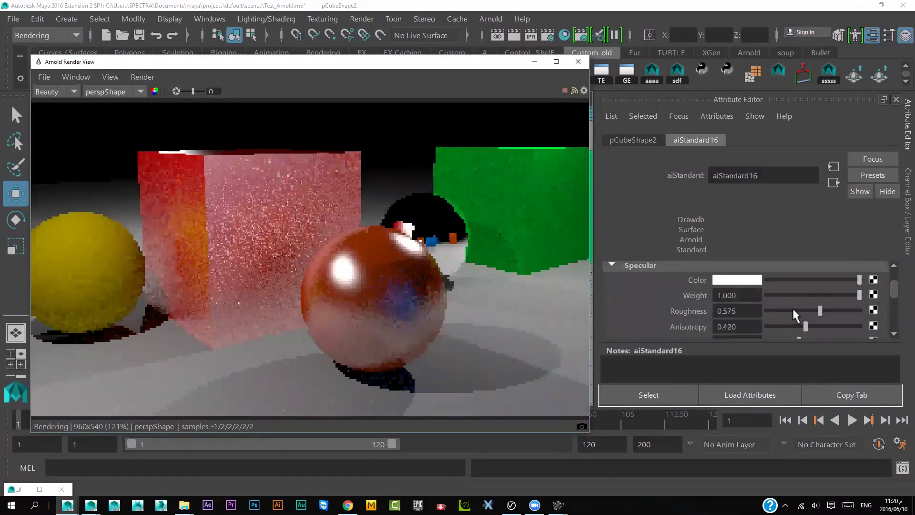
click(793, 310)
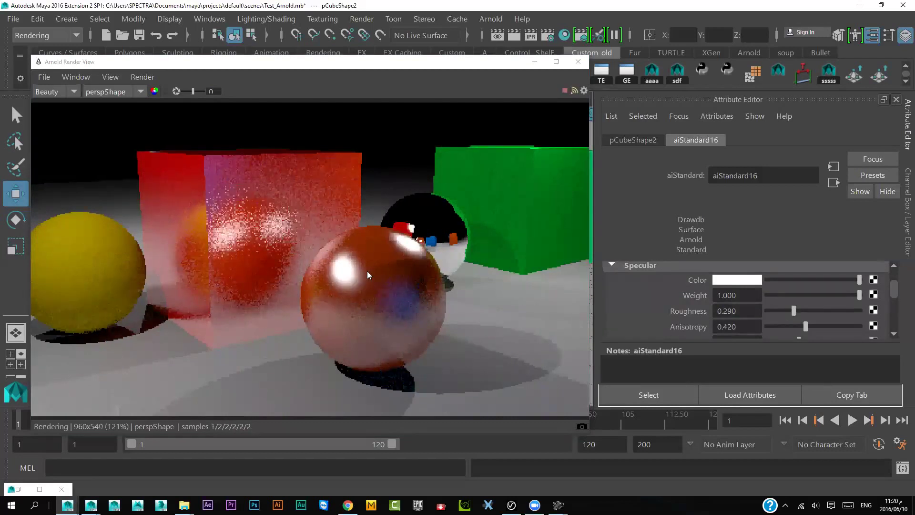
alt+drag(258, 267, 263, 265)
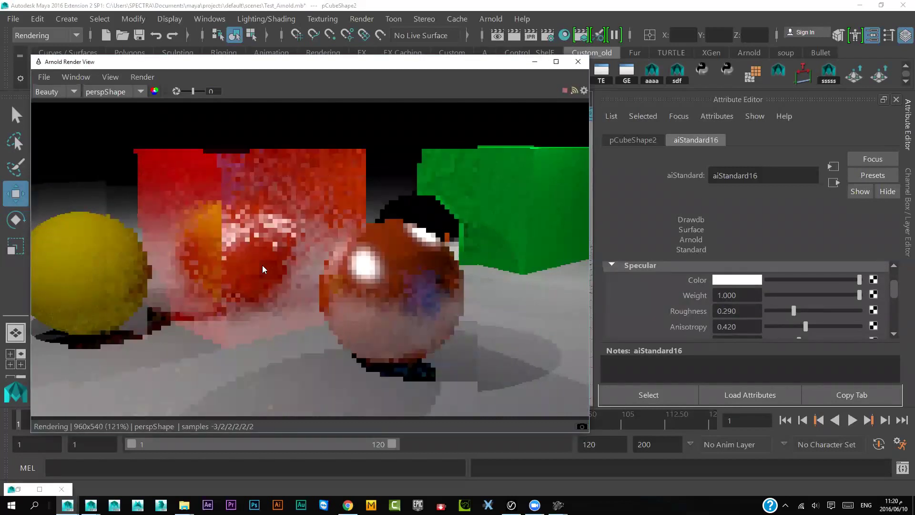
mouse_move(285, 269)
alt+mouse_down()
mouse_move(322, 286)
mouse_move(327, 273)
mouse_move(343, 274)
mouse_move(449, 205)
alt+mouse_up()
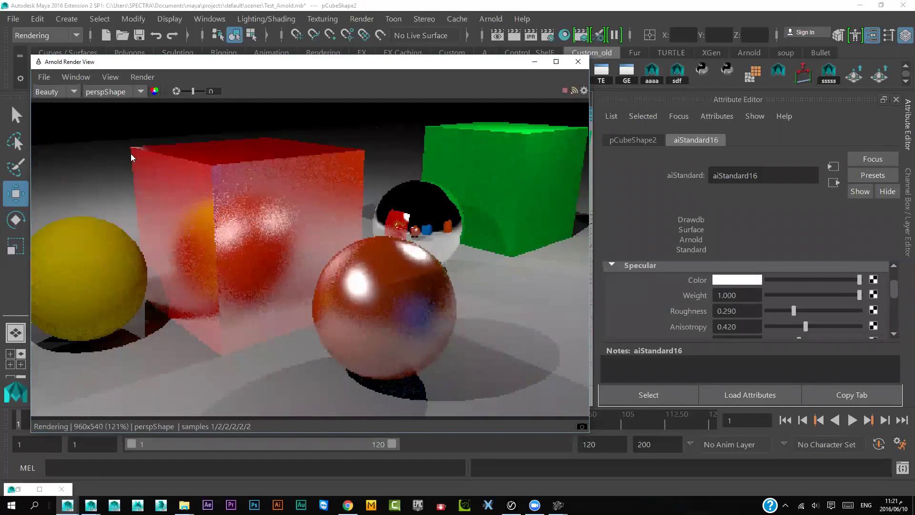
Select the yellow sphere and raise its aiStandard15 specular weight to 1.000
drag(158, 67, 338, 71)
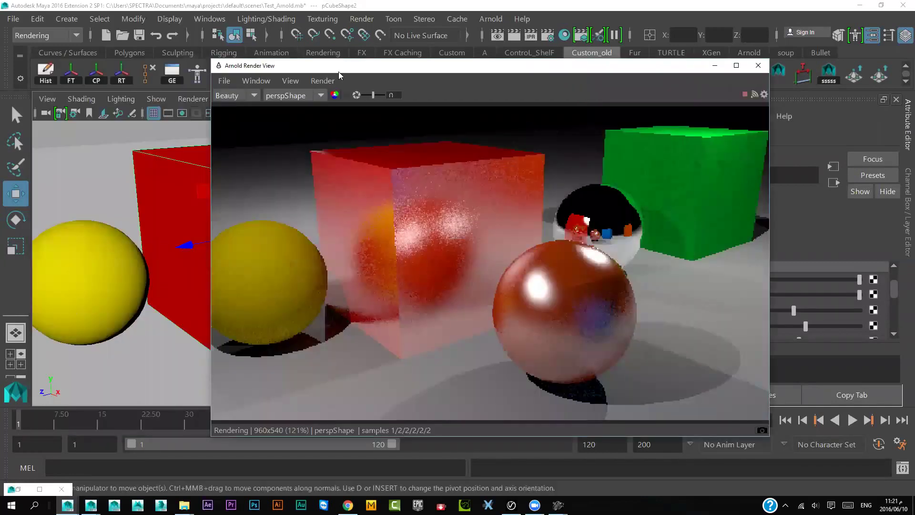
click(89, 283)
scroll(699, 321, up, 2)
scroll(734, 305, up, 2)
scroll(734, 306, up, 1)
scroll(767, 310, down, 1)
scroll(769, 312, down, 2)
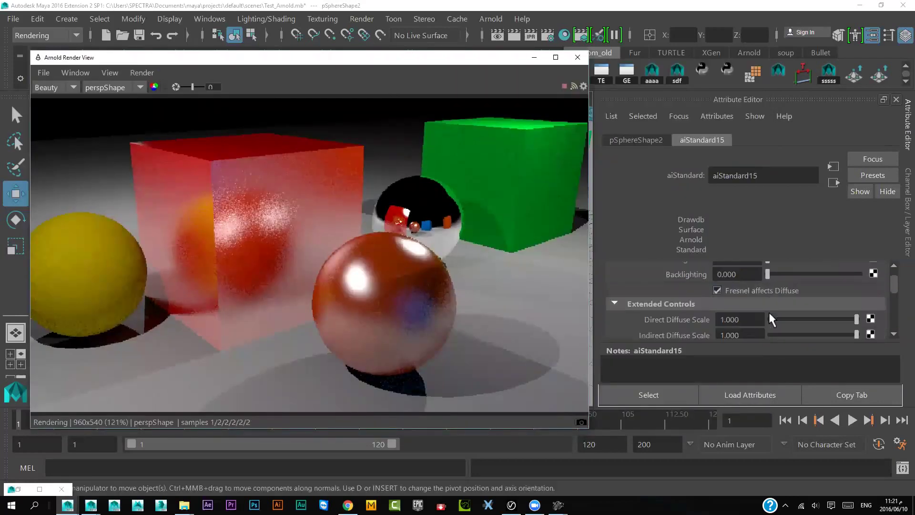
scroll(769, 313, down, 1)
scroll(768, 313, down, 1)
scroll(769, 313, down, 1)
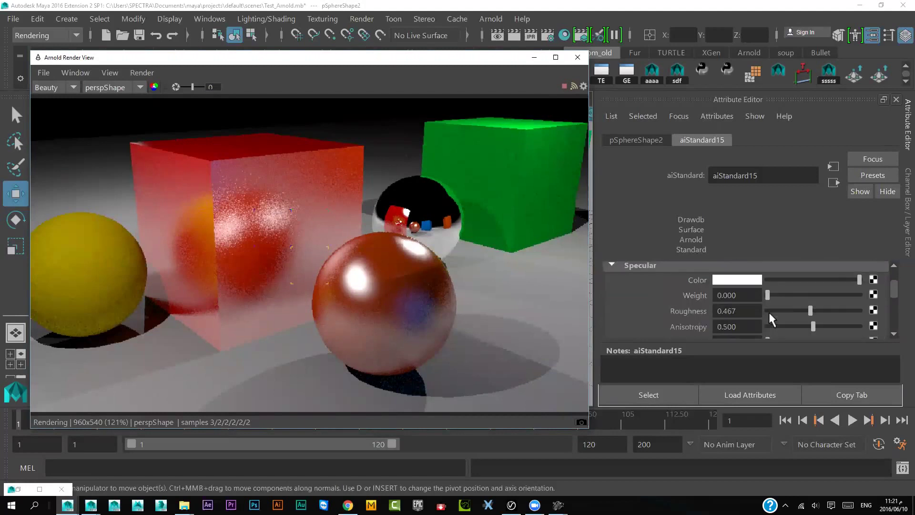
drag(768, 295, 877, 295)
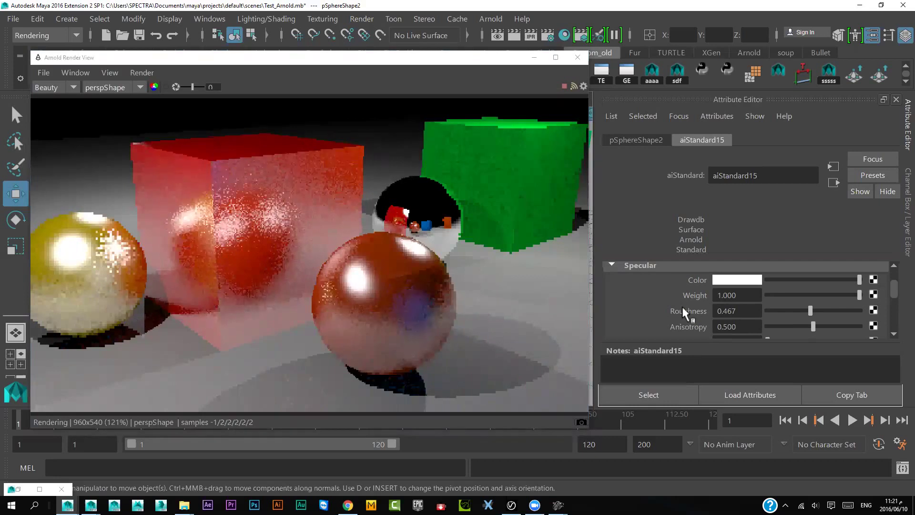
Toggle Fresnel on the sphere's reflection
scroll(685, 307, down, 2)
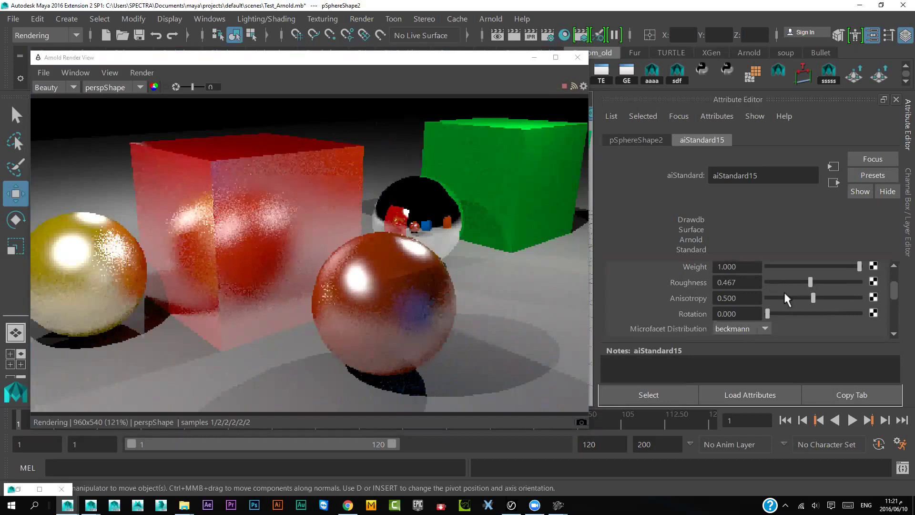
scroll(754, 299, down, 3)
scroll(756, 300, up, 2)
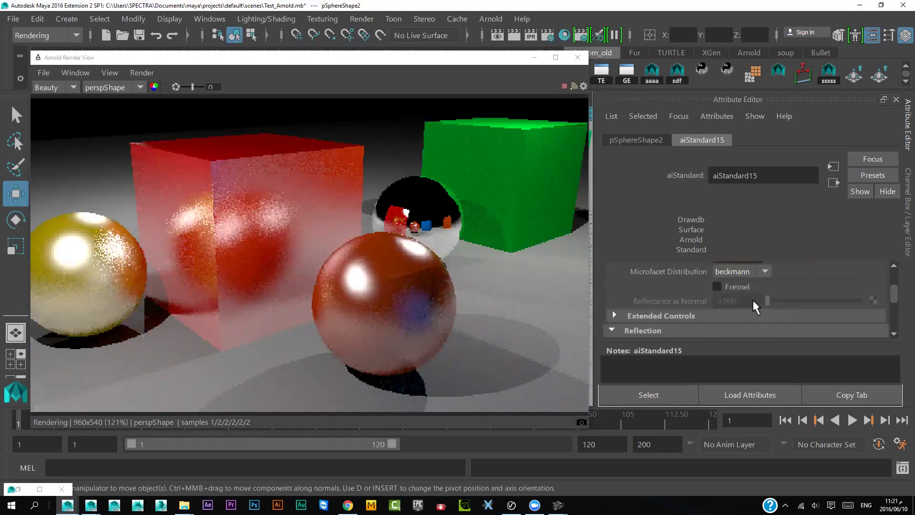
click(731, 285)
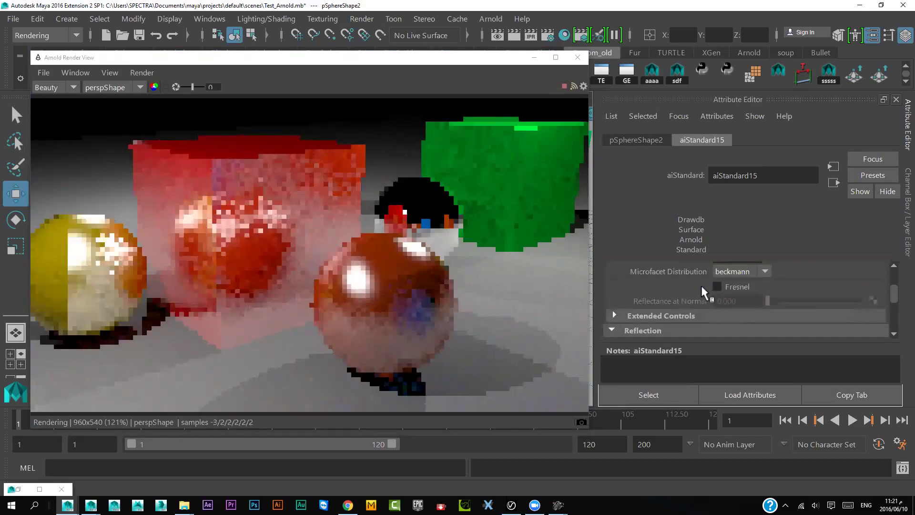
Give the sphere black diffuse colour, weight 1.000, roughness 0.000 and backlighting 0.922
scroll(701, 284, up, 2)
scroll(701, 284, up, 2)
scroll(700, 284, up, 2)
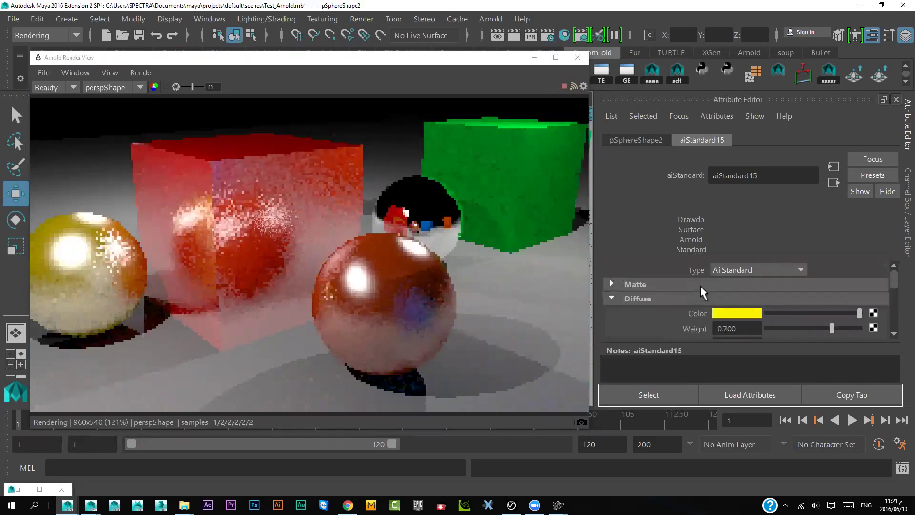
click(767, 312)
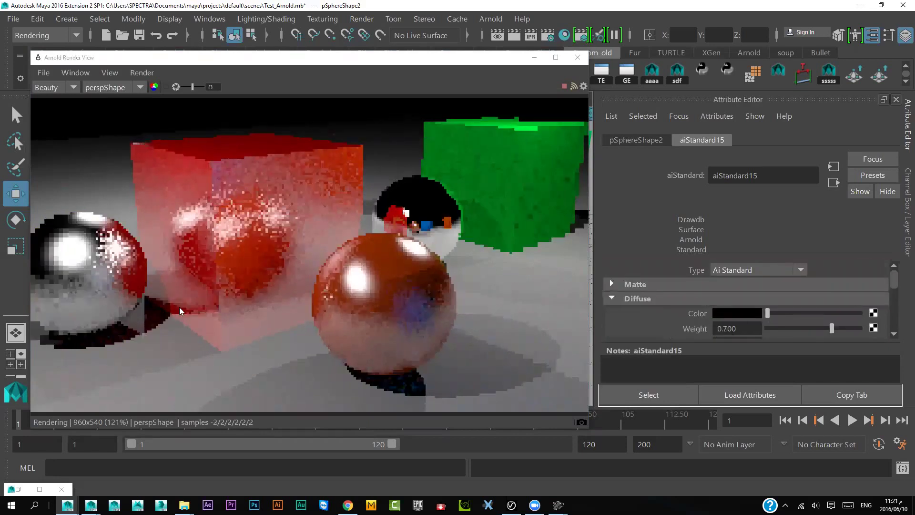
scroll(669, 309, down, 2)
drag(767, 316, 805, 316)
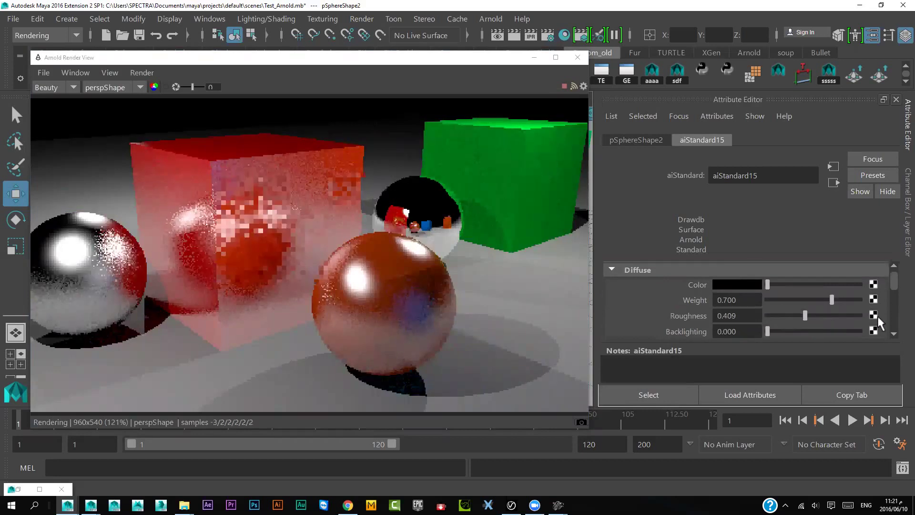
drag(877, 317, 899, 318)
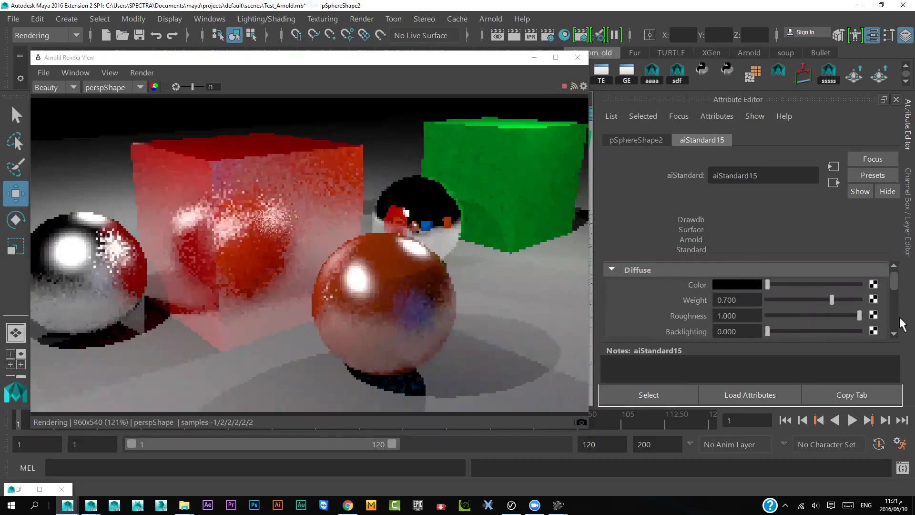
drag(833, 300, 886, 299)
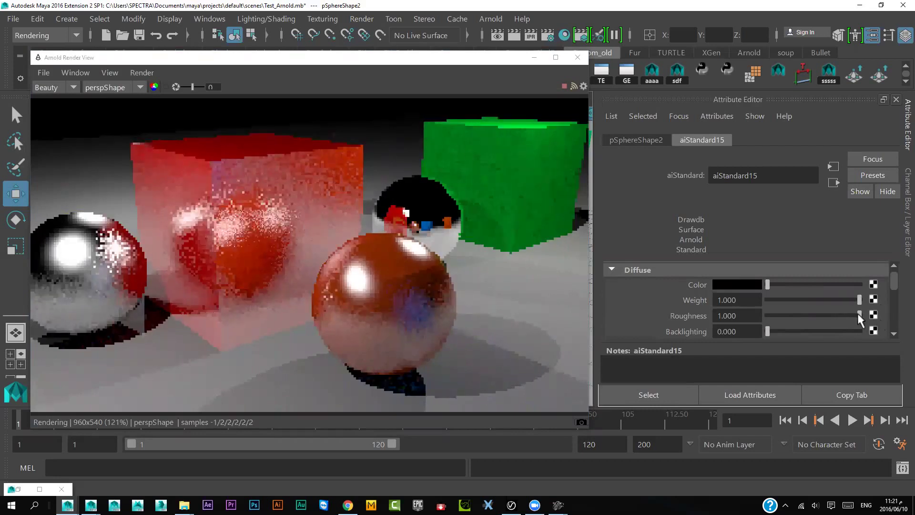
drag(768, 332, 852, 331)
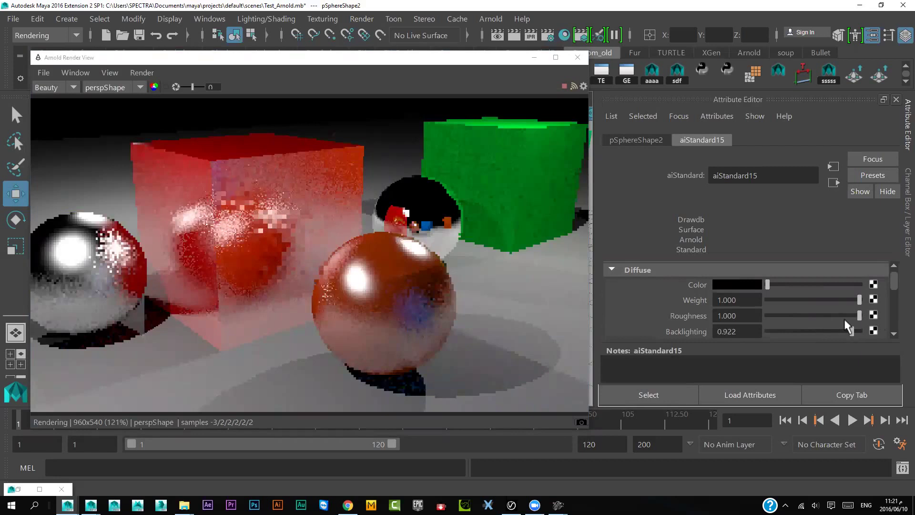
drag(794, 319, 740, 327)
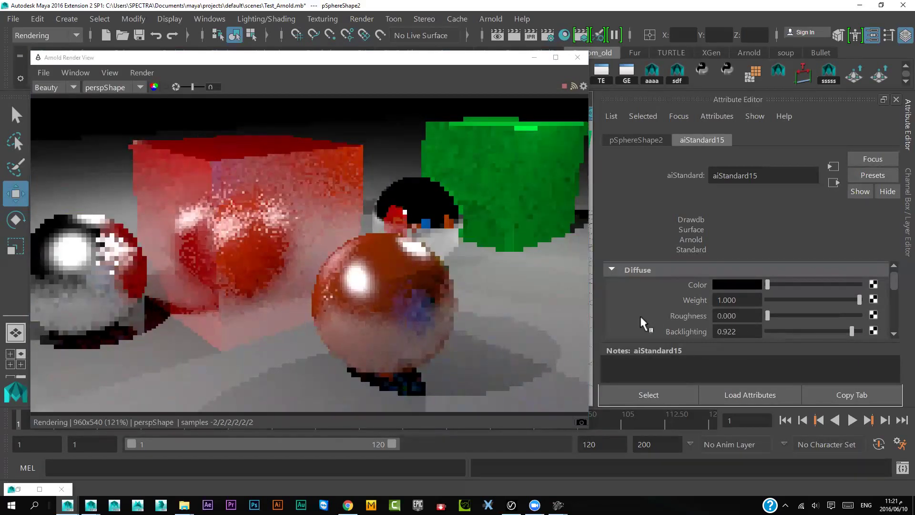
click(222, 284)
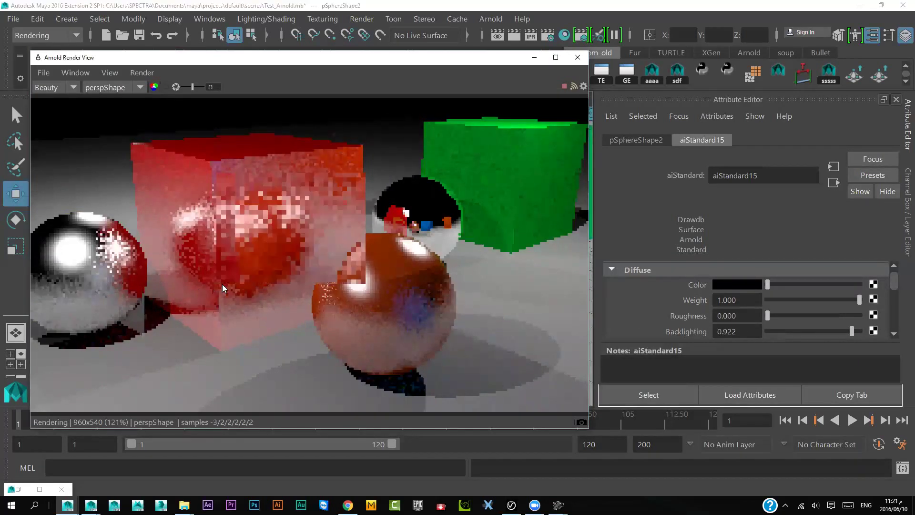
Orbit and dolly the render camera to frame the chrome sphere in front of the red cube
mouse_move(228, 293)
alt+right_down()
mouse_move(306, 309)
mouse_move(288, 302)
alt+right_up()
mouse_move(304, 301)
alt+mouse_down()
mouse_move(383, 319)
mouse_move(367, 307)
mouse_move(394, 309)
alt+mouse_up()
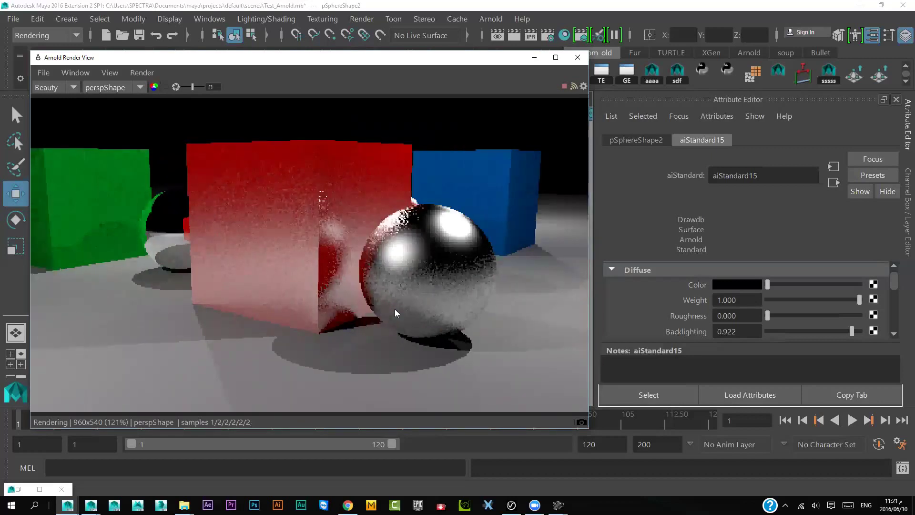
mouse_move(425, 347)
alt+mouse_down()
mouse_move(391, 331)
mouse_move(277, 327)
mouse_move(262, 320)
mouse_move(280, 305)
mouse_move(342, 317)
mouse_move(190, 255)
mouse_move(222, 256)
mouse_move(299, 289)
mouse_move(462, 272)
mouse_move(423, 285)
mouse_move(406, 264)
alt+mouse_up()
mouse_move(322, 264)
alt+right_down()
mouse_move(421, 255)
mouse_move(499, 298)
mouse_move(436, 301)
alt+right_up()
alt+drag(437, 301, 388, 260)
mouse_move(403, 256)
alt+right_down()
mouse_move(513, 333)
mouse_move(402, 261)
mouse_move(405, 245)
alt+right_up()
alt+drag(405, 245, 424, 233)
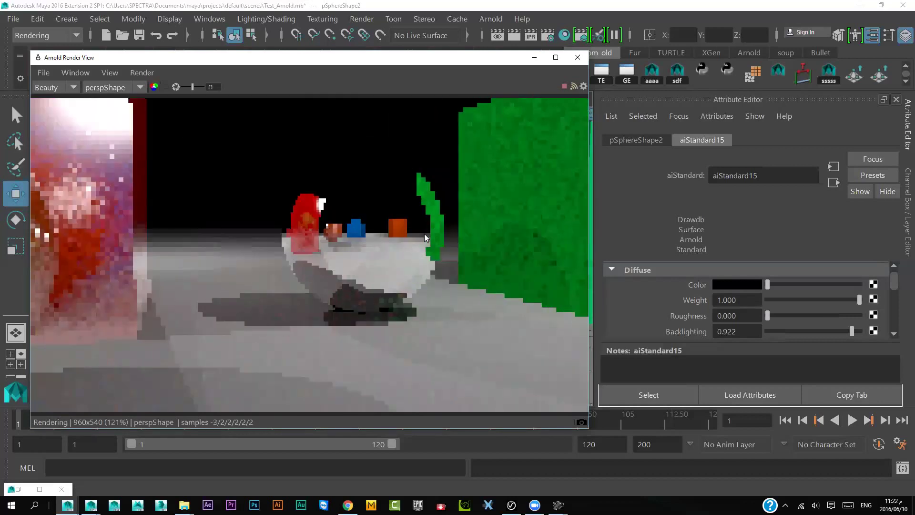
alt+right_drag(424, 233, 438, 253)
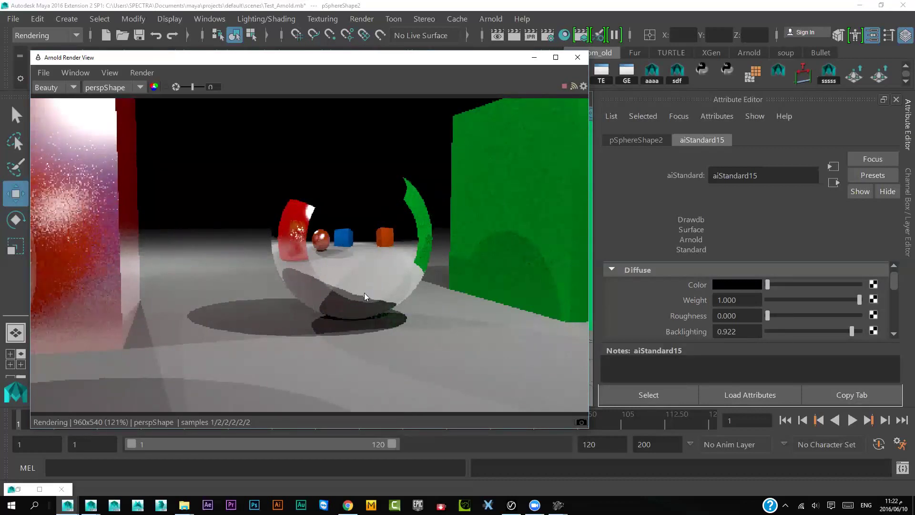
Shift the render camera to a new view and try a different diffuse weight on the sphere
mouse_move(357, 298)
alt+mouse_down()
mouse_move(404, 254)
mouse_move(309, 240)
mouse_move(380, 241)
mouse_move(333, 230)
alt+mouse_up()
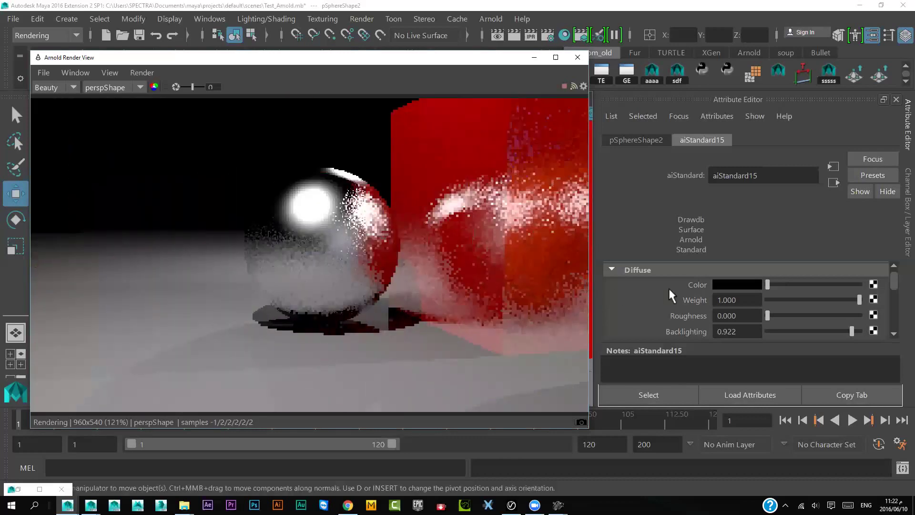
scroll(682, 294, up, 1)
scroll(690, 302, down, 2)
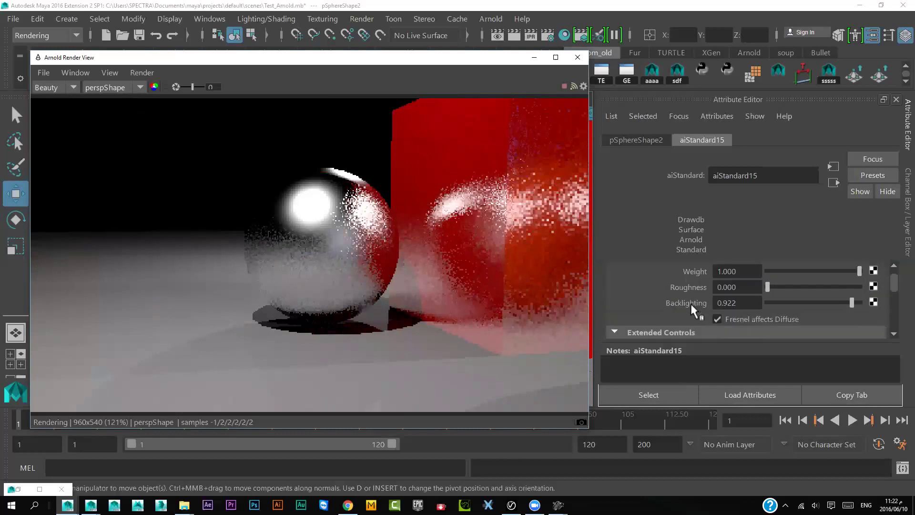
scroll(690, 302, up, 1)
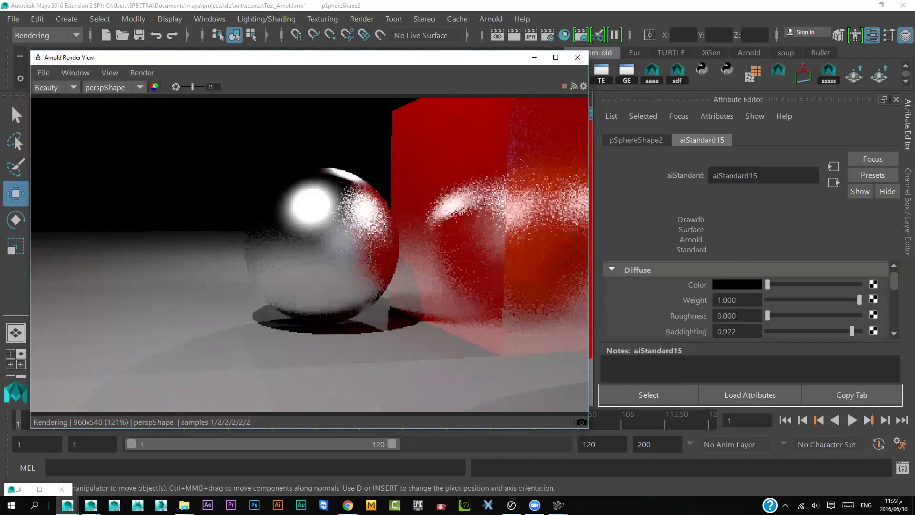
mouse_move(789, 300)
mouse_down()
mouse_move(739, 306)
mouse_move(859, 299)
mouse_up()
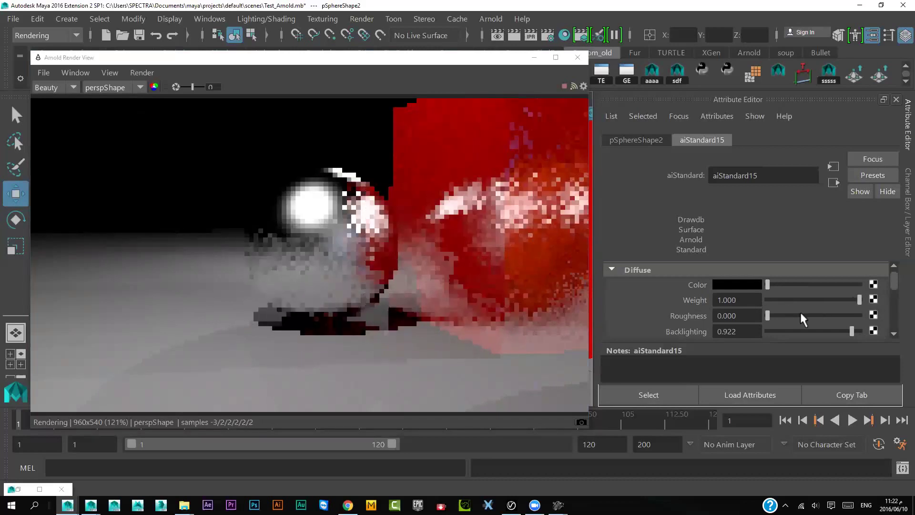
Scroll down to aiStandard15's Specular section: white colour, weight 1.000, roughness 0.467, anisotropy 0.500
scroll(770, 317, down, 1)
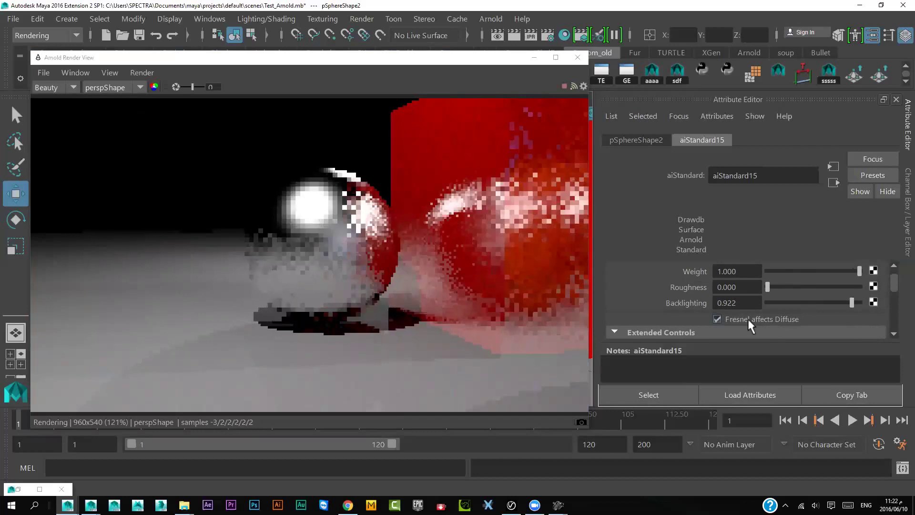
scroll(747, 318, down, 2)
scroll(748, 319, down, 1)
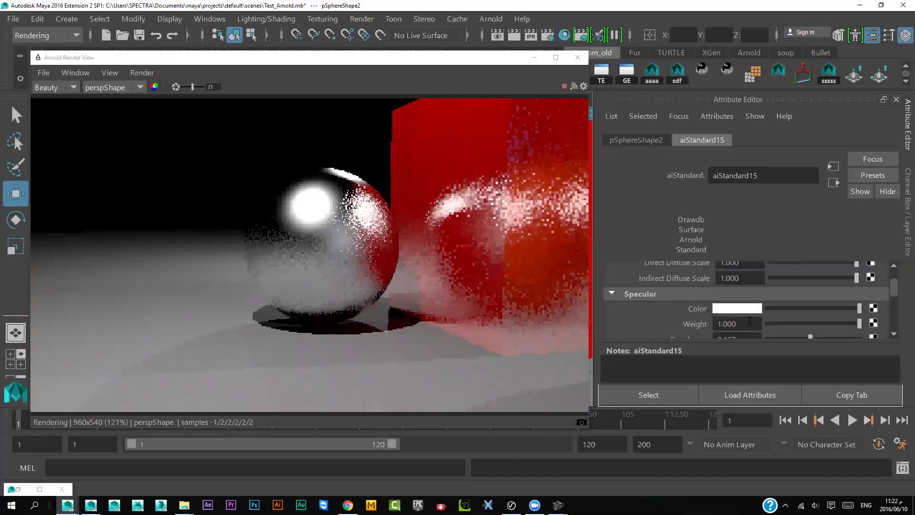
scroll(750, 320, down, 1)
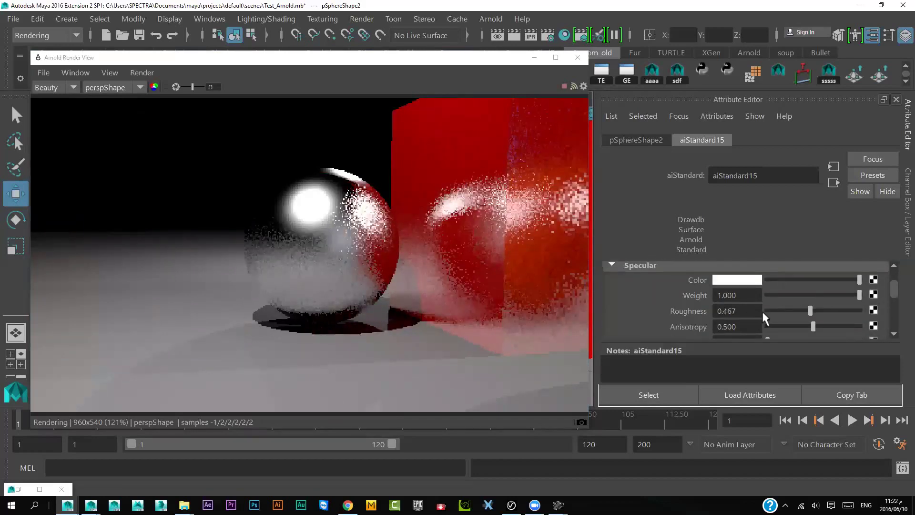
Set the sphere's specular roughness to 0 and orbit the camera to centre the red cube
mouse_move(809, 310)
mouse_down()
mouse_move(862, 310)
mouse_move(730, 314)
mouse_up()
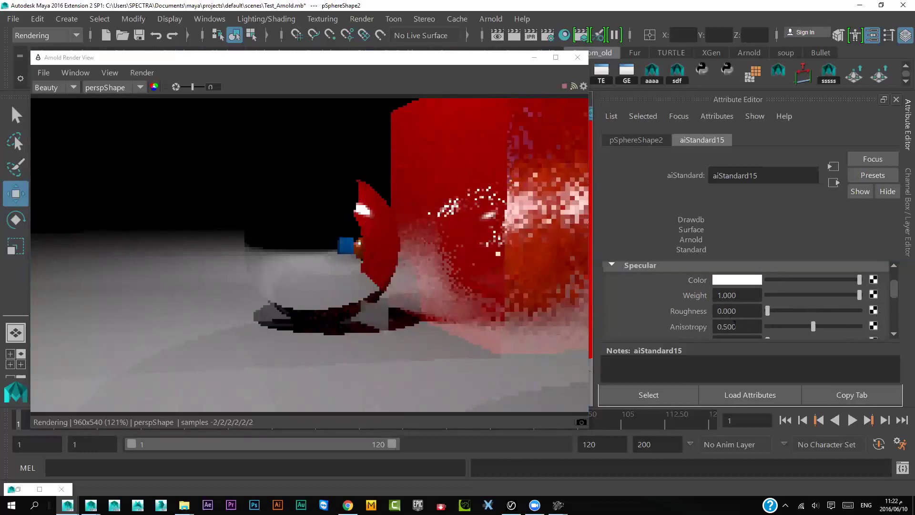
alt+drag(322, 258, 394, 290)
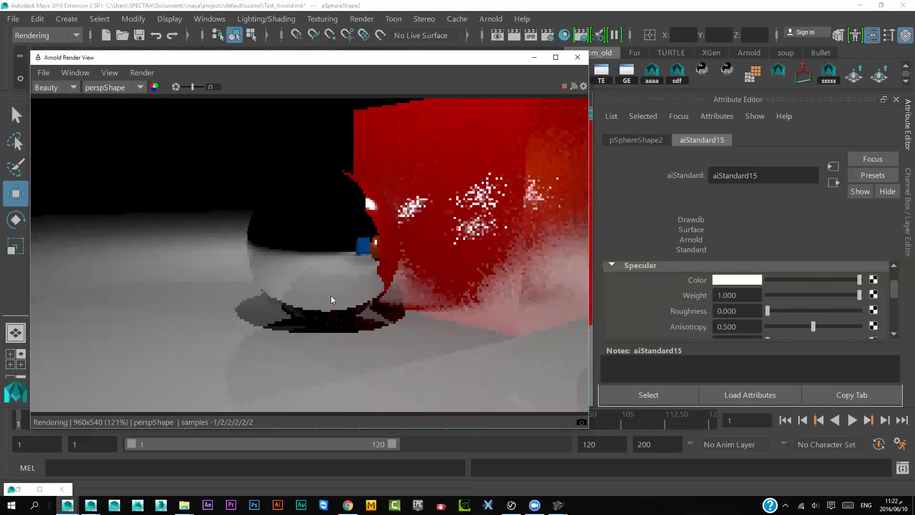
mouse_move(356, 294)
alt+mouse_down()
mouse_move(430, 309)
mouse_move(421, 306)
alt+mouse_up()
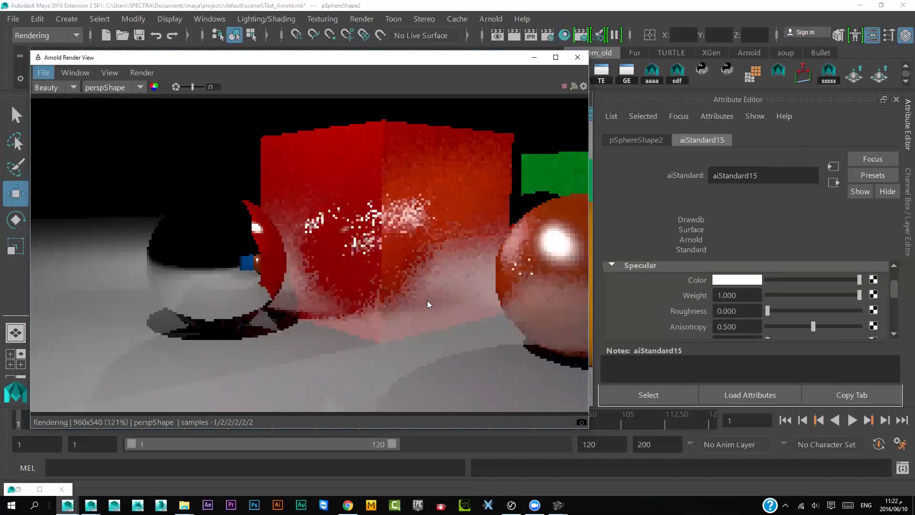
mouse_move(421, 272)
alt+mouse_down()
mouse_move(367, 268)
mouse_move(414, 307)
mouse_move(390, 289)
alt+mouse_up()
scroll(367, 268, down, 3)
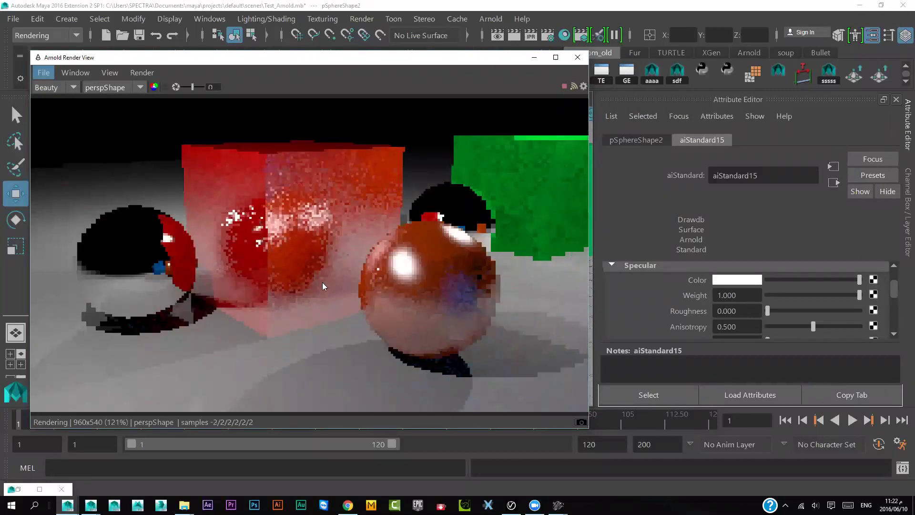
Orbit the camera to a wider view of the cubes and spheres
alt+drag(318, 288, 381, 299)
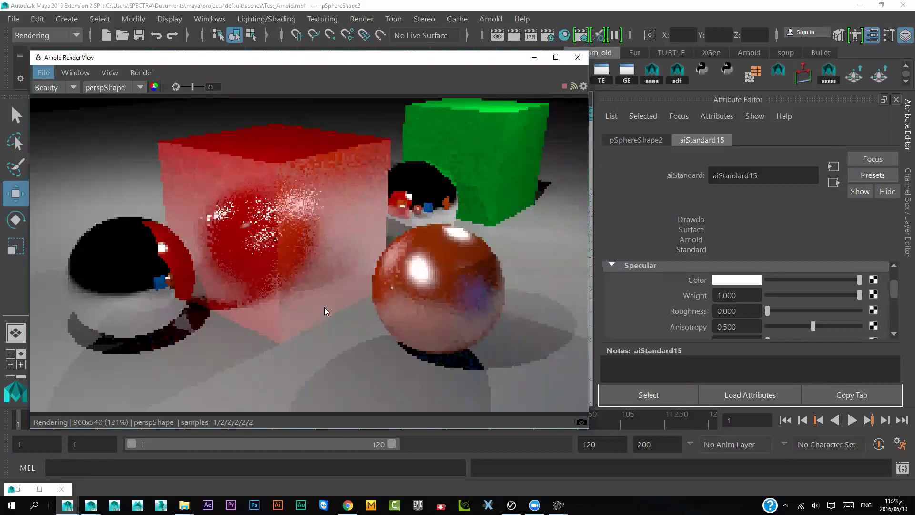
mouse_move(302, 295)
alt+mouse_down()
mouse_move(361, 299)
mouse_move(398, 287)
mouse_move(349, 263)
mouse_move(415, 278)
mouse_move(358, 276)
alt+mouse_up()
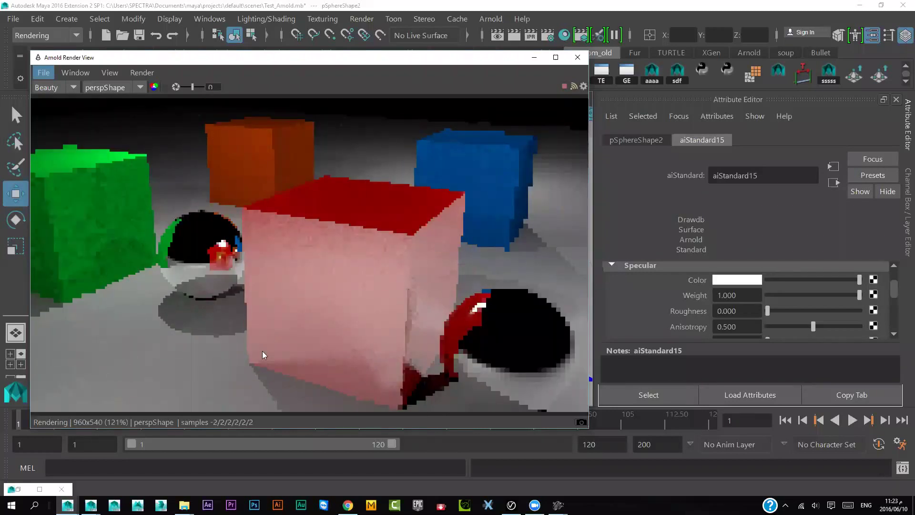
click(714, 73)
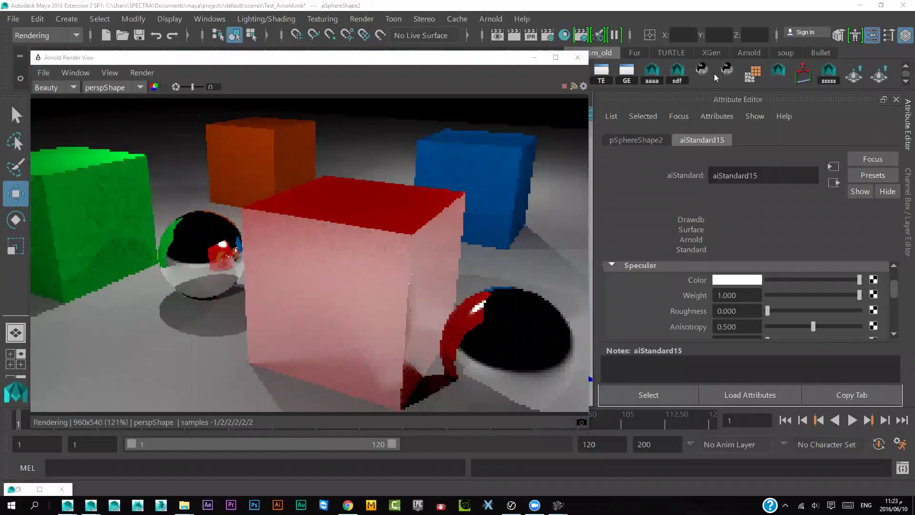
click(370, 61)
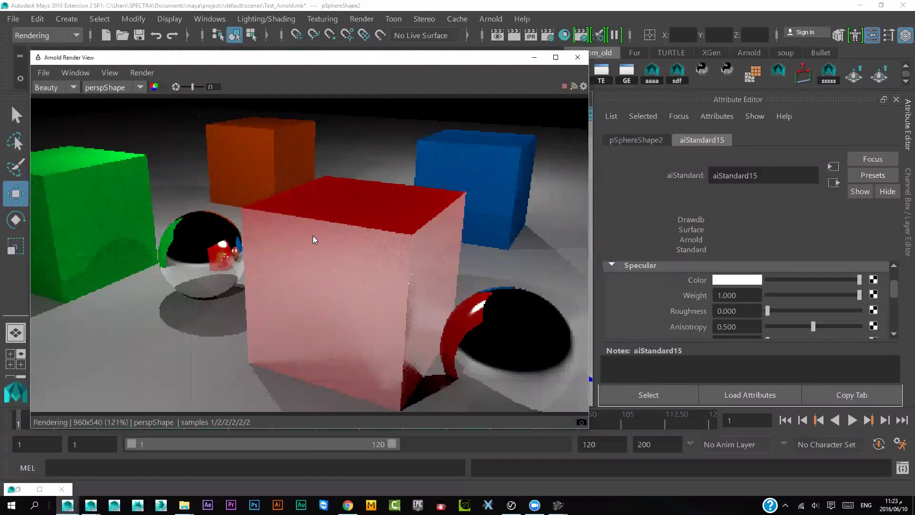
click(612, 365)
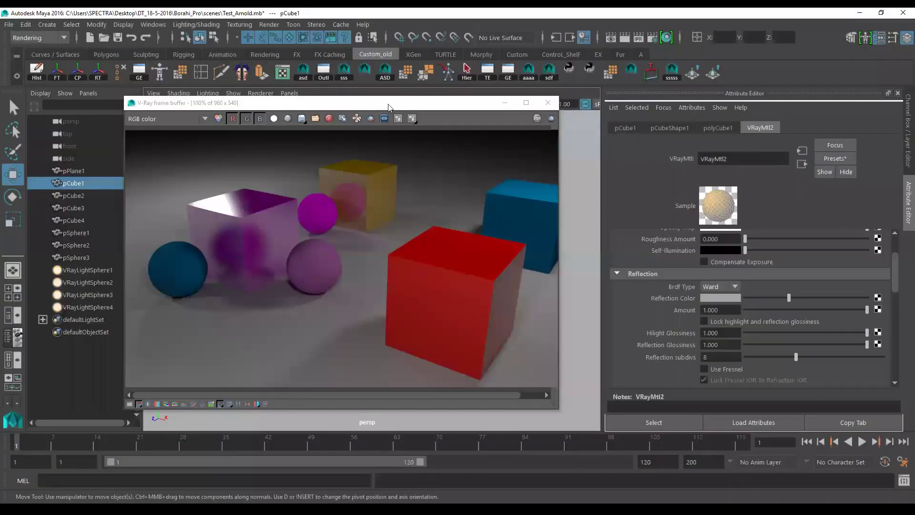
Tumble the persp viewport to a higher angle and re-render the scene in V-Ray
drag(387, 107, 682, 125)
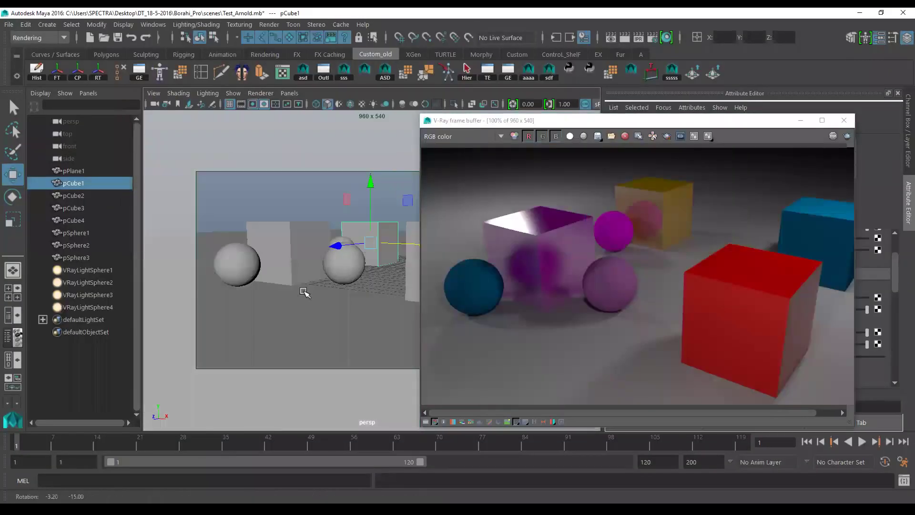
mouse_move(361, 363)
alt+mouse_down()
mouse_move(312, 313)
mouse_move(329, 343)
alt+mouse_up()
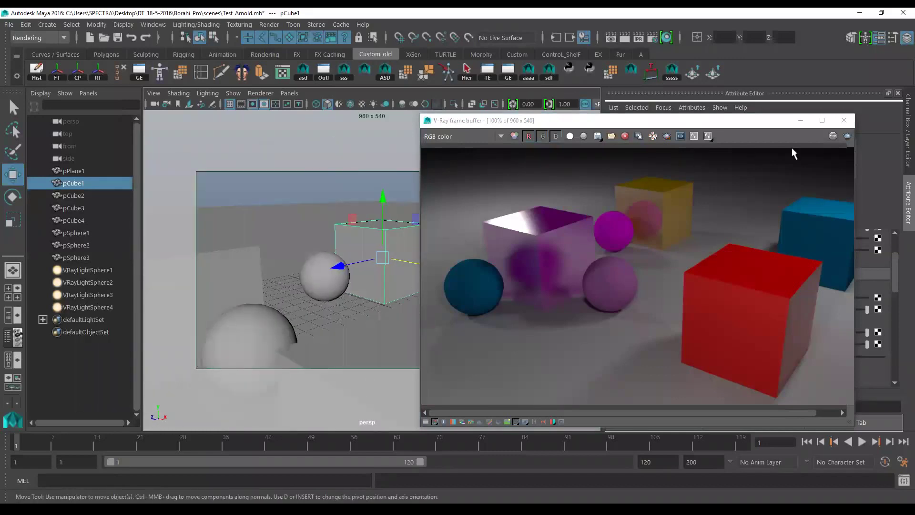
click(846, 136)
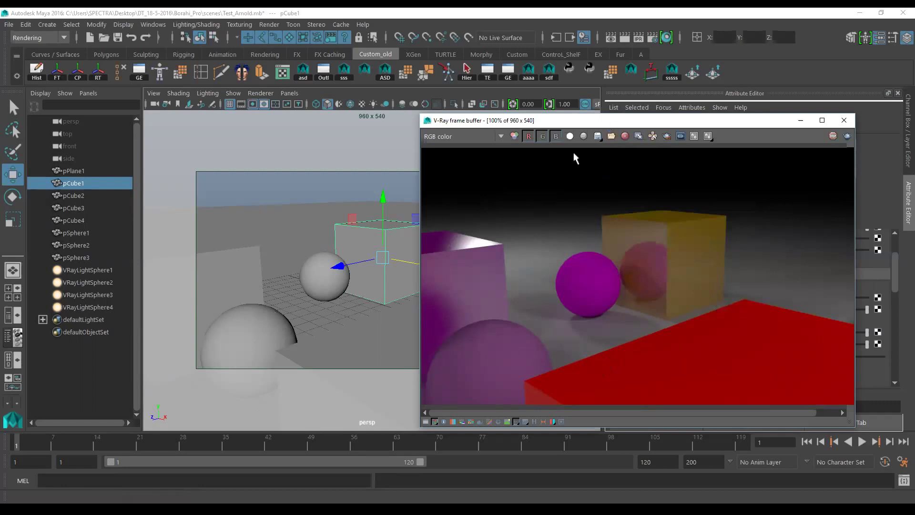
click(402, 233)
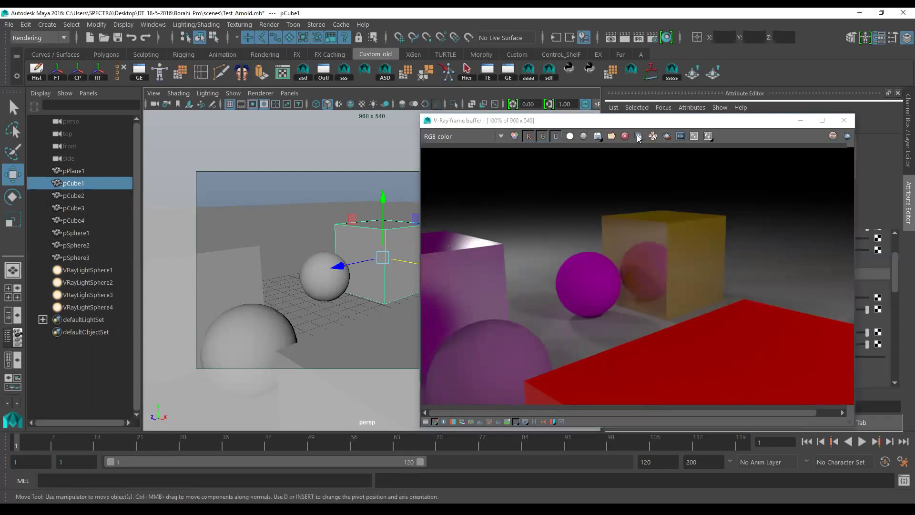
Lower VRayMtl2 reflection glossiness to 0.262 and mark a render region around the orange cube
drag(640, 125, 239, 105)
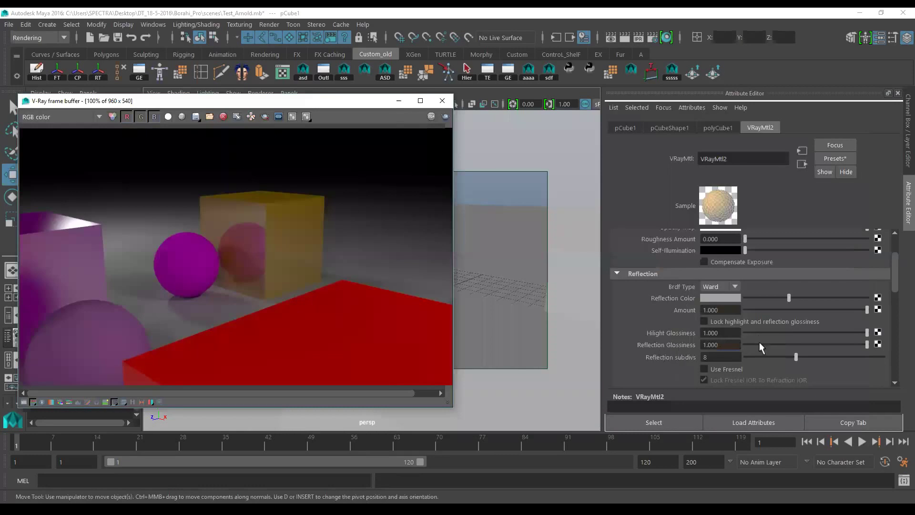
click(776, 343)
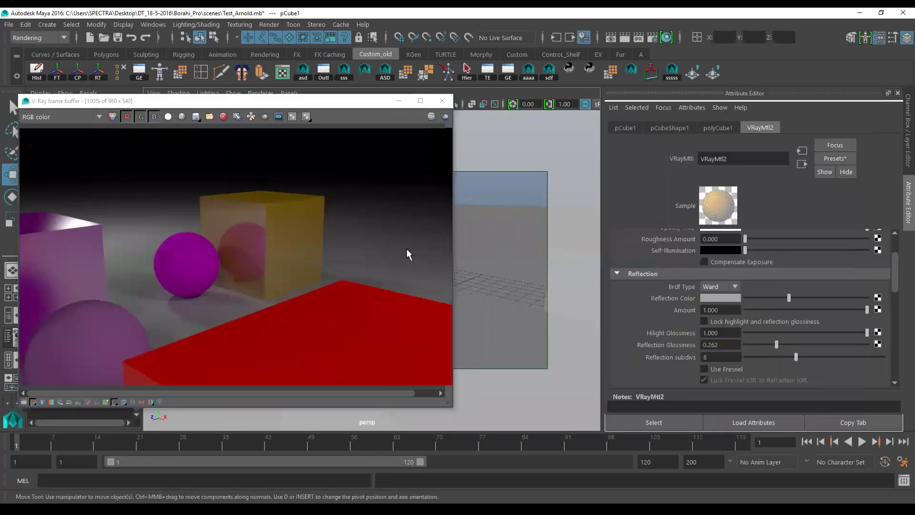
click(267, 206)
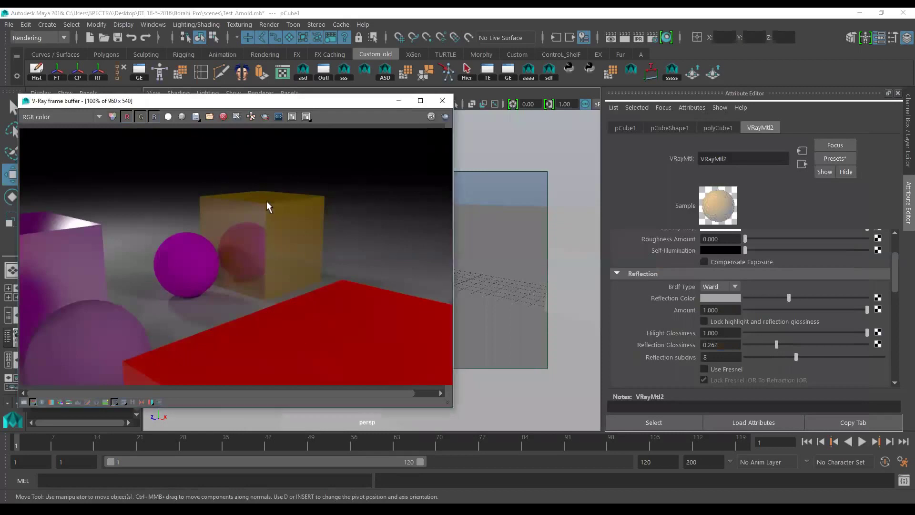
click(265, 119)
drag(183, 183, 279, 329)
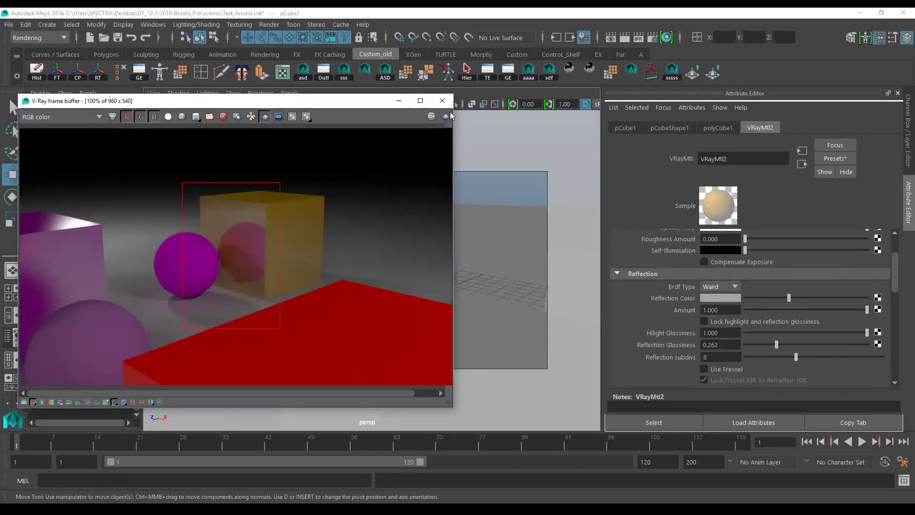
Re-render the region while raising reflection glossiness through 0.441, 0.688 and 0.832
click(446, 117)
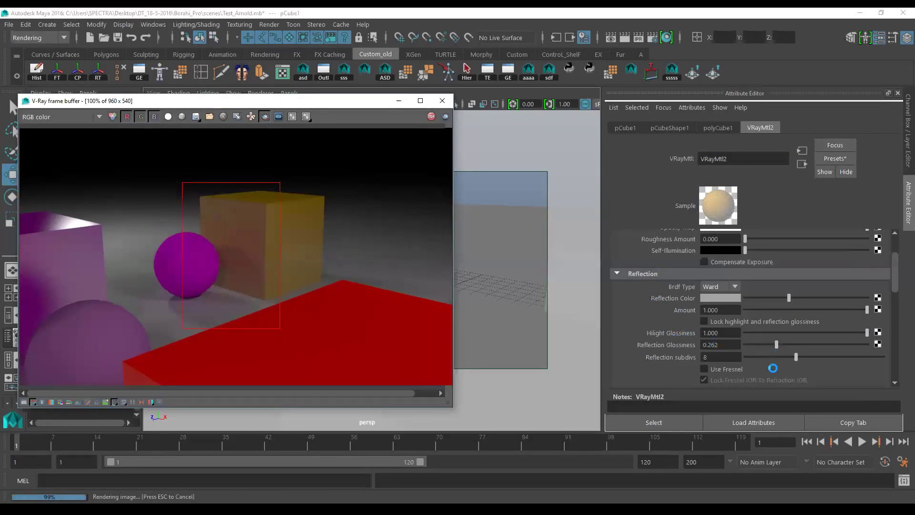
click(798, 345)
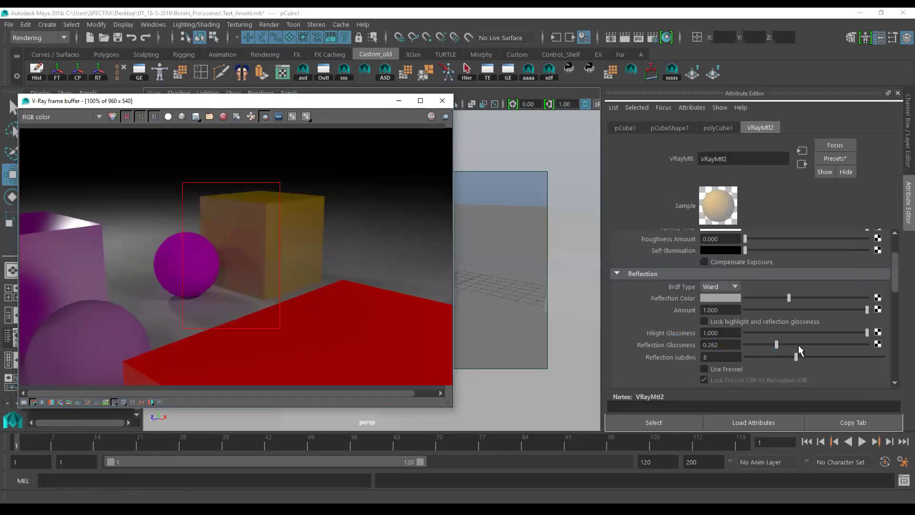
drag(814, 344, 829, 343)
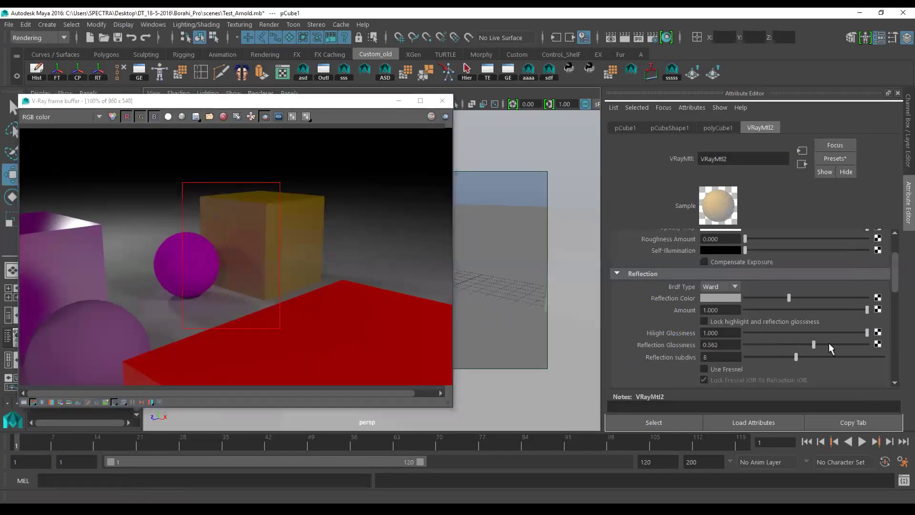
click(445, 116)
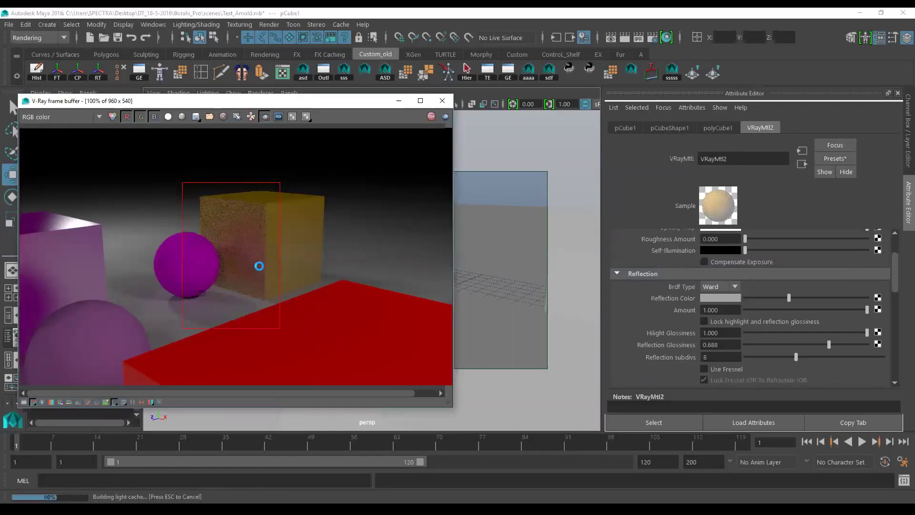
drag(829, 344, 846, 344)
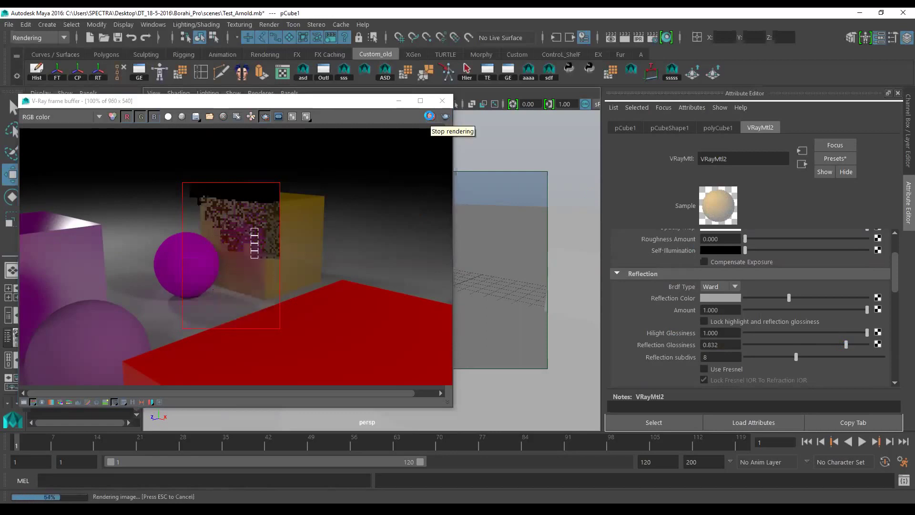
click(446, 117)
Raise reflection glossiness past 0.941 and 0.984, settle on 0.969, and re-render the region
click(859, 344)
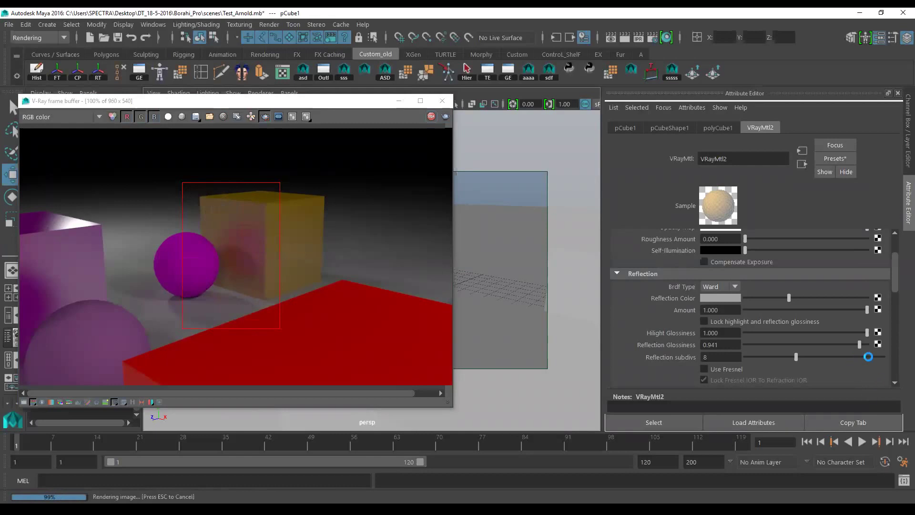
drag(864, 342, 866, 343)
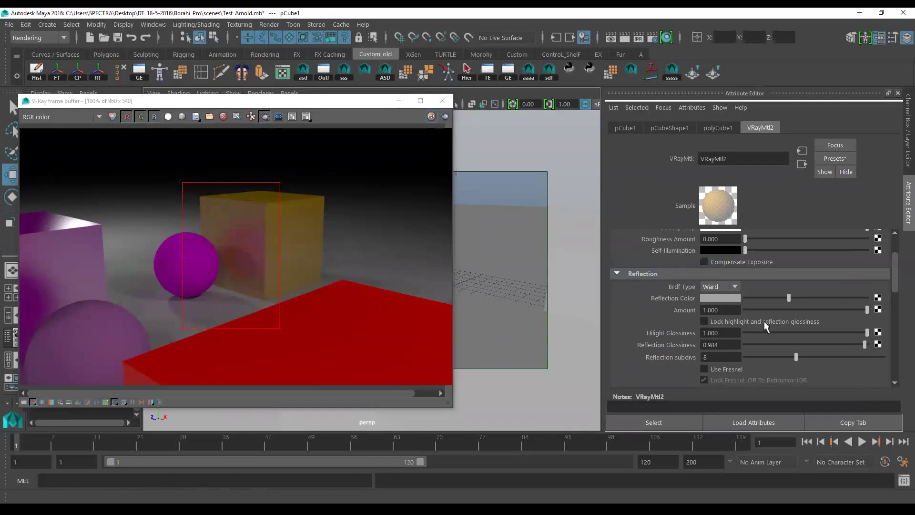
click(448, 116)
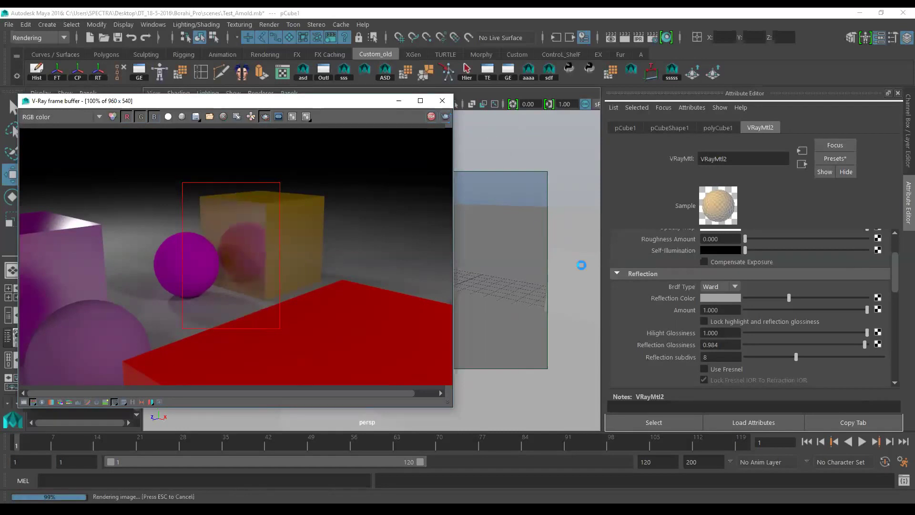
click(721, 347)
text(0.974)
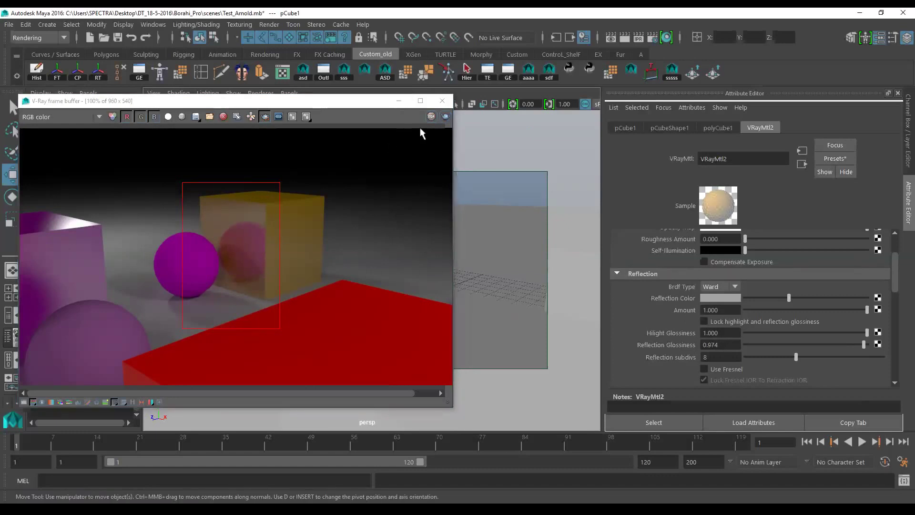
click(444, 118)
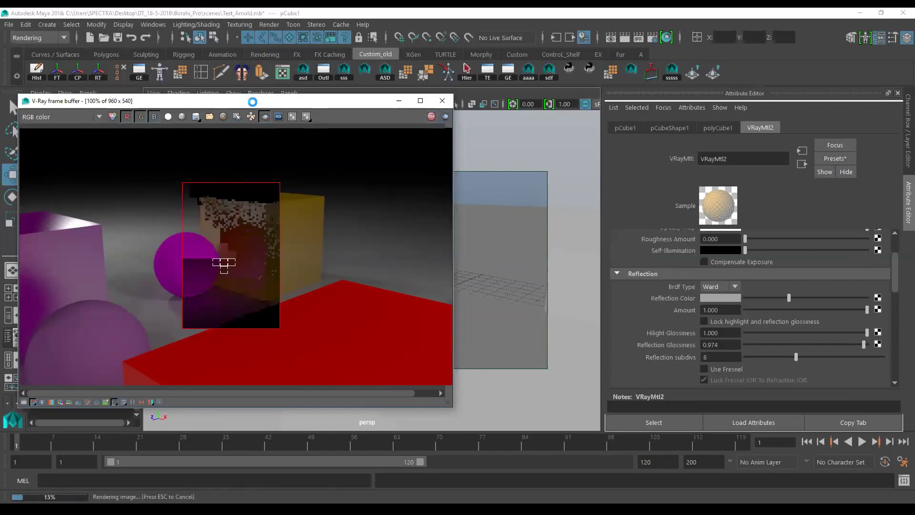
drag(237, 101, 485, 103)
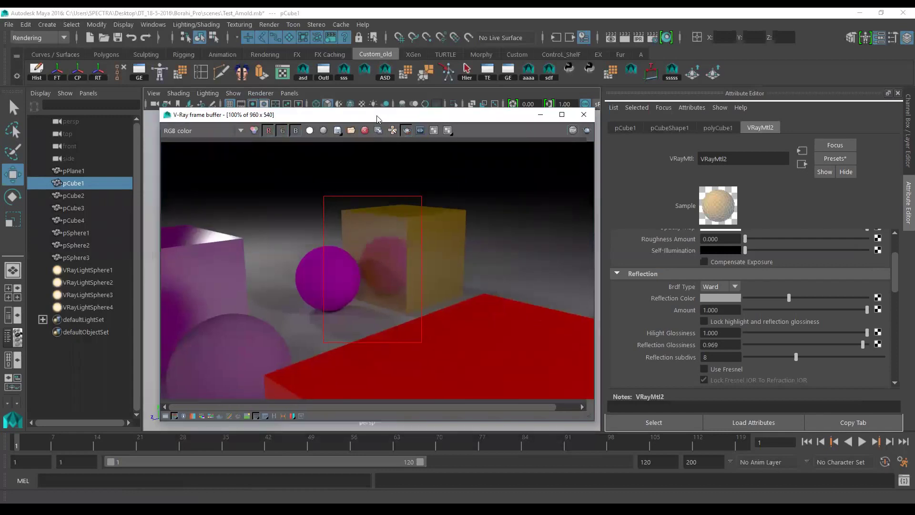
Enable the frame buffer's render-info stamp bar and open its font settings
drag(377, 118, 612, 120)
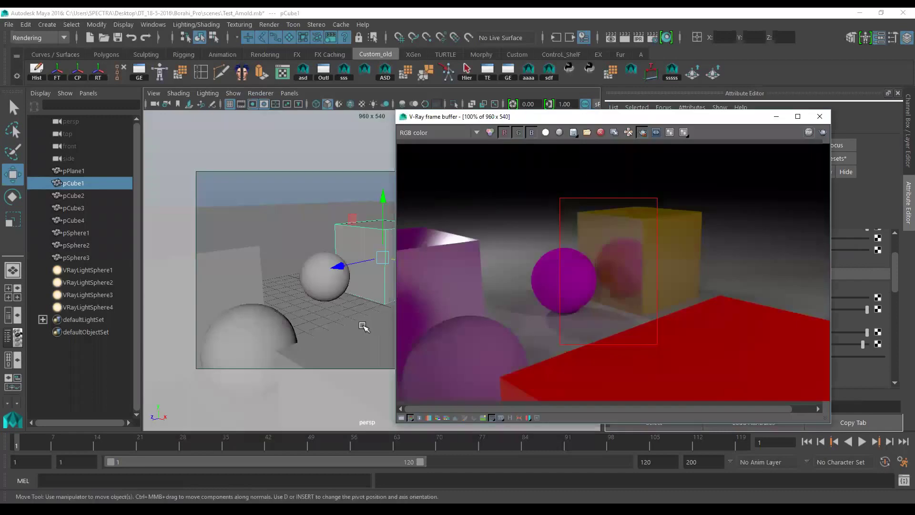
mouse_move(337, 271)
mouse_down()
mouse_move(332, 267)
mouse_move(348, 262)
mouse_up()
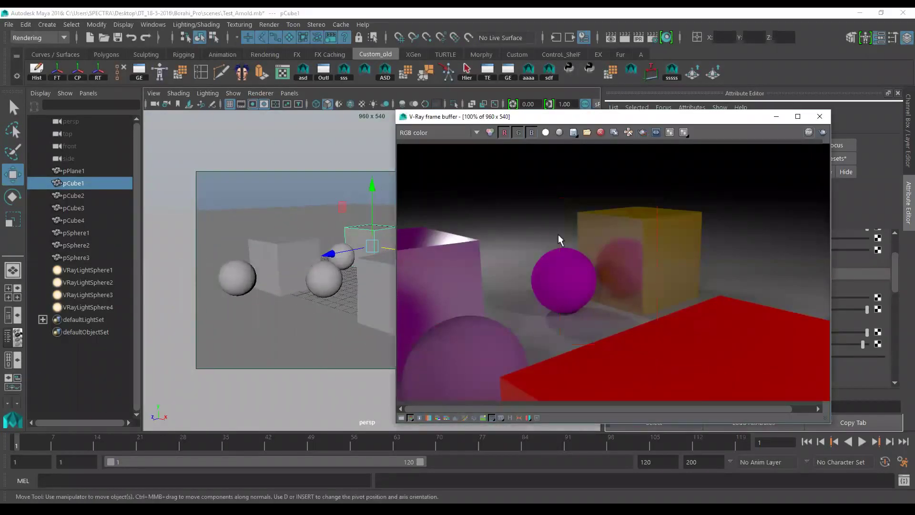
drag(524, 117, 327, 90)
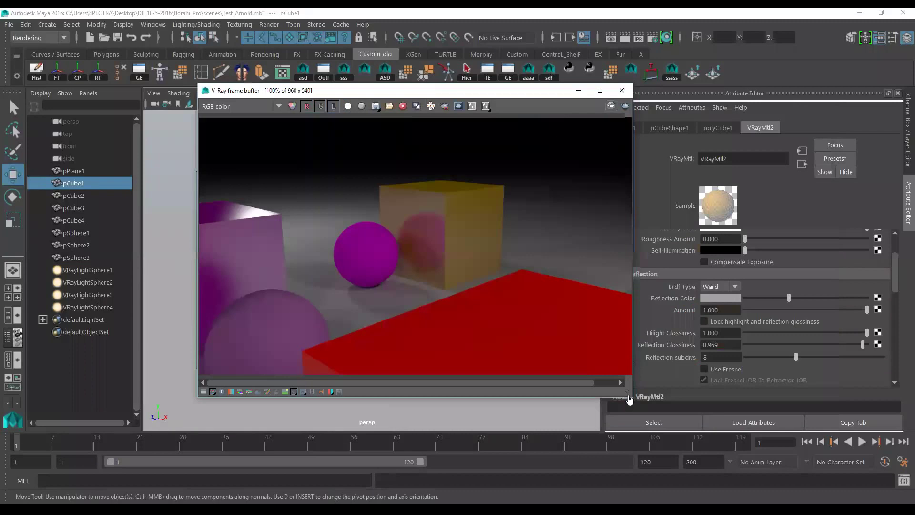
click(627, 394)
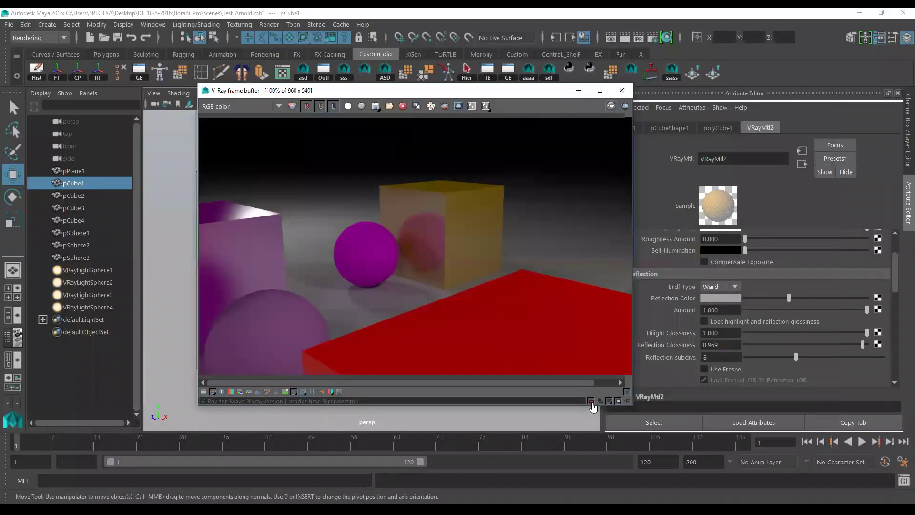
click(591, 402)
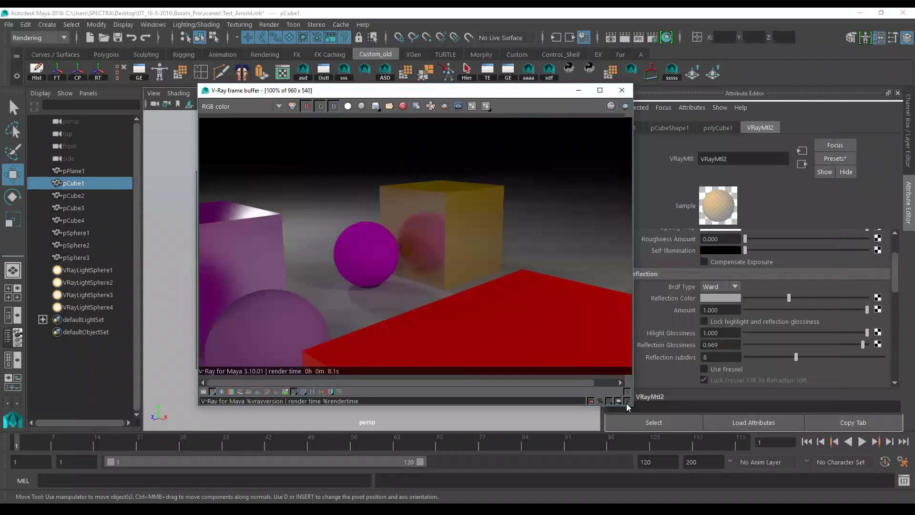
click(627, 404)
scroll(502, 221, down, 4)
Enlarge the stamp font to size 36 and delete the 'V-Ray for Maya %vrayversion' prefix
click(502, 222)
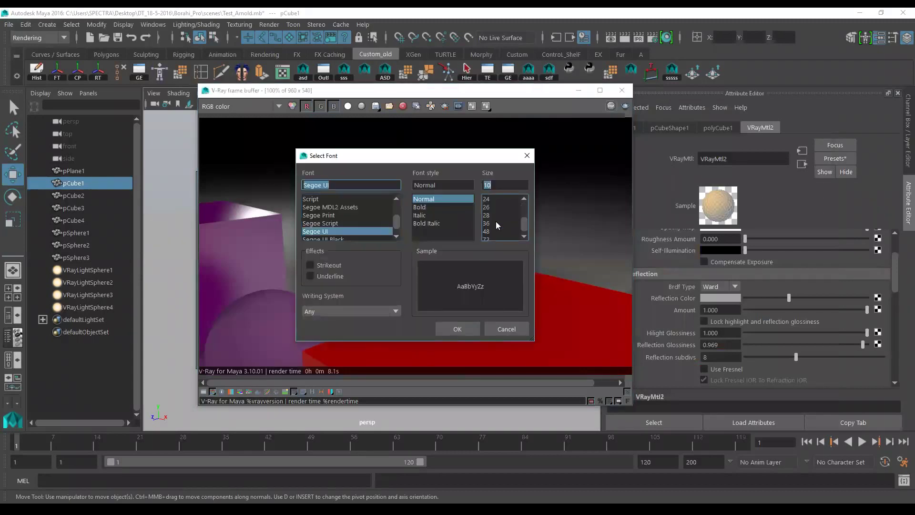
click(468, 330)
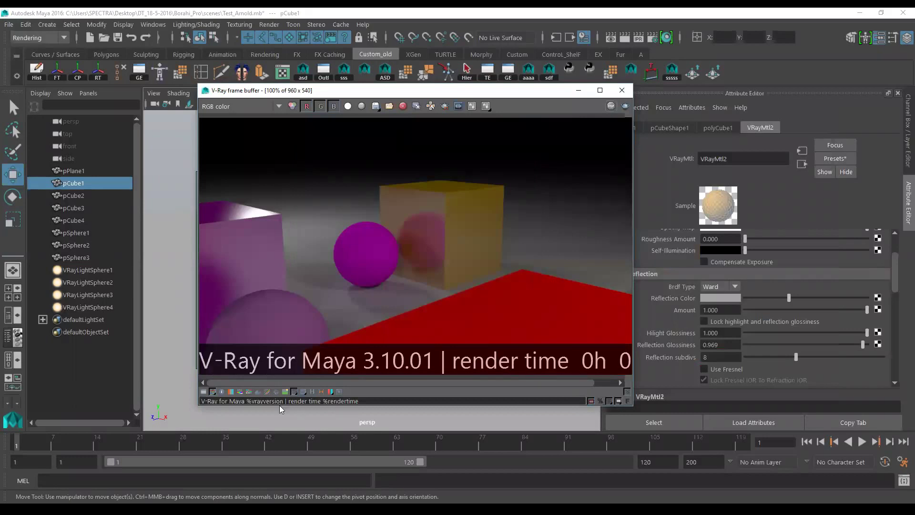
drag(283, 401, 22, 399)
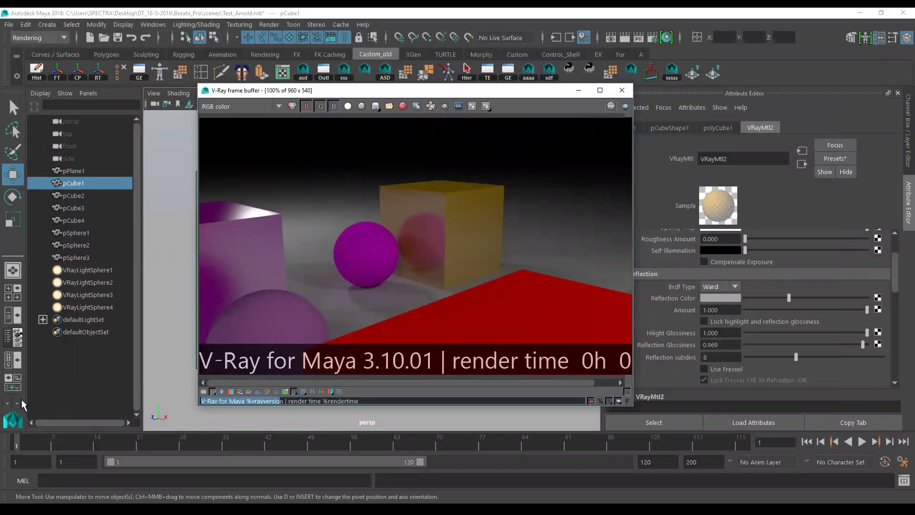
key(Delete)
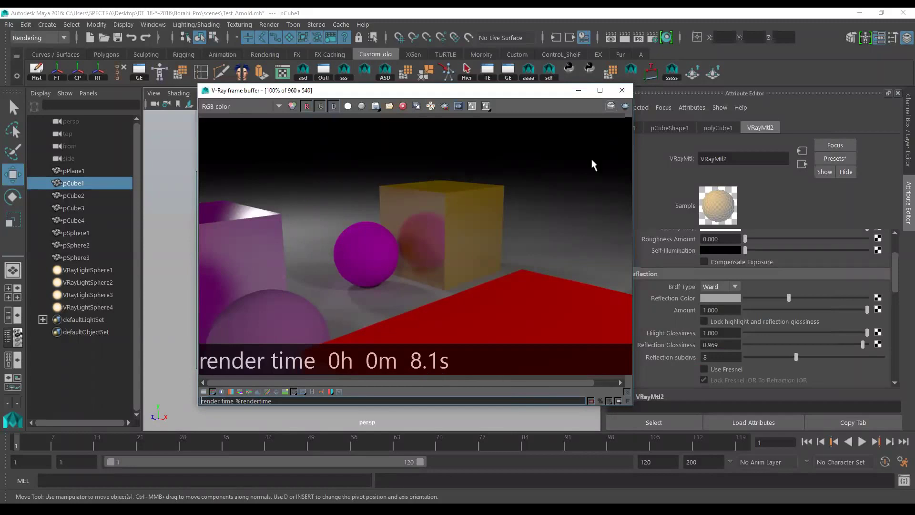
Start a fresh render of the coloured cubes and spheres scene
click(625, 106)
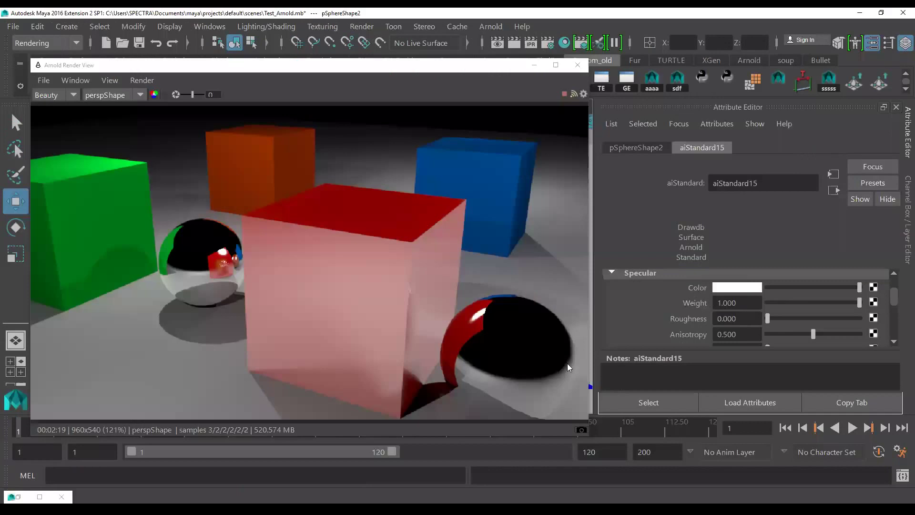
Close the Arnold Render View and open Maya's own Render View set to Arnold Renderer
mouse_move(402, 318)
alt+mouse_down()
mouse_move(333, 239)
mouse_move(382, 290)
mouse_move(343, 265)
mouse_move(351, 272)
mouse_move(362, 267)
mouse_move(380, 286)
mouse_move(441, 310)
alt+mouse_up()
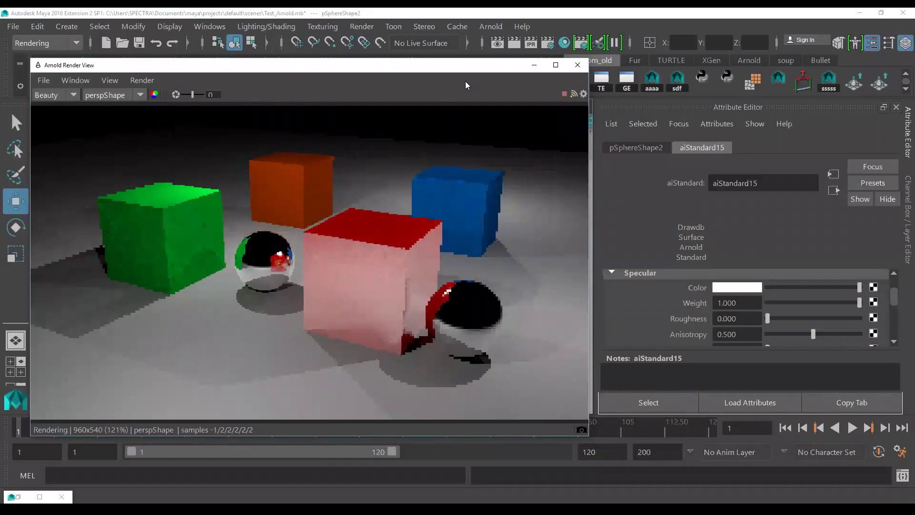
click(579, 64)
click(497, 43)
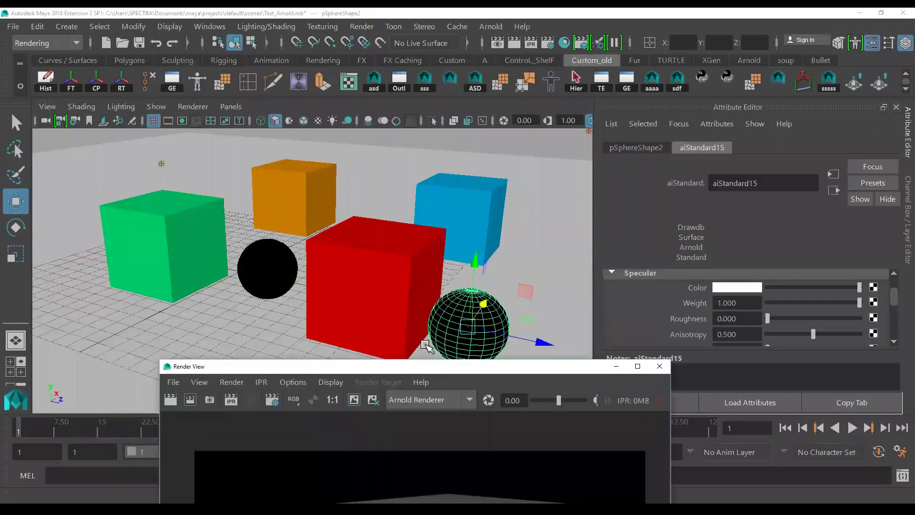
Render the scene with Arnold in Maya's Render View
drag(429, 373, 321, 72)
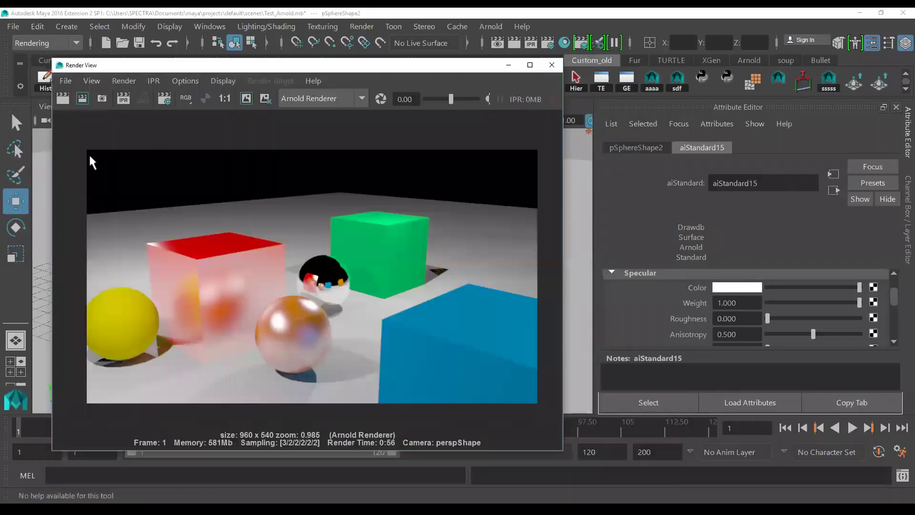
click(63, 99)
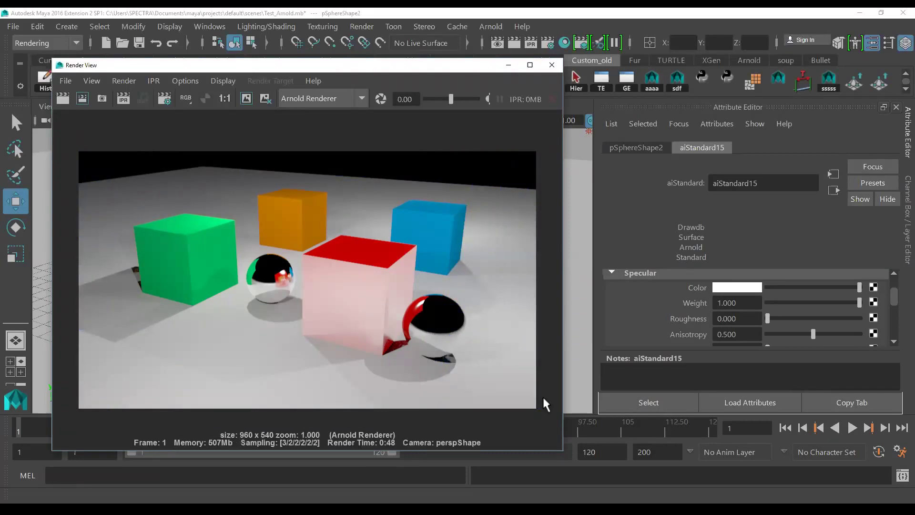
click(394, 444)
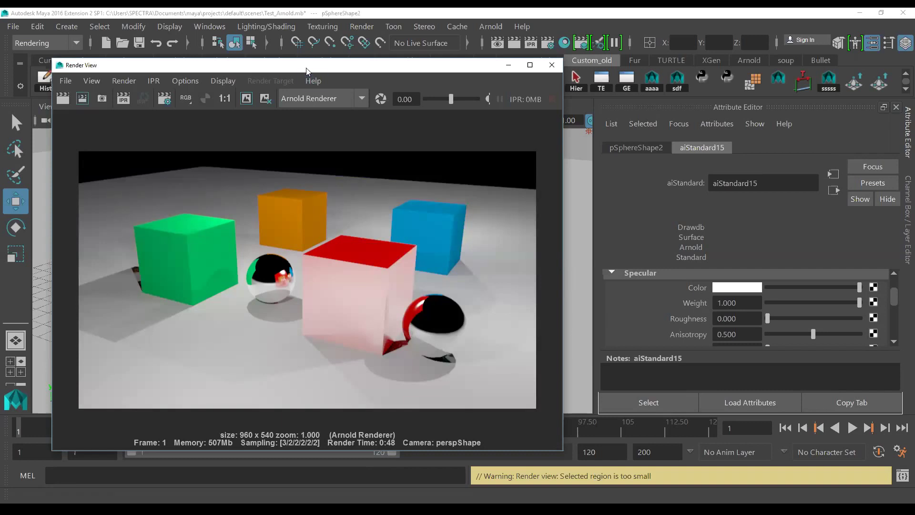
Select the green cube and raise its aiStandard11 specular weight to 1.000
drag(307, 70, 445, 67)
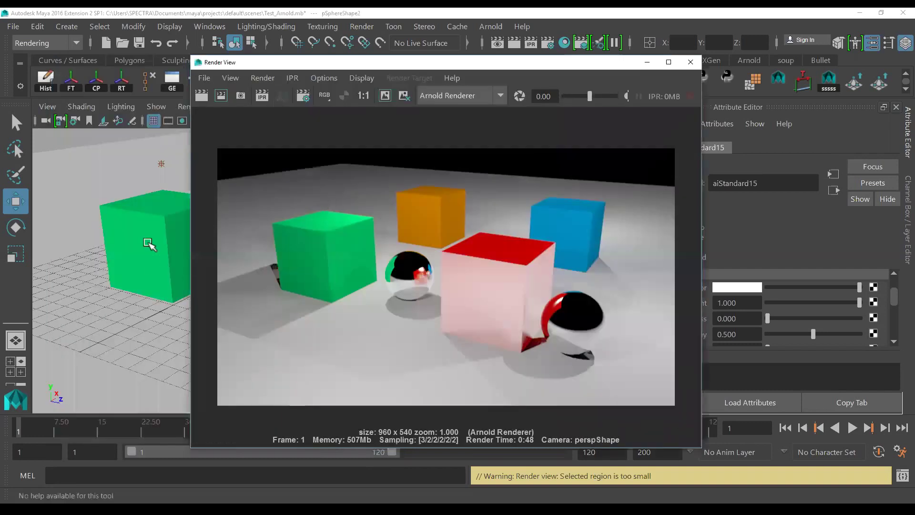
click(148, 242)
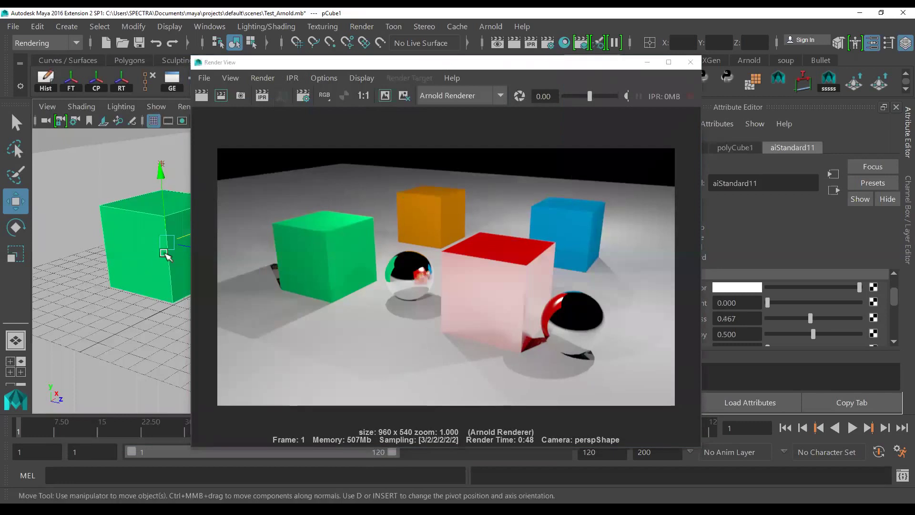
drag(365, 64, 191, 81)
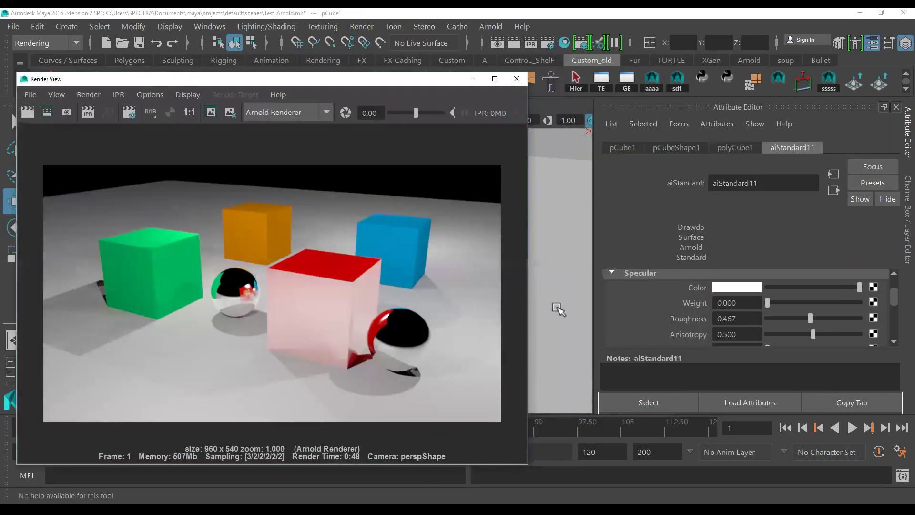
scroll(660, 321, up, 1)
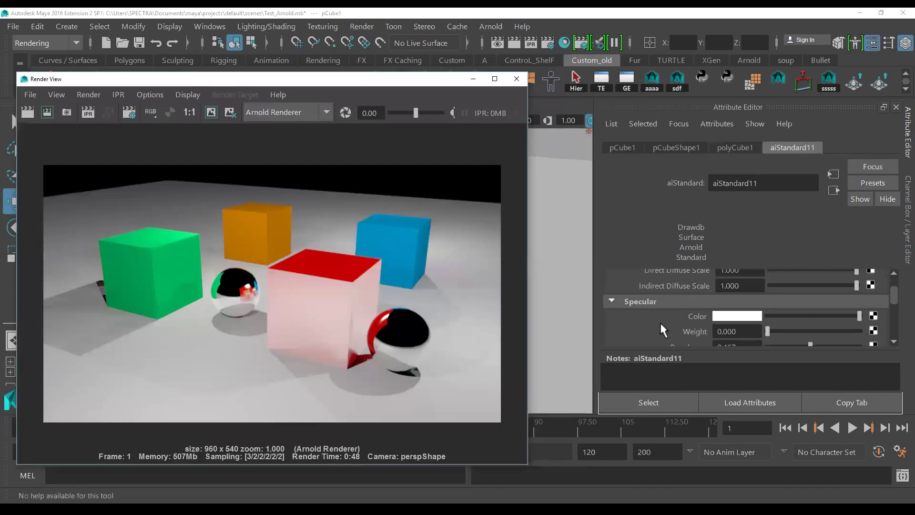
scroll(660, 321, up, 2)
scroll(660, 321, down, 1)
scroll(660, 321, down, 1)
scroll(659, 321, down, 1)
mouse_move(772, 302)
mouse_down()
mouse_move(863, 303)
mouse_move(819, 318)
mouse_up()
scroll(686, 324, down, 1)
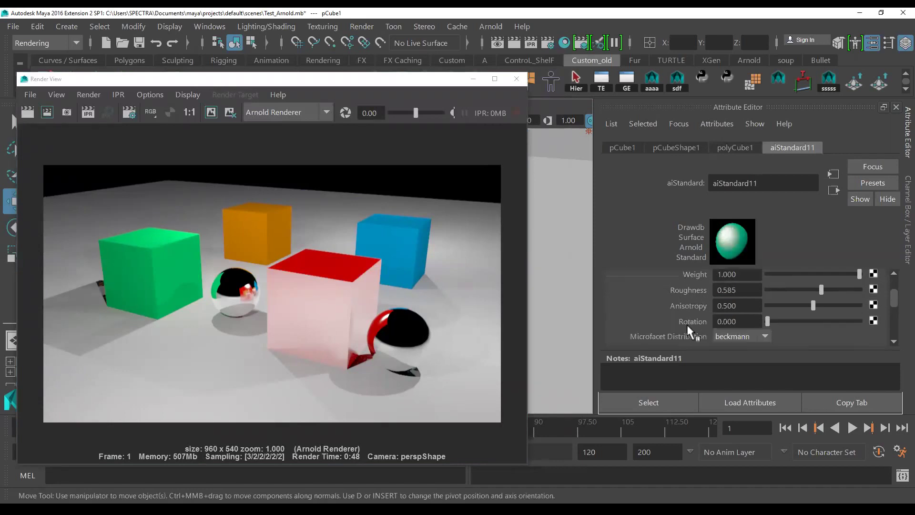
scroll(687, 325, down, 2)
Open Arnold RenderView, enable Fresnel and disable internal reflections on aiStandard11
click(491, 27)
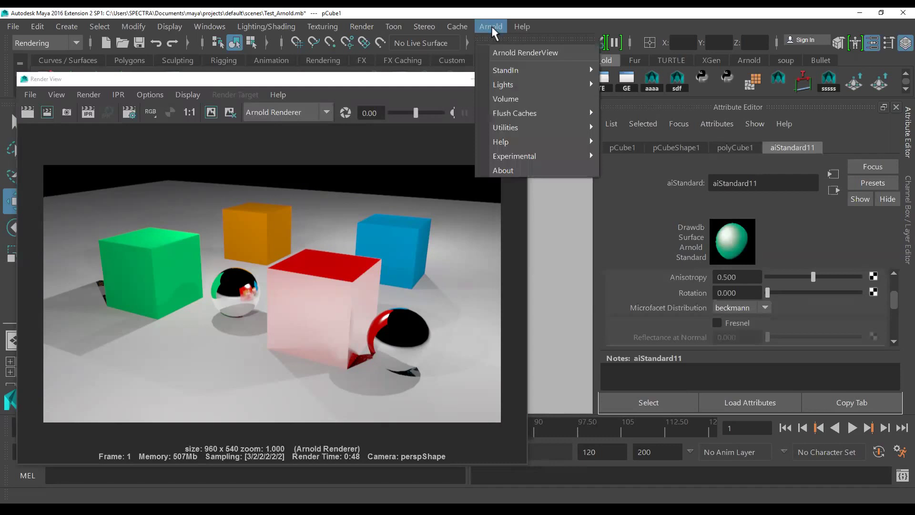
click(508, 52)
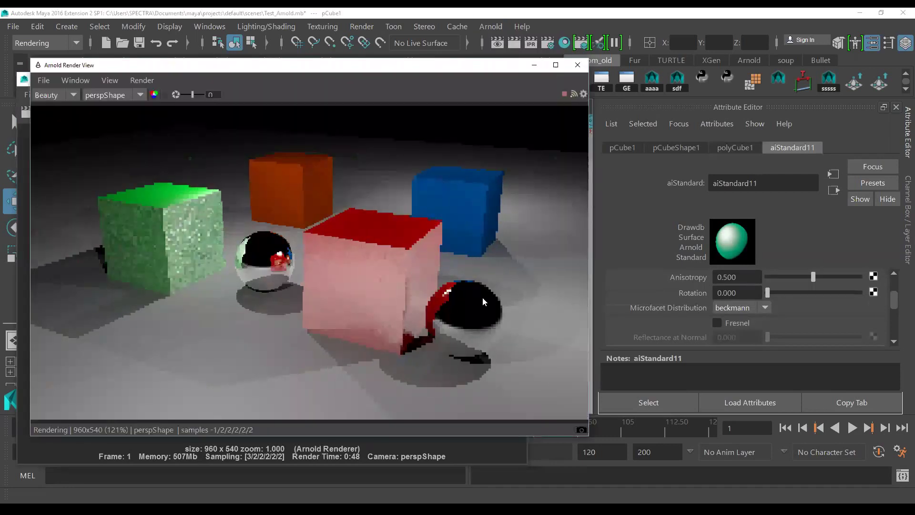
scroll(698, 309, down, 1)
scroll(698, 309, down, 1)
scroll(698, 308, down, 1)
scroll(698, 309, down, 2)
scroll(697, 309, up, 1)
click(729, 309)
click(728, 297)
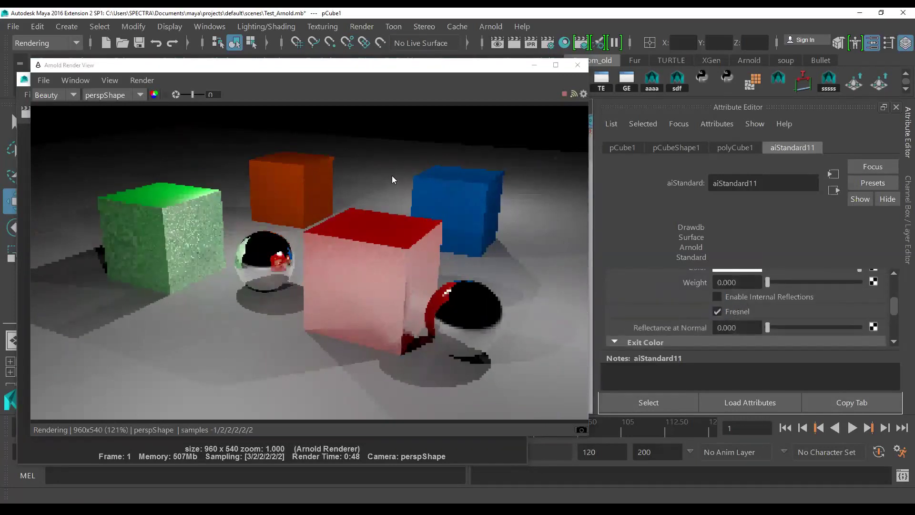
Set aiStandard11 reflection weight to 1.000 and specular roughness to 0.326
scroll(706, 281, up, 2)
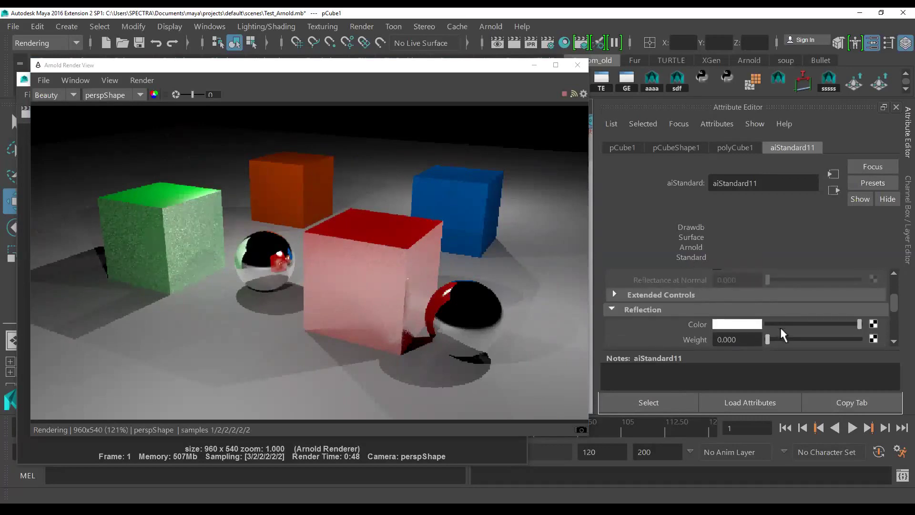
drag(824, 340, 869, 341)
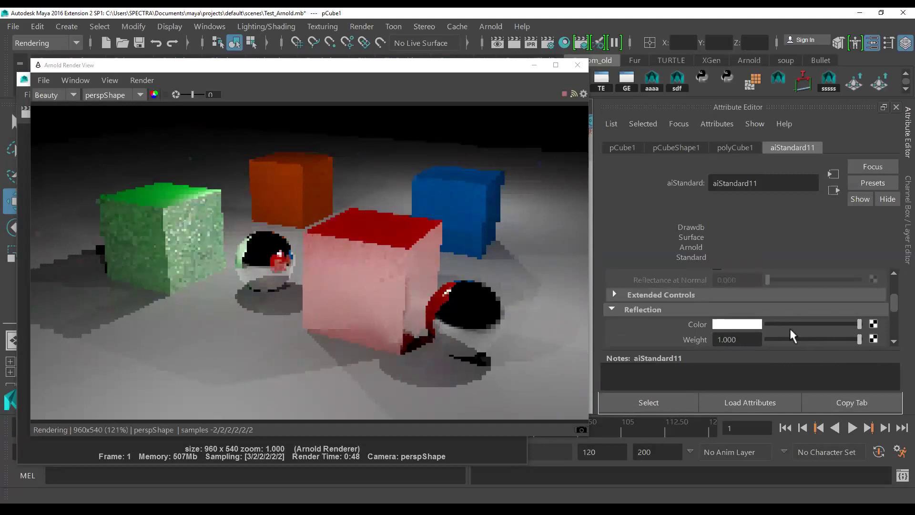
scroll(771, 321, up, 3)
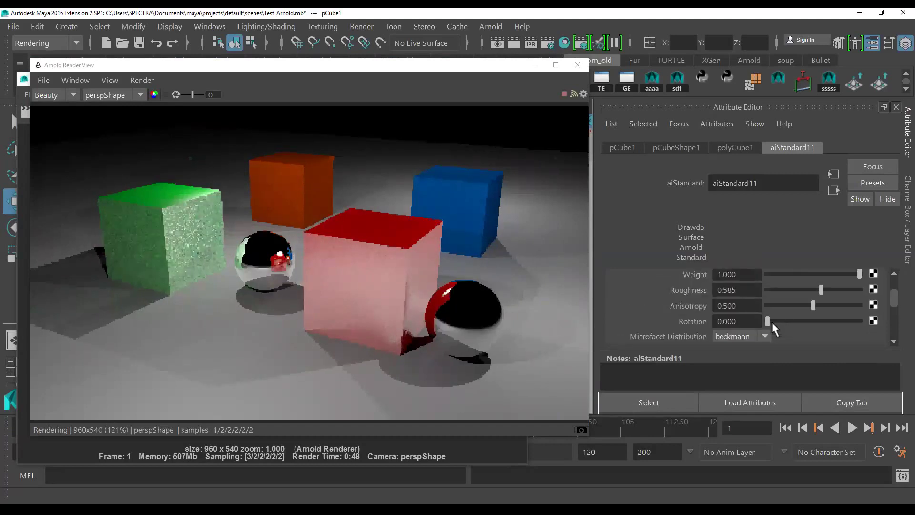
mouse_move(828, 289)
mouse_down()
mouse_move(840, 288)
mouse_move(797, 290)
mouse_up()
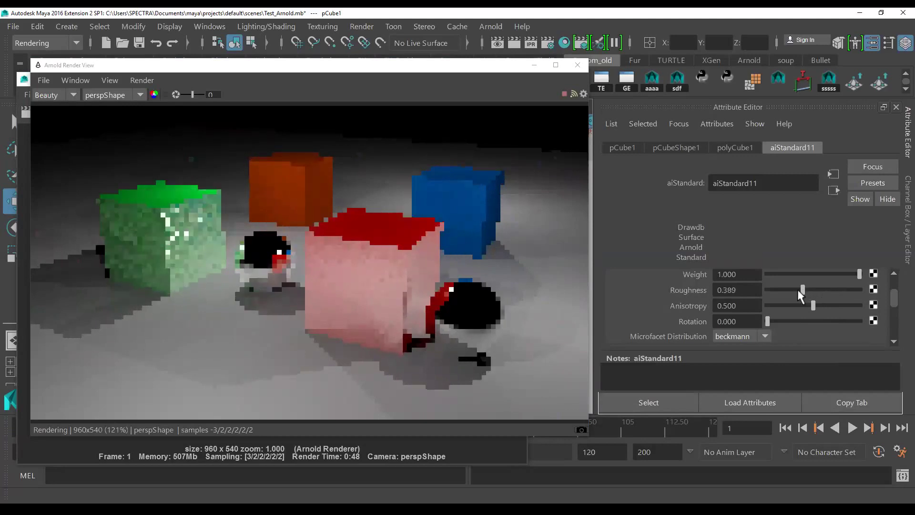
click(796, 290)
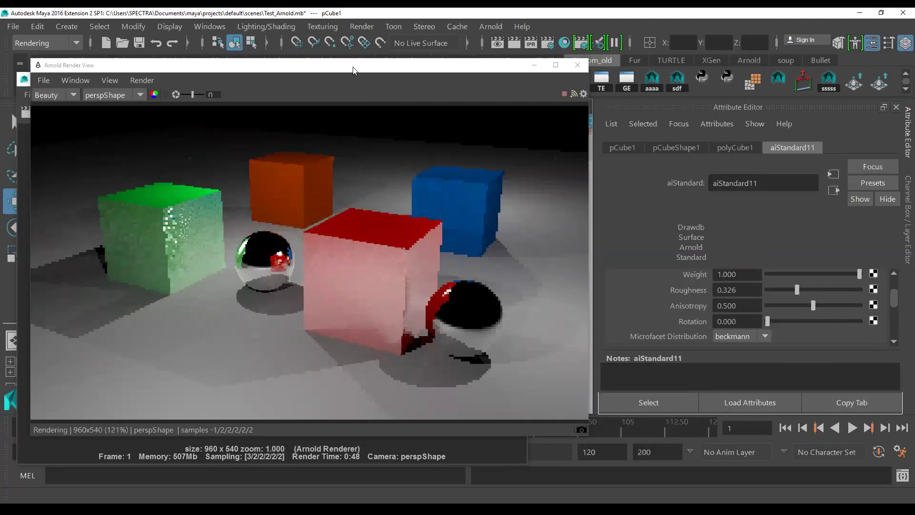
drag(354, 71, 605, 55)
click(238, 300)
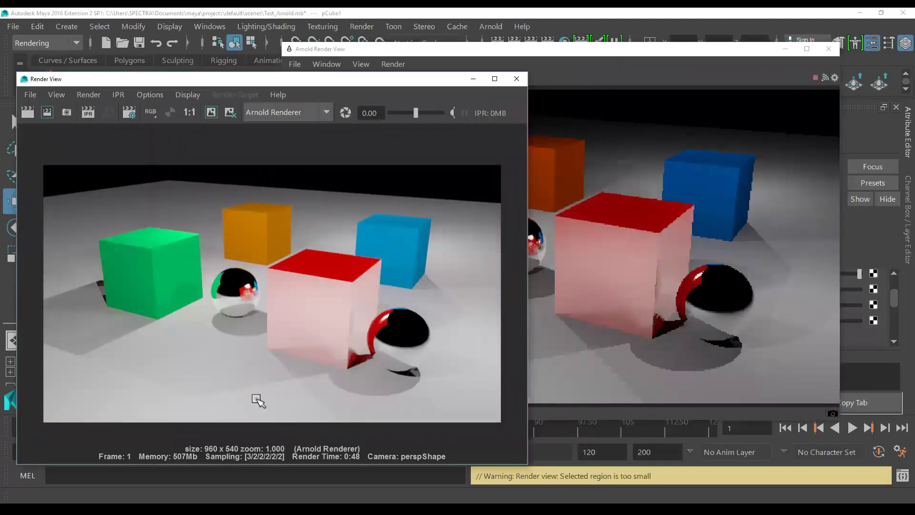
Assign a new Arnold aiStandard material to the chrome sphere pSphere1
drag(258, 79, 170, 414)
click(261, 269)
drag(406, 54, 414, 108)
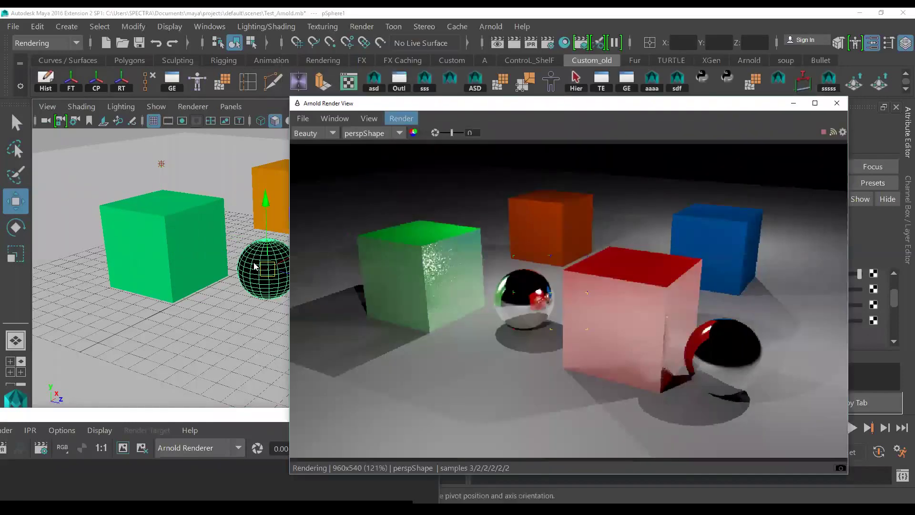
right_click(261, 269)
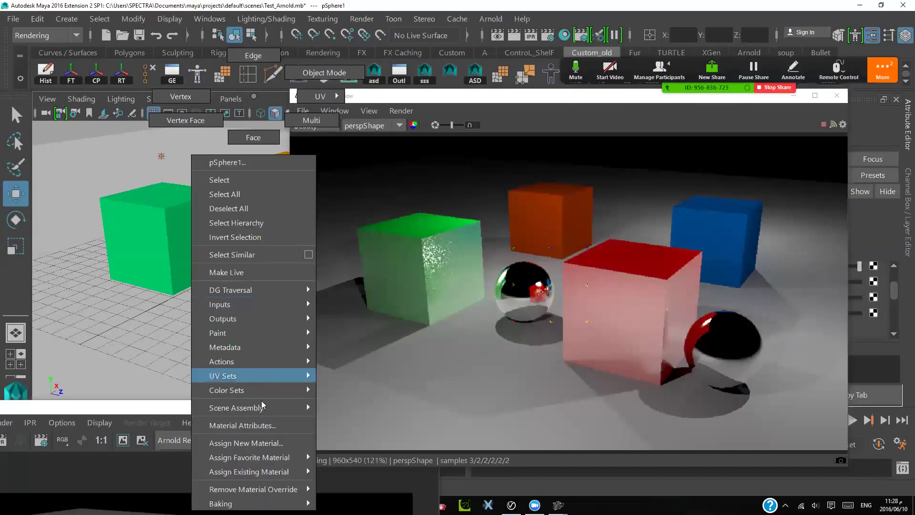
click(270, 443)
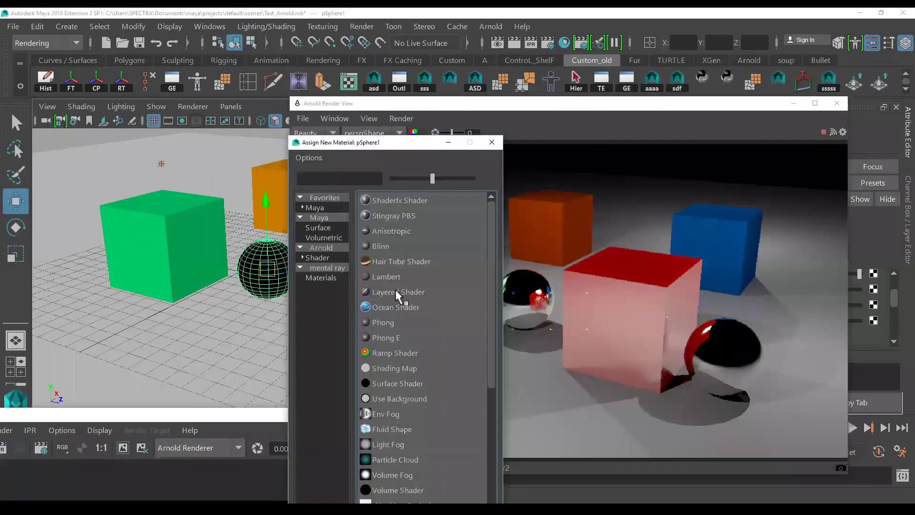
click(321, 248)
click(385, 281)
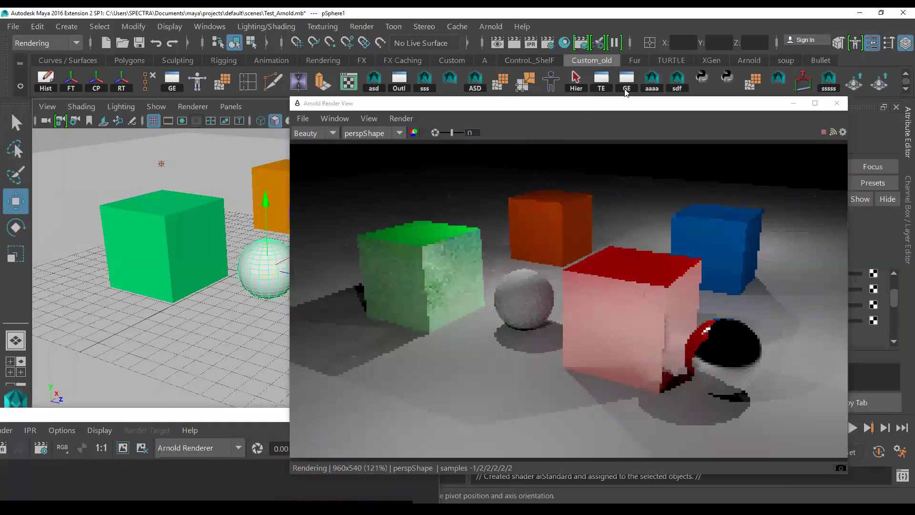
drag(615, 103, 408, 278)
Set aiStandard17's diffuse colour to red from the colour history
scroll(781, 305, down, 3)
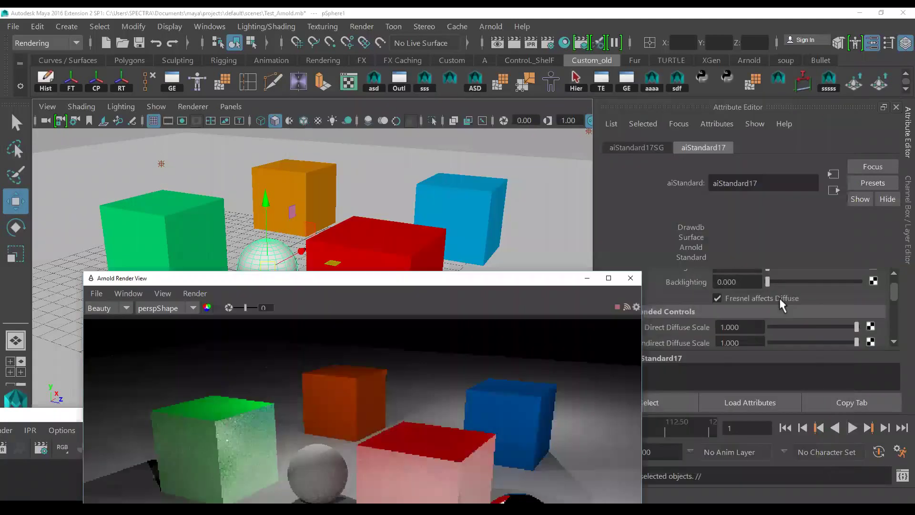
scroll(781, 308, up, 5)
click(753, 320)
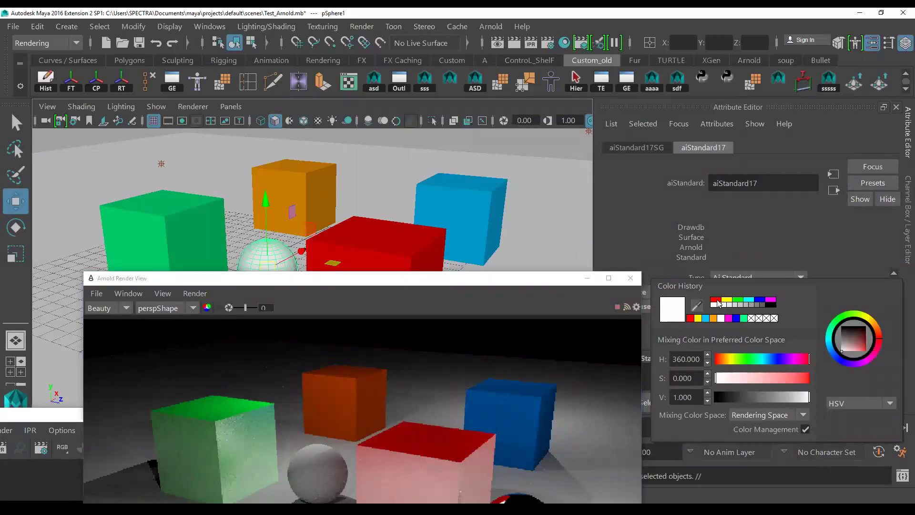
click(718, 304)
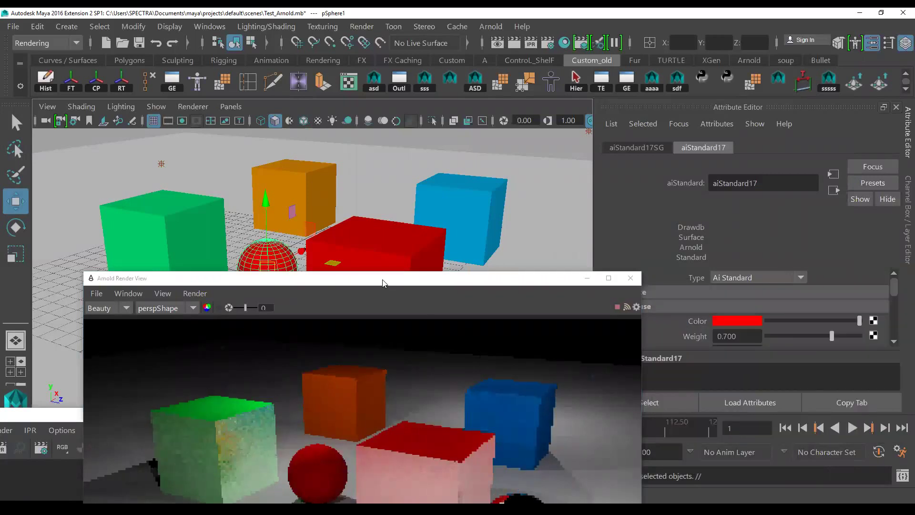
Shift the sphere slightly left and close the Arnold Render View
drag(384, 283, 573, 88)
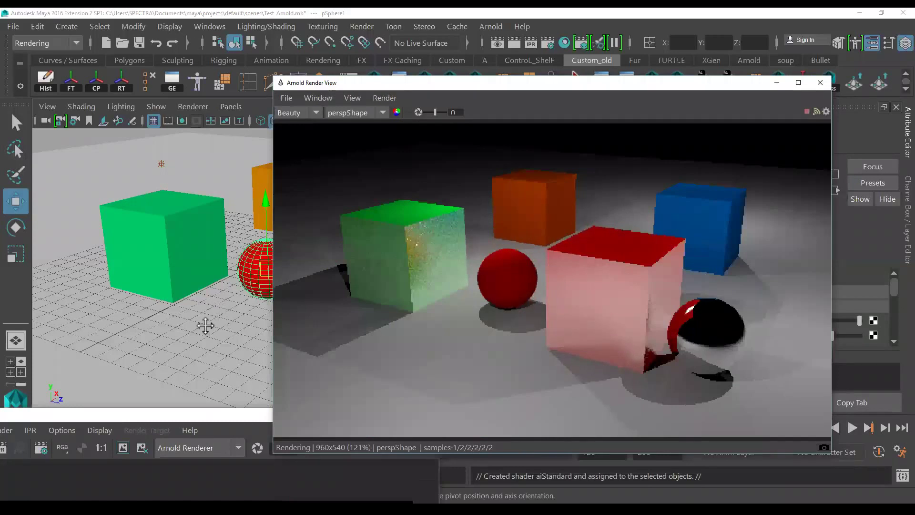
alt+drag(204, 327, 256, 292)
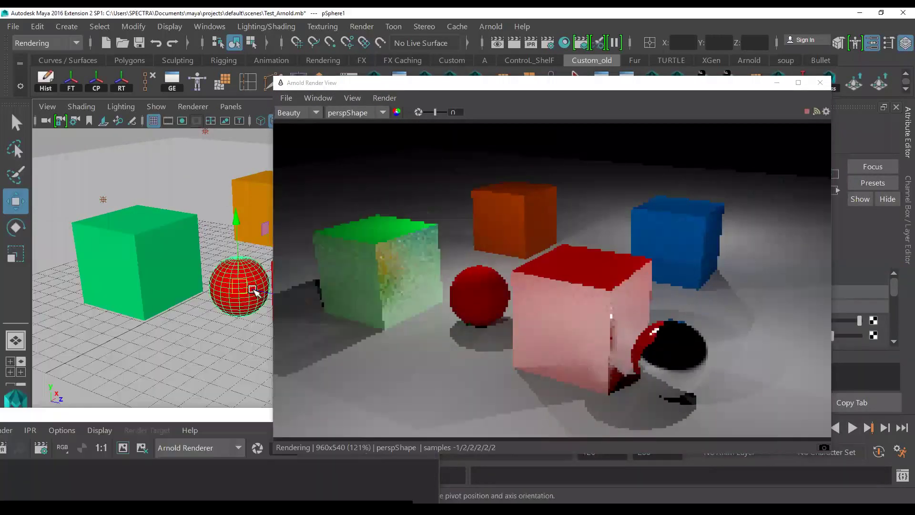
click(252, 290)
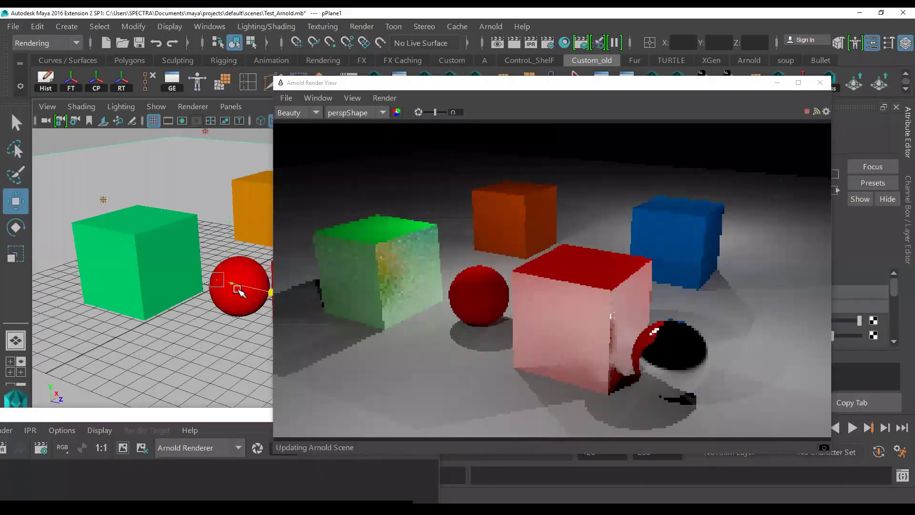
mouse_move(243, 297)
mouse_down()
mouse_move(249, 301)
mouse_move(214, 282)
mouse_up()
click(249, 301)
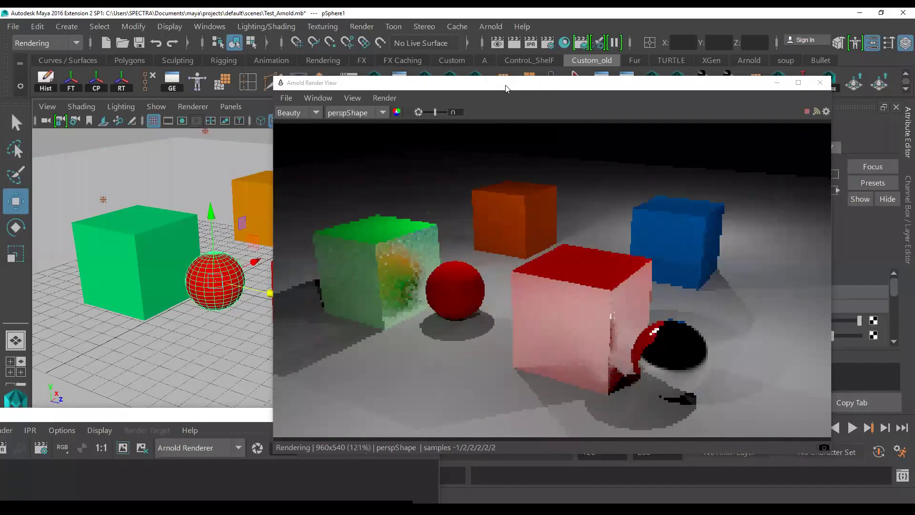
drag(506, 89, 315, 55)
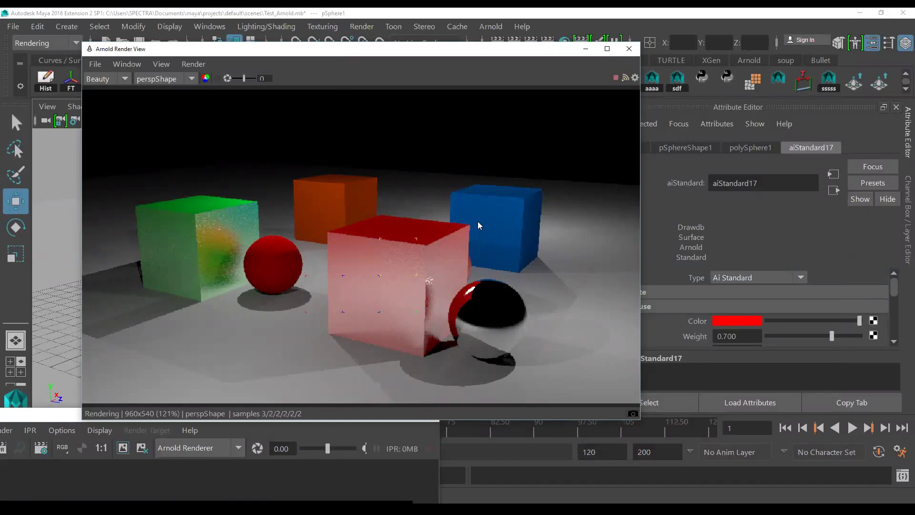
click(627, 49)
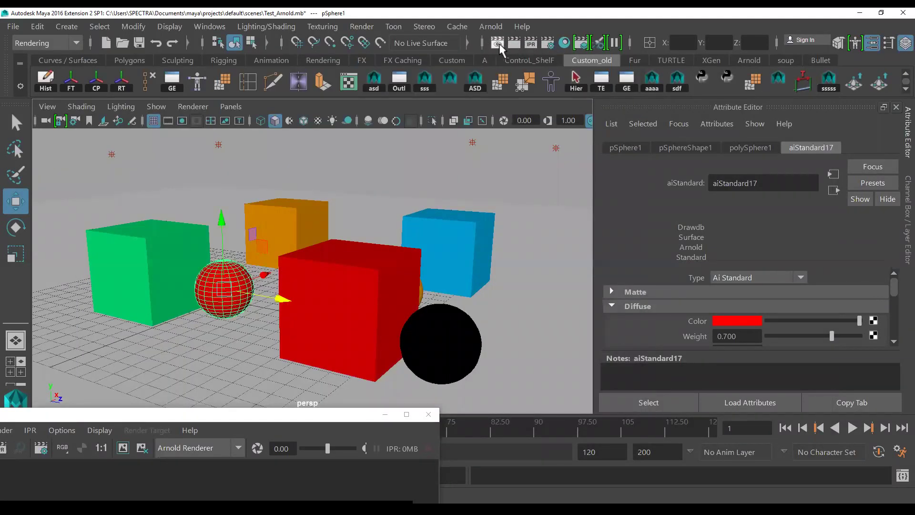
Keep the current image and re-render the scene with the red sphere in Maya's Render View
click(247, 419)
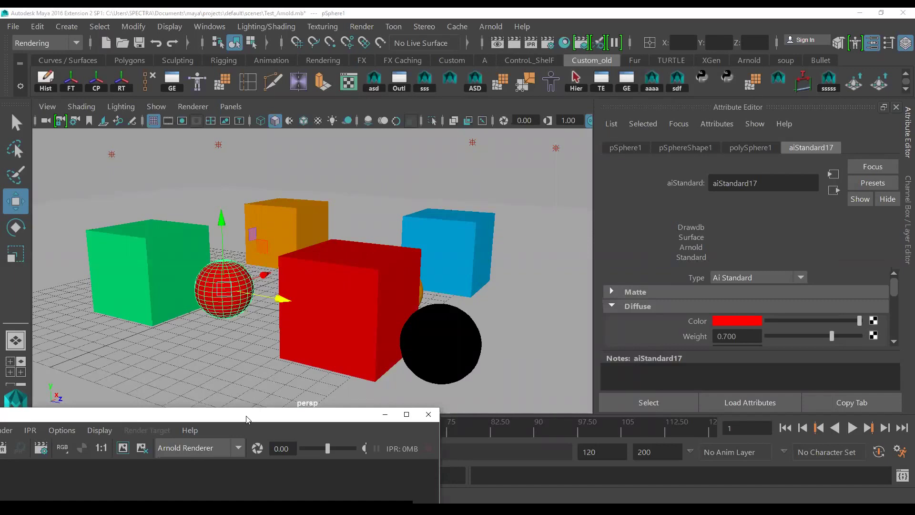
drag(247, 419, 360, 45)
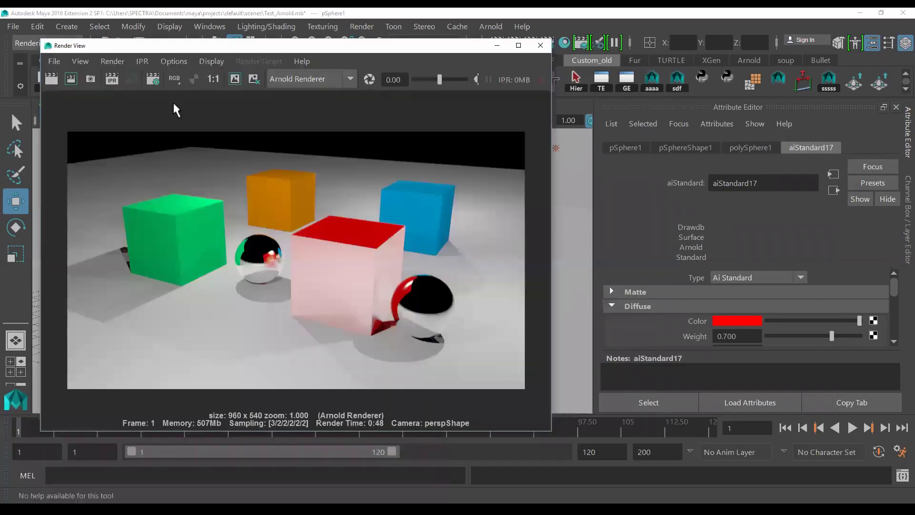
click(235, 82)
click(67, 79)
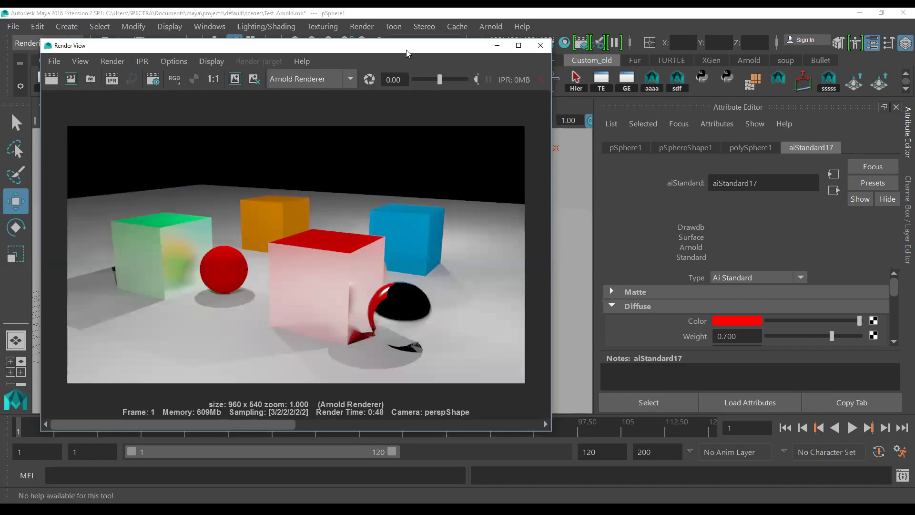
Reopen Arnold RenderView and set the blue cube's aiStandard9 specular weight to 0.389
click(491, 26)
click(507, 50)
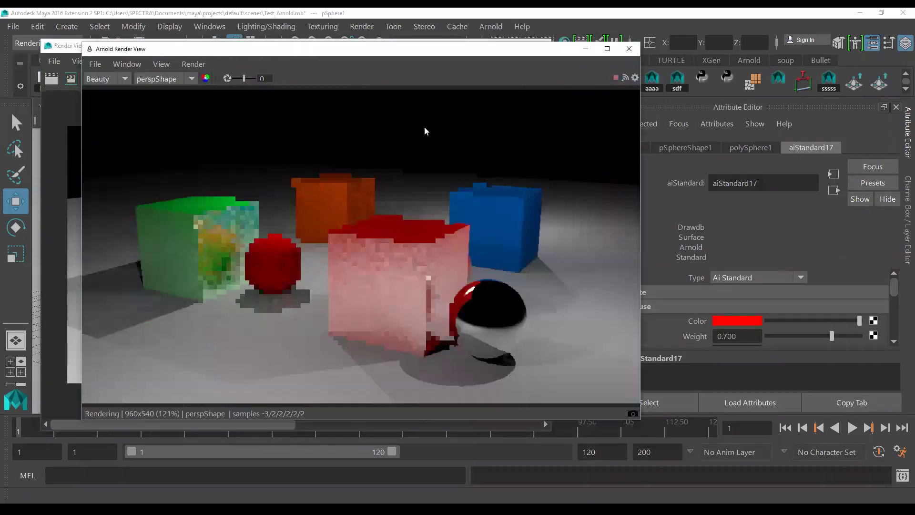
drag(468, 51, 402, 55)
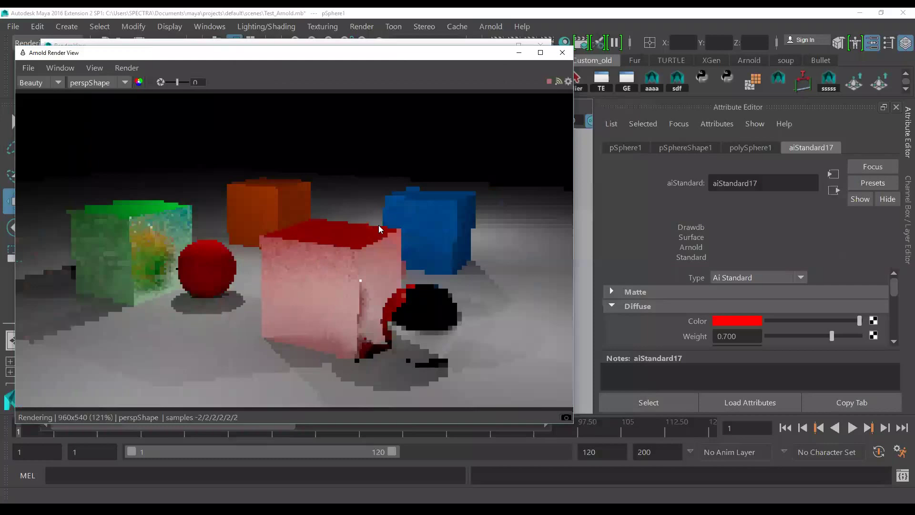
click(436, 213)
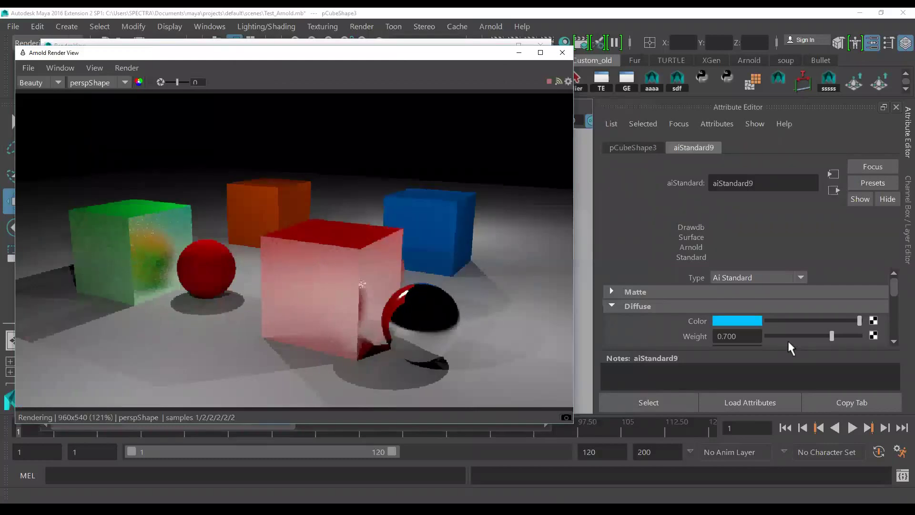
scroll(777, 334, down, 2)
scroll(777, 334, down, 4)
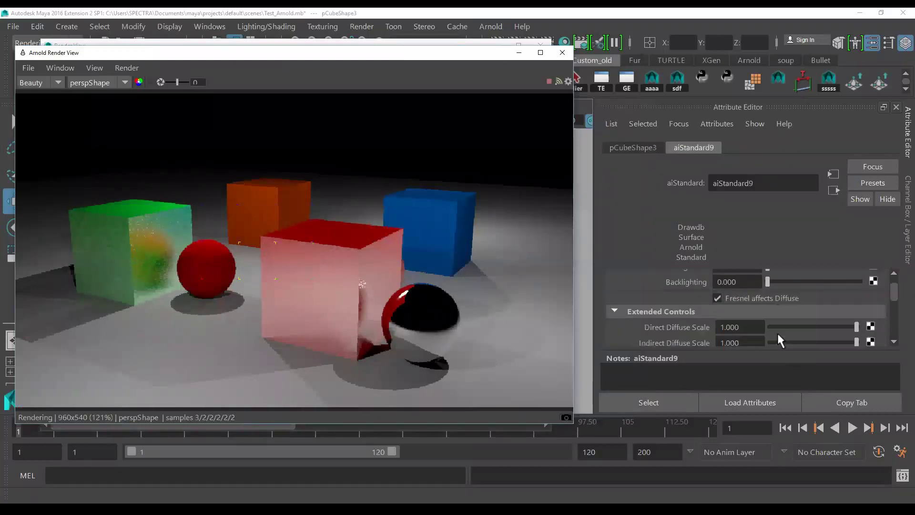
scroll(777, 332, down, 3)
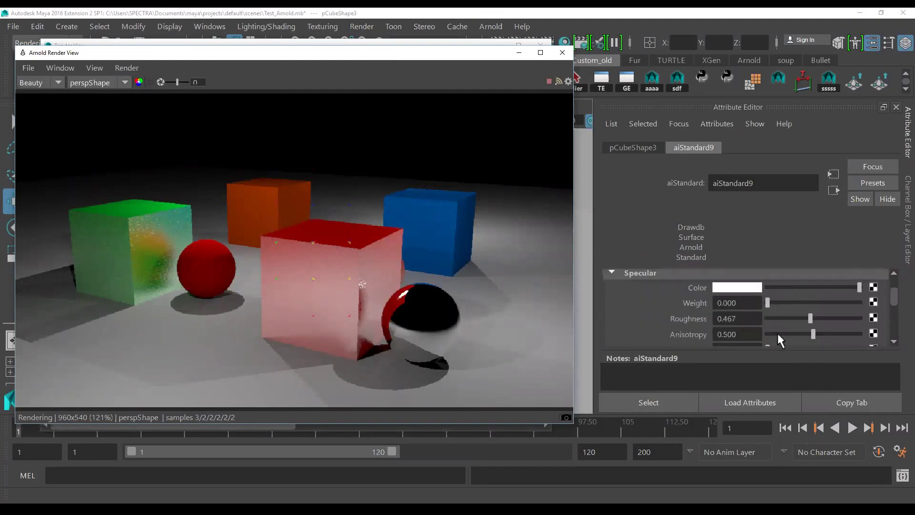
drag(766, 303, 802, 304)
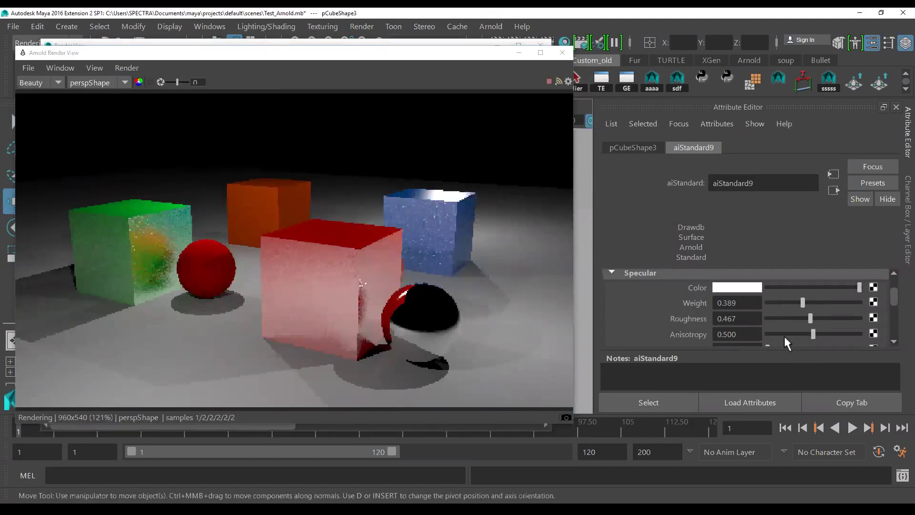
Raise aiStandard9's reflection weight to 0.933 and shift the camera view
scroll(784, 334, down, 1)
scroll(783, 334, down, 2)
scroll(783, 334, down, 1)
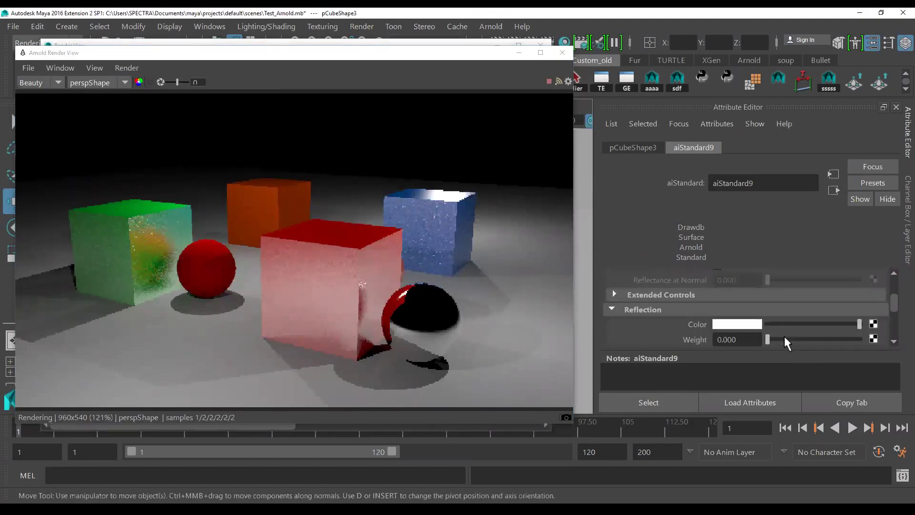
scroll(784, 334, down, 1)
drag(768, 311, 853, 310)
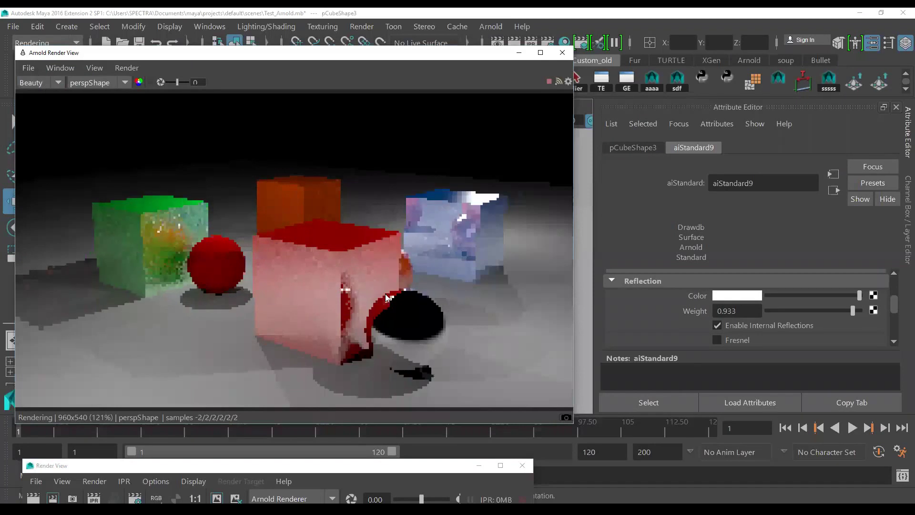
mouse_move(405, 297)
alt+mouse_down()
mouse_move(413, 295)
mouse_move(390, 292)
mouse_move(466, 308)
alt+mouse_up()
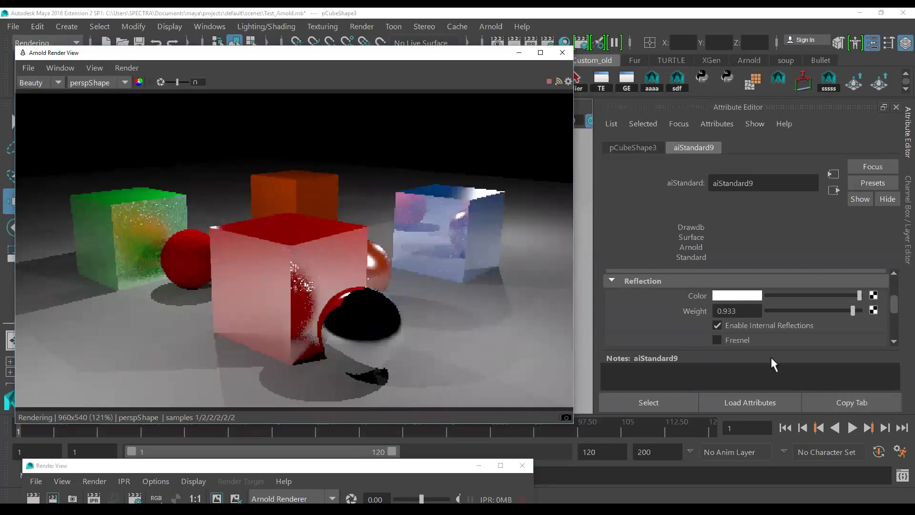
Set aiStandard9's specular rotation to 0.358 and roughness to 0.642
scroll(762, 344, up, 2)
scroll(761, 337, down, 1)
scroll(762, 338, up, 2)
scroll(761, 334, up, 1)
scroll(761, 335, up, 1)
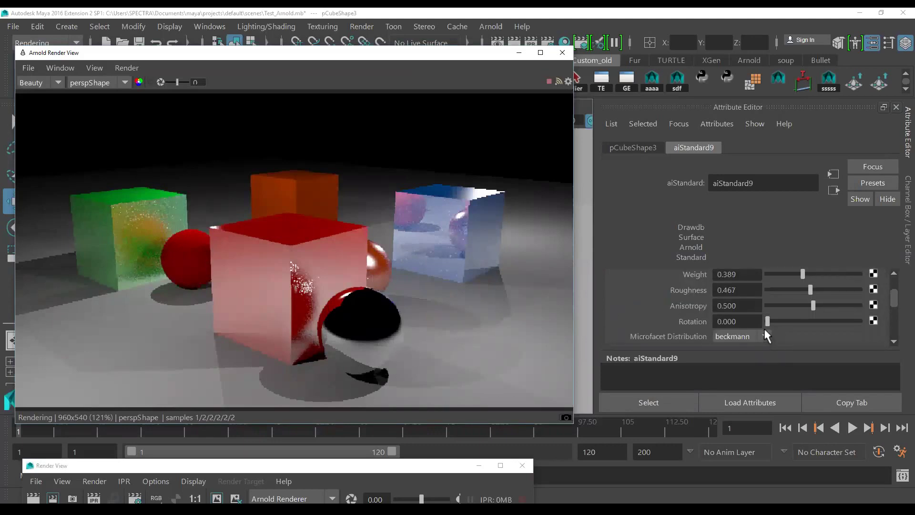
drag(766, 320, 799, 319)
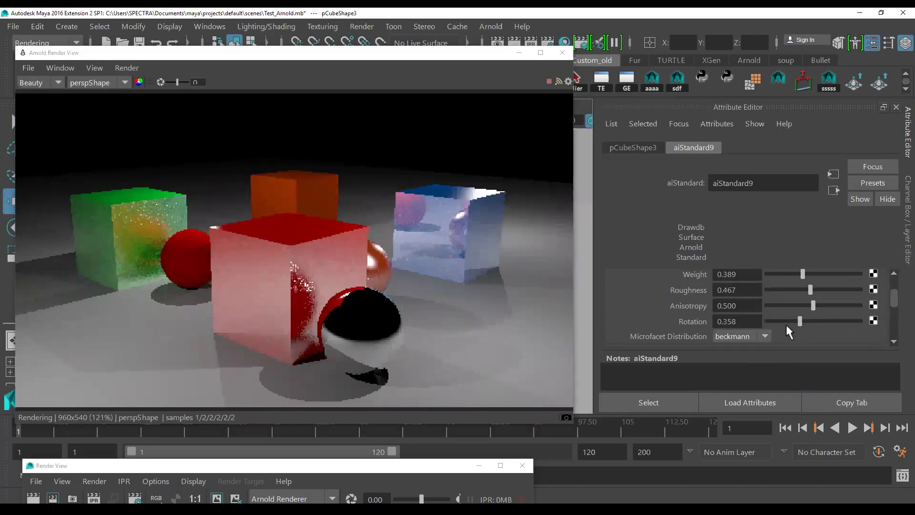
scroll(786, 329, up, 2)
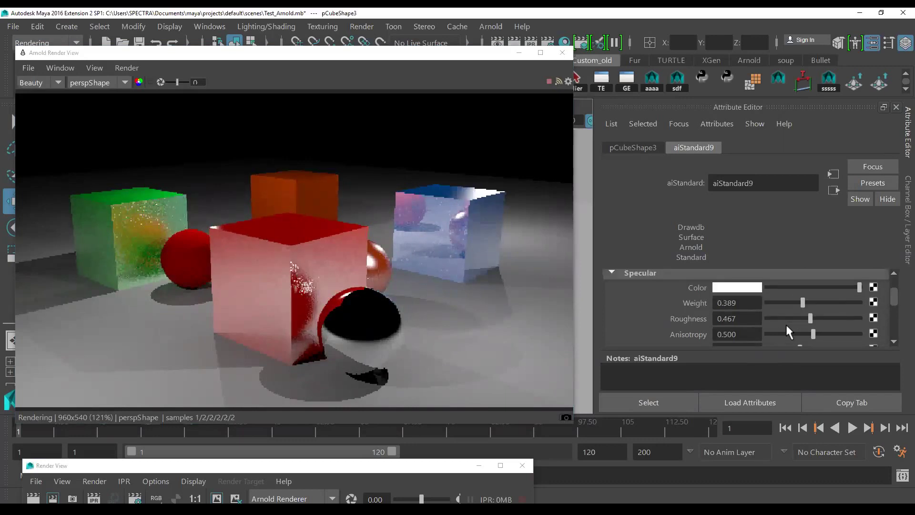
click(825, 319)
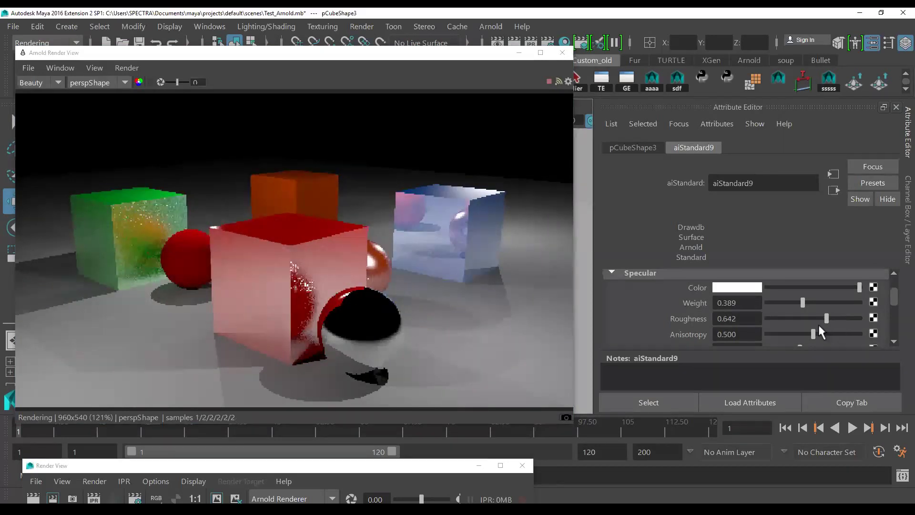
Set the specular anisotropy to 0.808 and lower the specular weight to 0.187
drag(813, 334, 837, 334)
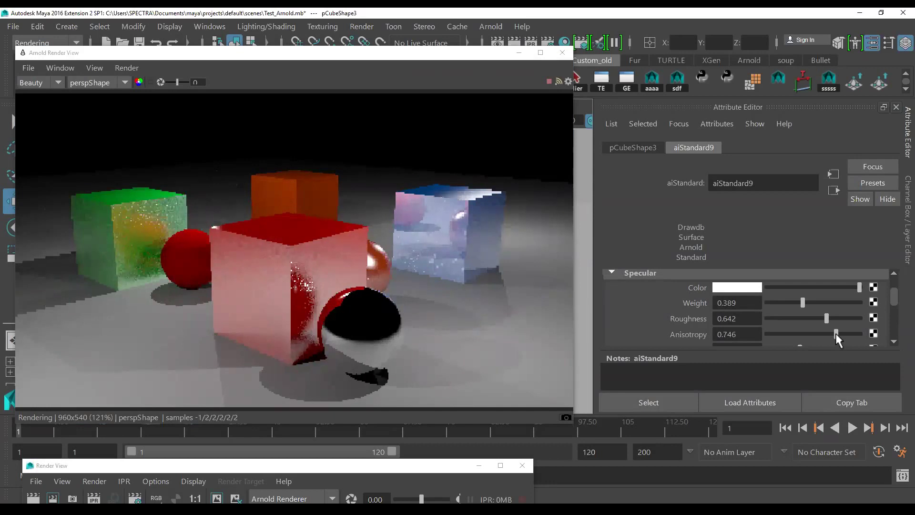
drag(836, 333, 850, 333)
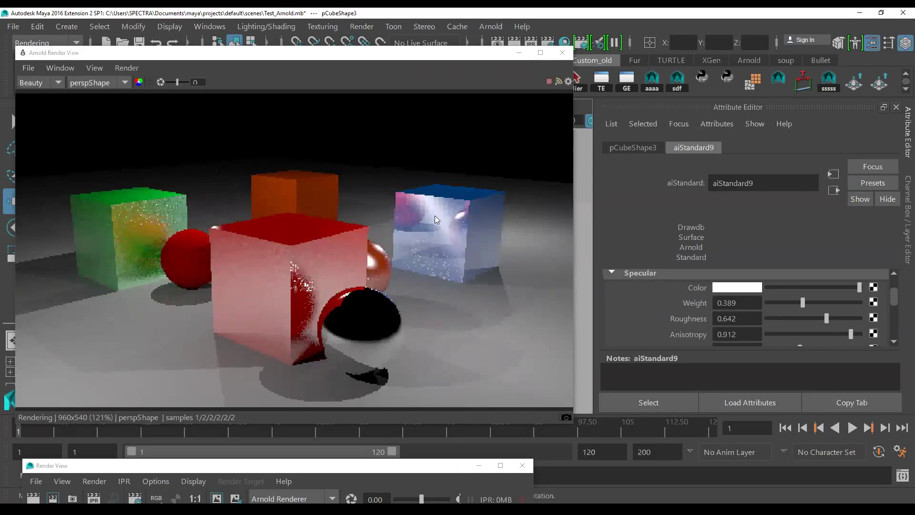
drag(850, 335, 839, 336)
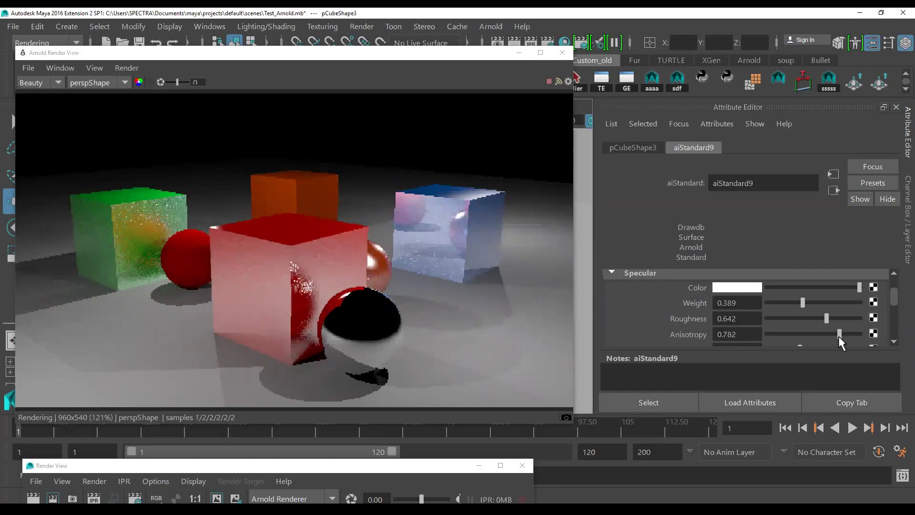
drag(839, 336, 840, 336)
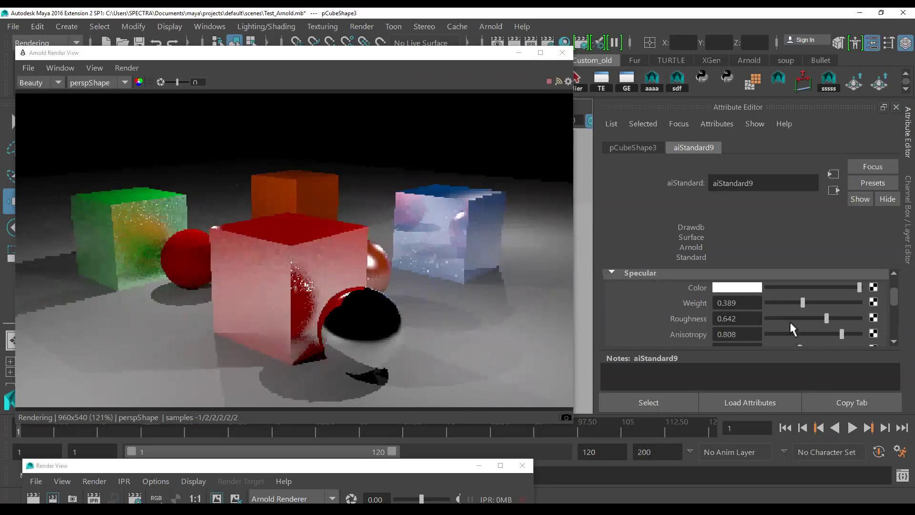
drag(804, 303, 784, 304)
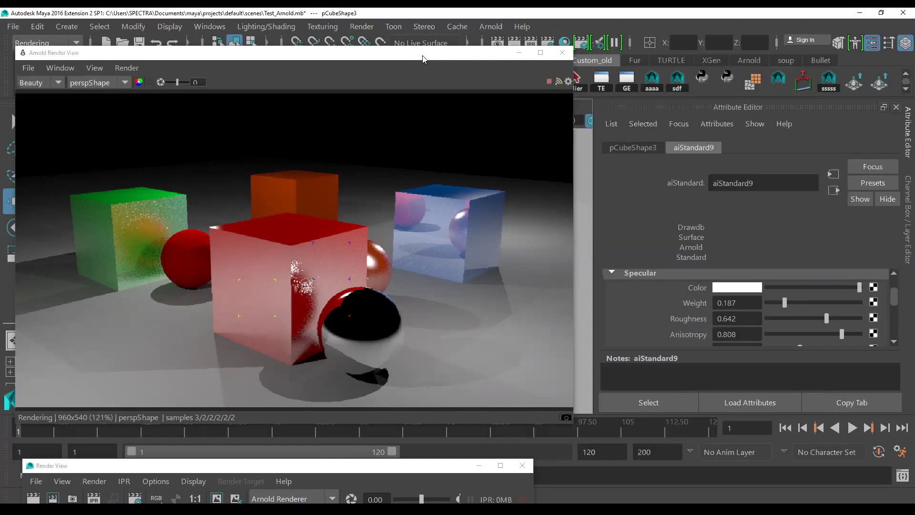
Change aiStandard9's diffuse colour to green from Color History so the back-right cube renders green
drag(422, 59, 420, 56)
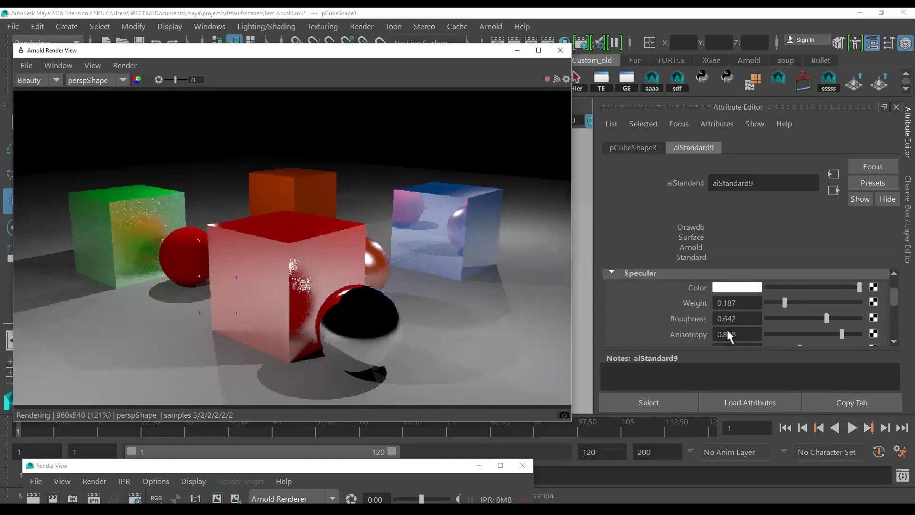
scroll(733, 332, up, 5)
click(756, 322)
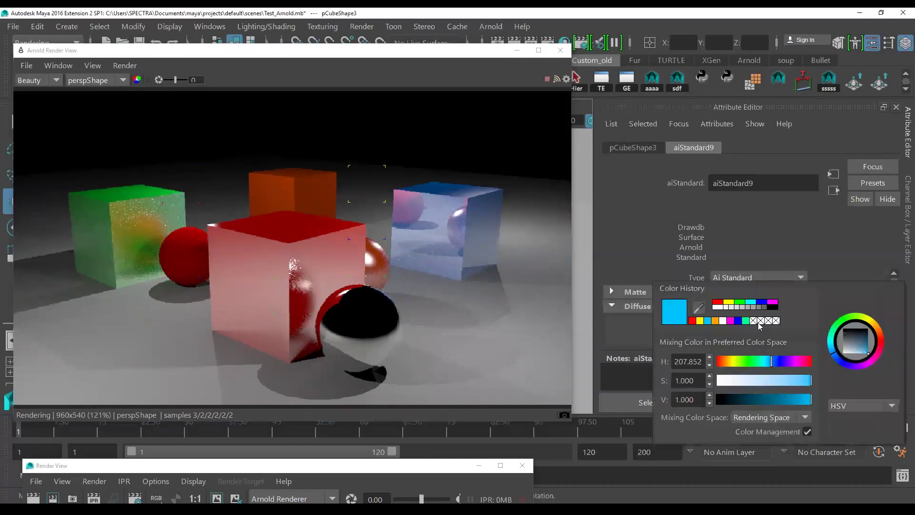
click(742, 301)
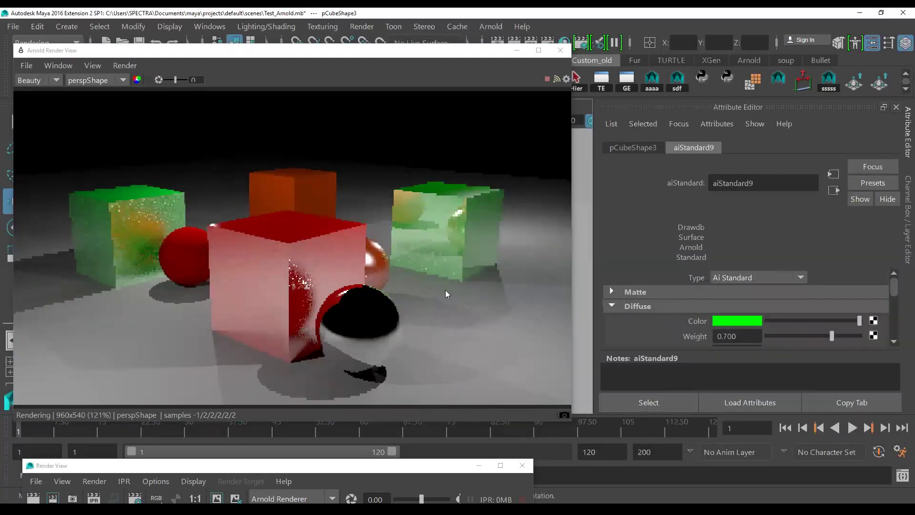
Make the orange sphere's (pSphereShape3) diffuse colour blue
click(382, 268)
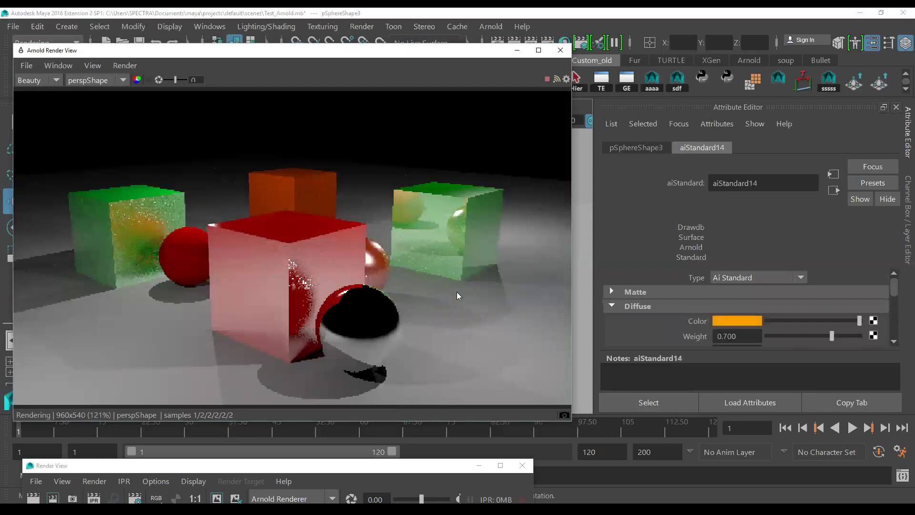
click(749, 323)
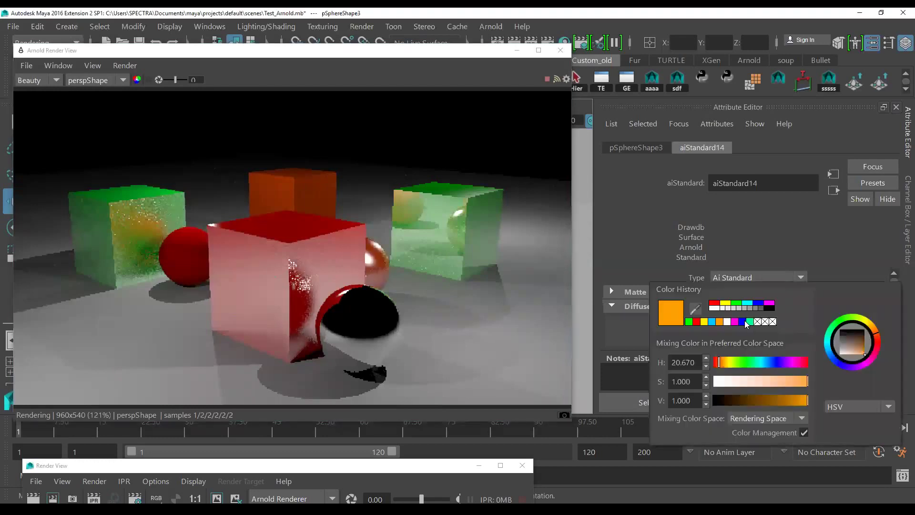
click(743, 322)
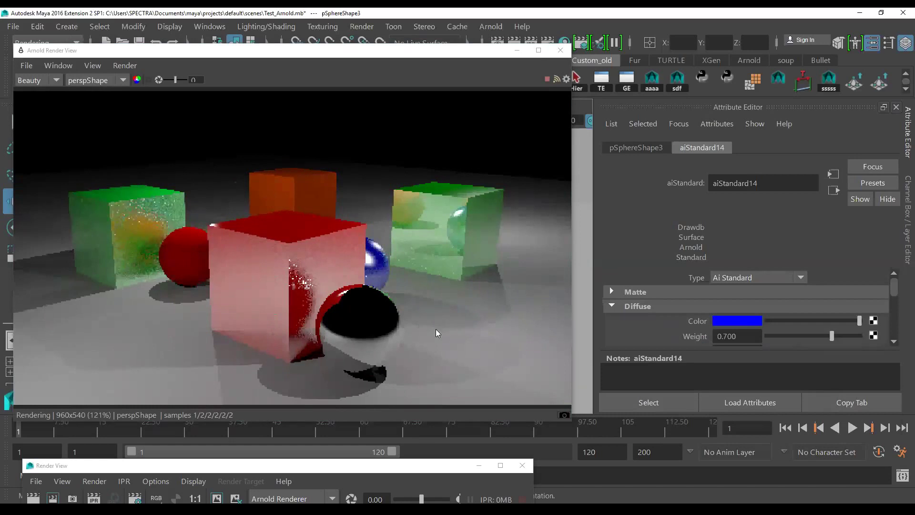
Test the black sphere's (pSphereShape2) diffuse weight, leaving it at 1.000
click(372, 334)
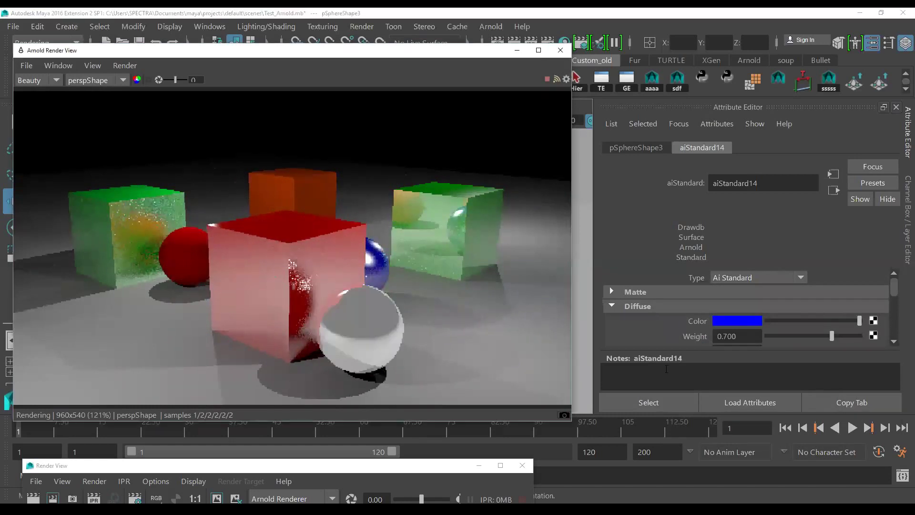
mouse_move(812, 336)
mouse_down()
mouse_move(797, 337)
mouse_move(818, 337)
mouse_up()
drag(877, 339, 862, 337)
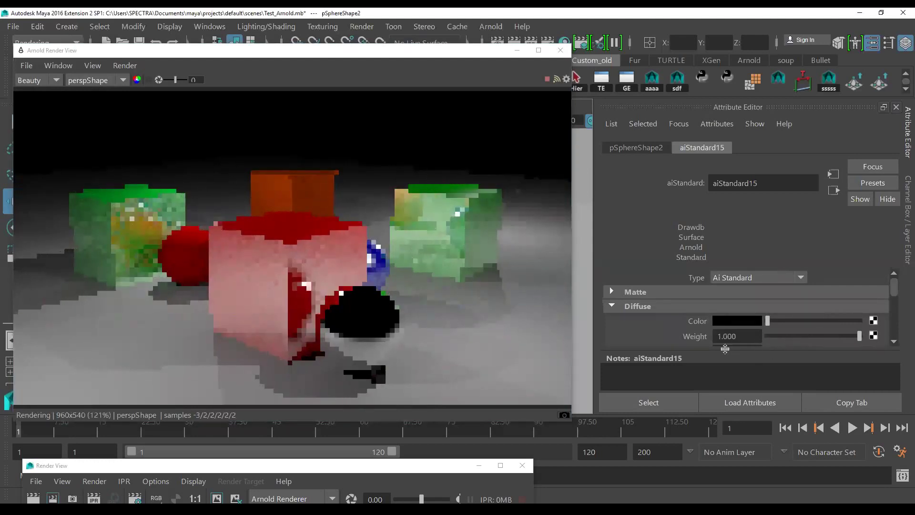
Set aiStandard15's diffuse colour to magenta (H 300, S 1, V 1)
click(735, 319)
click(757, 301)
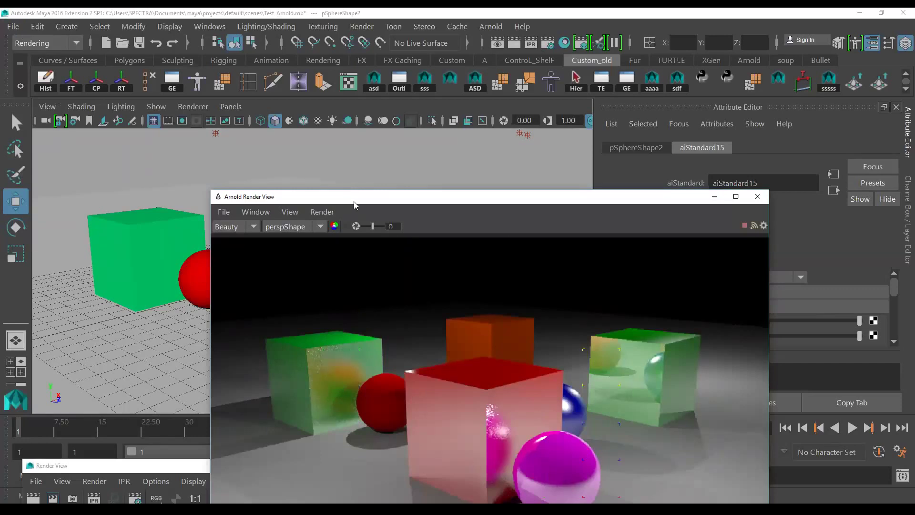
Move the Arnold Render View to the upper left beside the material settings, refocusing the main window
drag(354, 203, 365, 139)
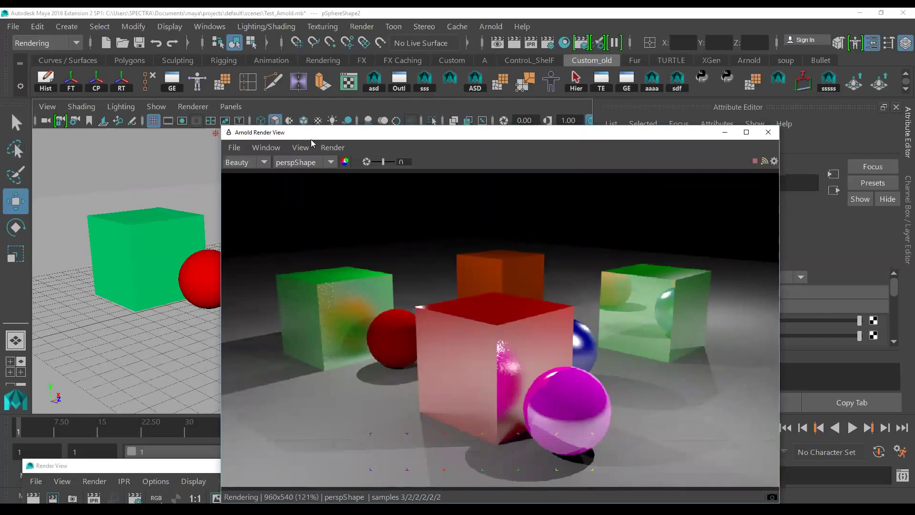
drag(313, 140, 446, 301)
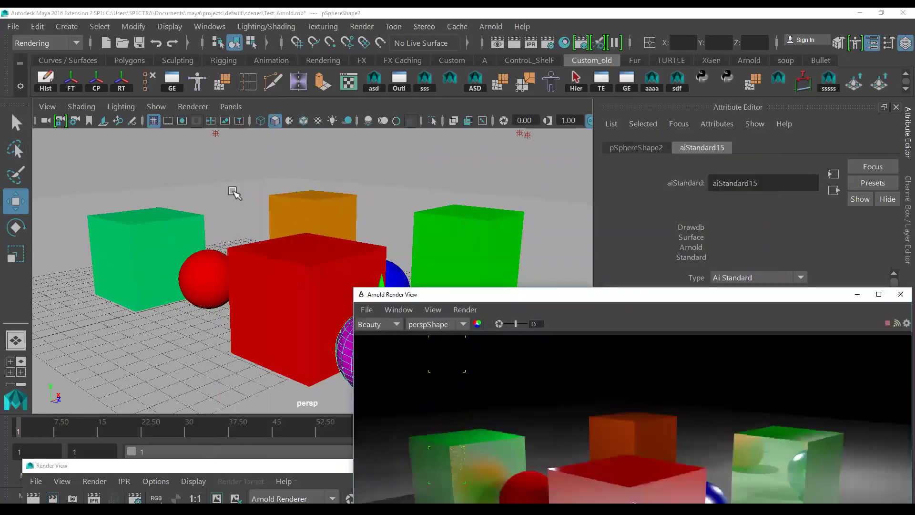
drag(484, 299, 370, 114)
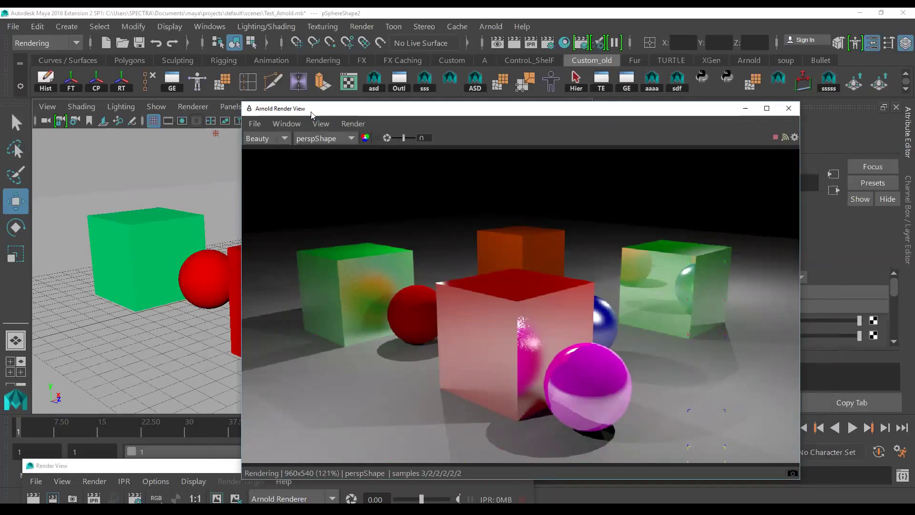
drag(312, 115, 217, 109)
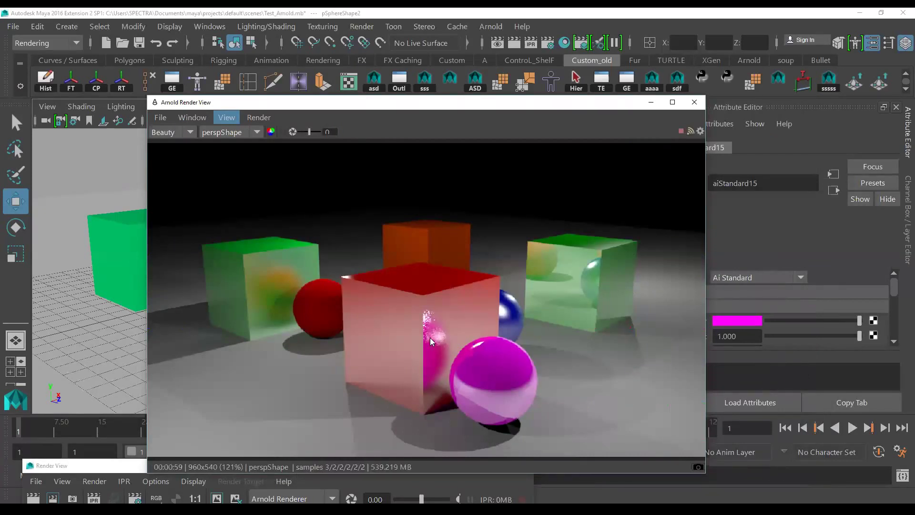
click(880, 87)
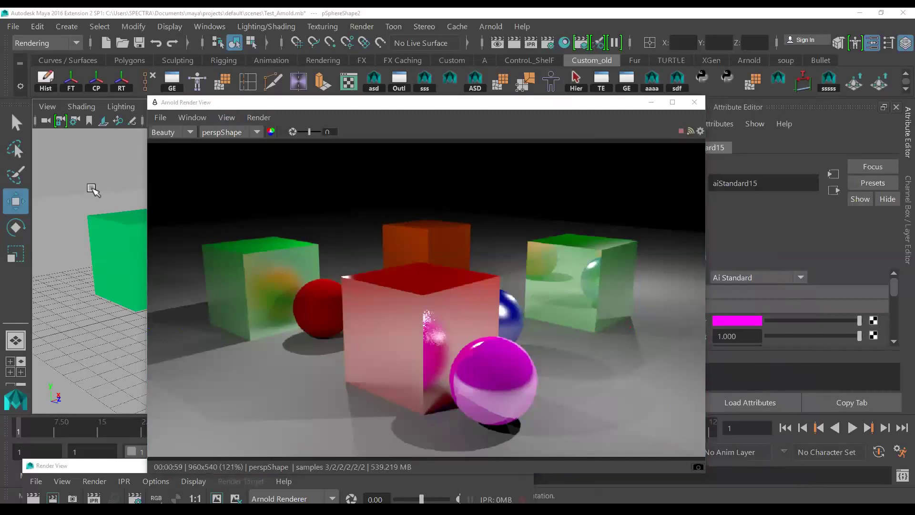
alt+drag(88, 188, 85, 190)
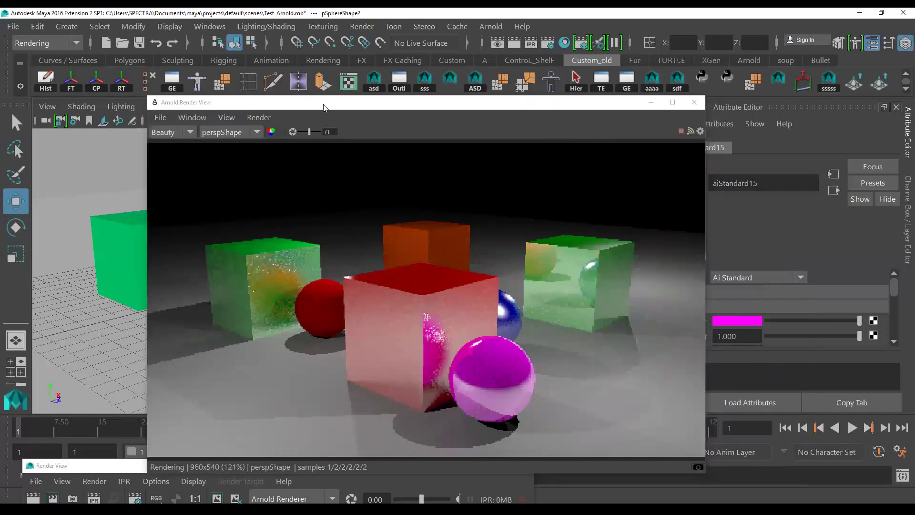
Add an Arnold sky dome light to the scene from the Arnold menu
click(491, 27)
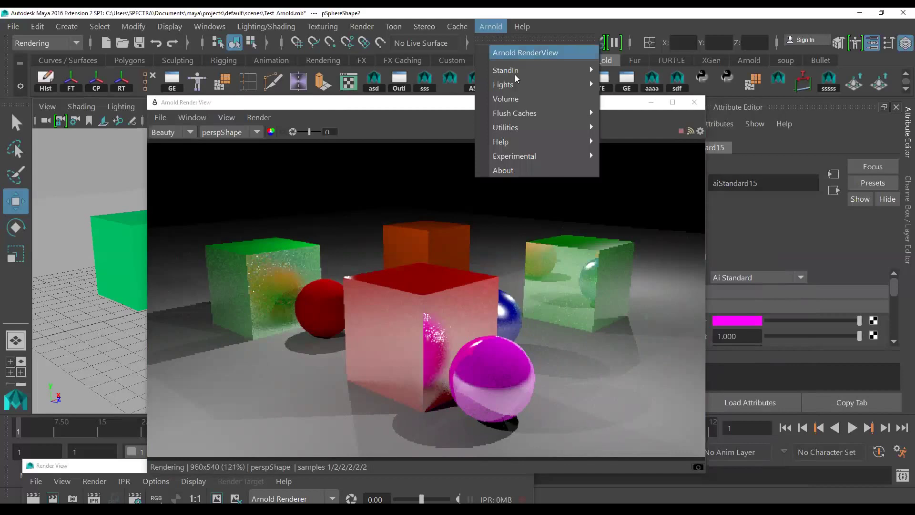
mouse_move(503, 85)
click(665, 111)
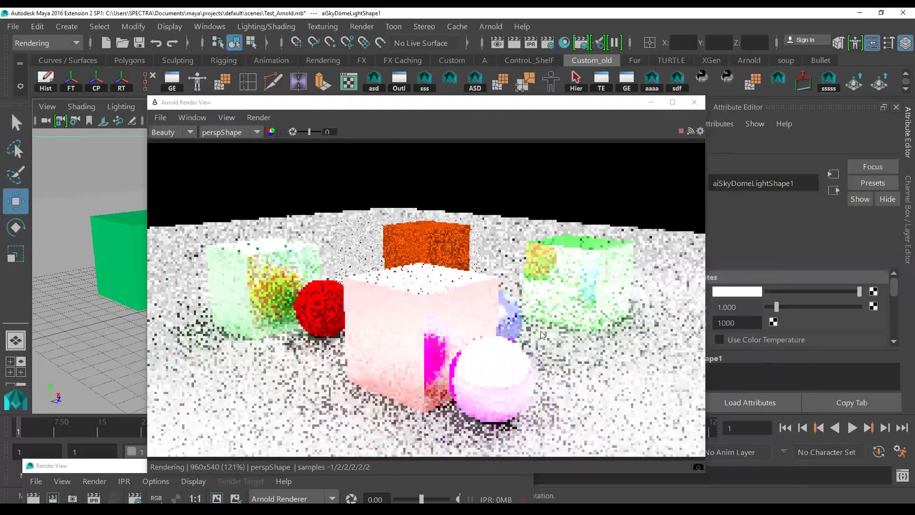
click(537, 105)
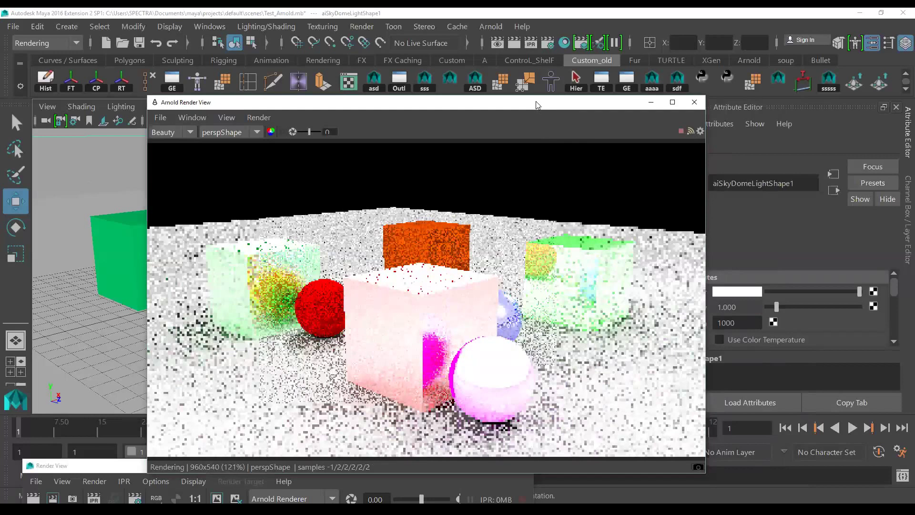
drag(424, 102, 309, 78)
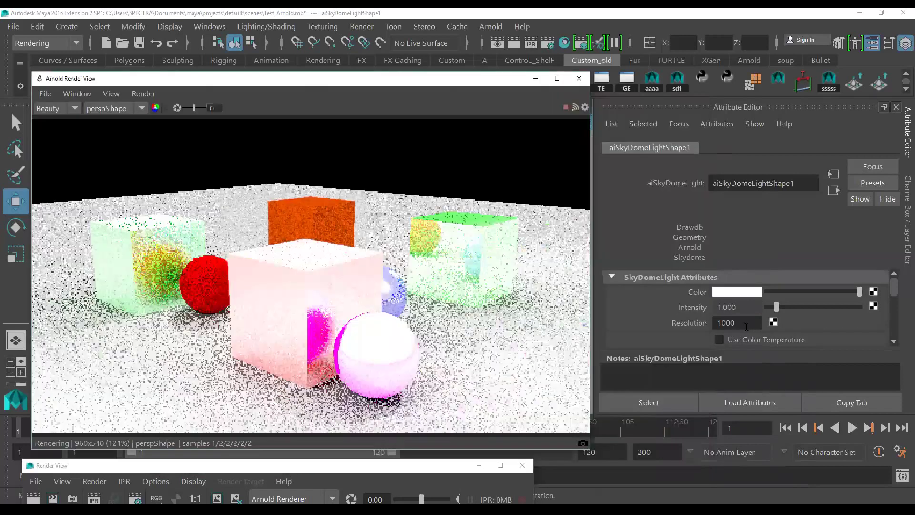
Lower aiSkyDomeLightShape1's intensity to 0.207 and review its remaining attributes
drag(777, 307, 770, 306)
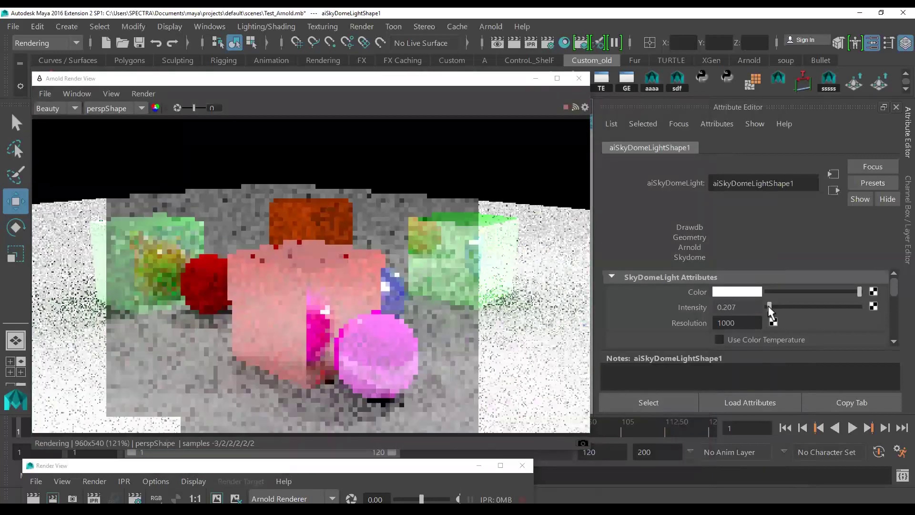
scroll(793, 329, down, 1)
scroll(792, 329, down, 2)
scroll(793, 328, up, 3)
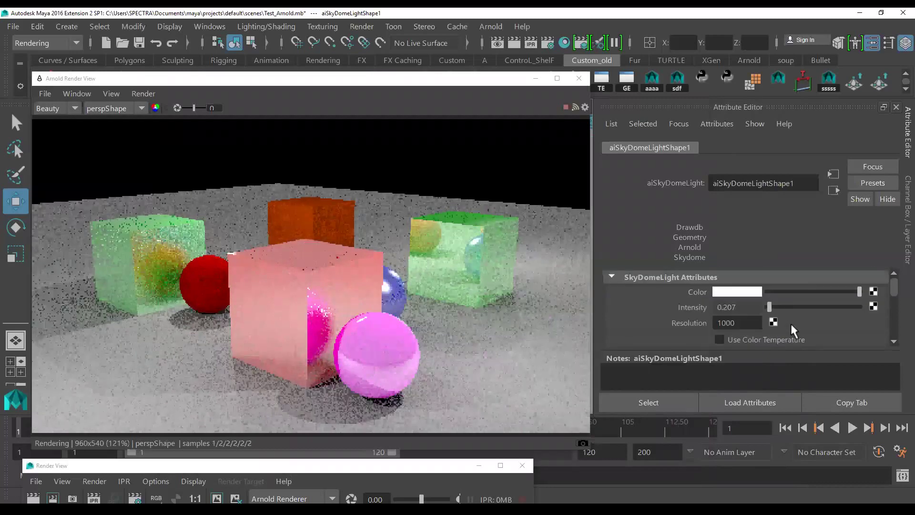
scroll(793, 329, down, 3)
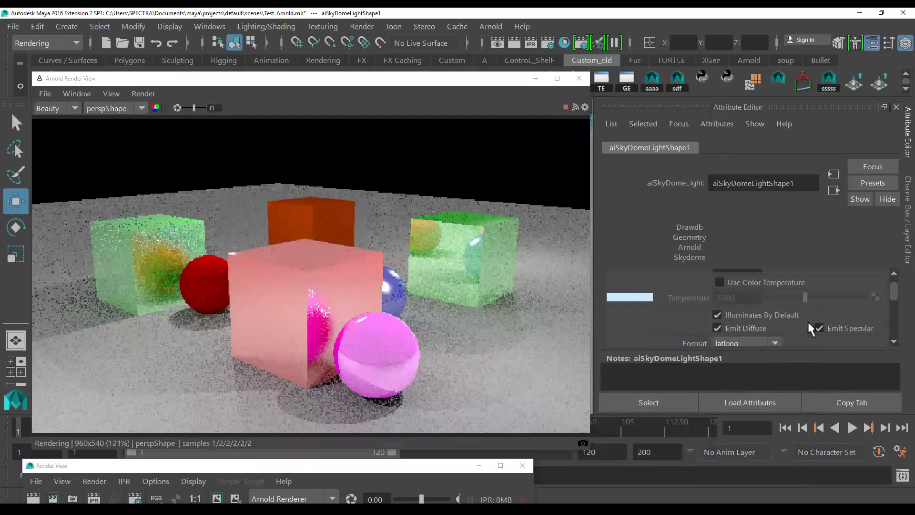
scroll(809, 324, down, 3)
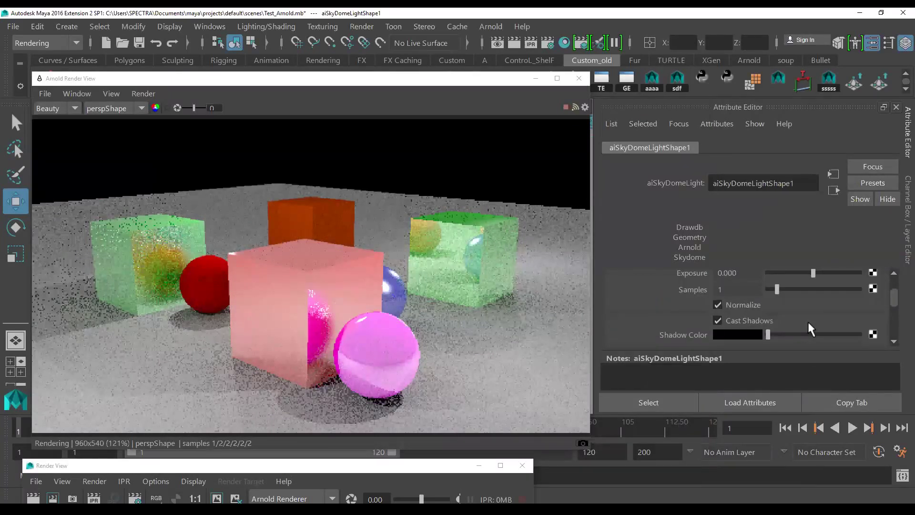
scroll(810, 329, up, 1)
click(755, 288)
scroll(787, 308, up, 3)
scroll(787, 309, up, 2)
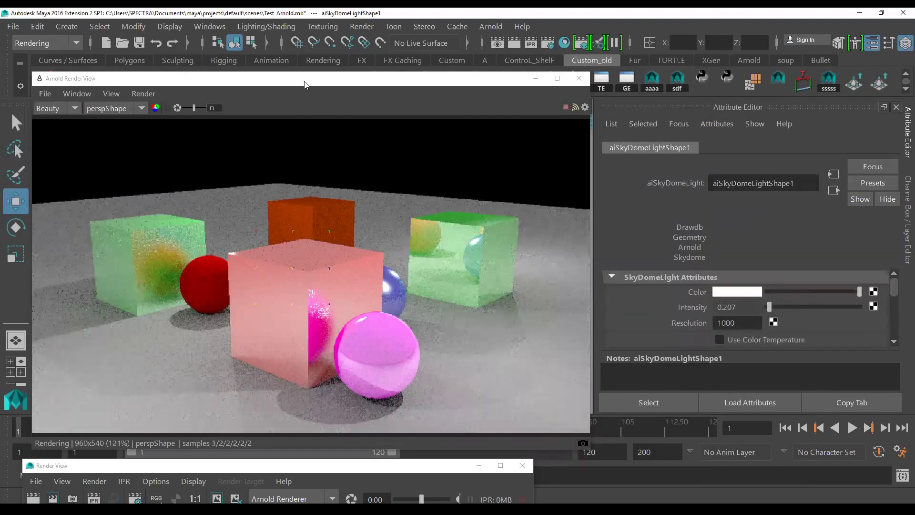
Open the Outliner and select pointLight1–pointLight4, showing their Channel Box values
drag(306, 85, 637, 96)
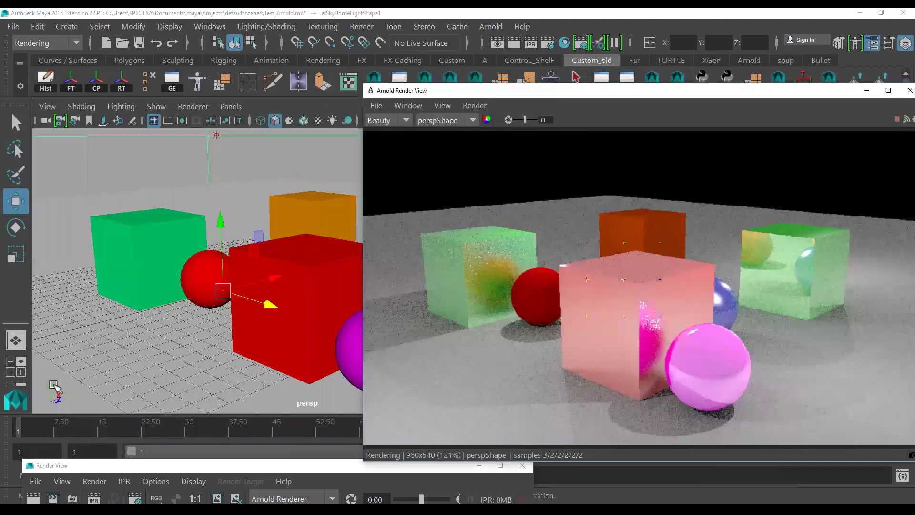
click(9, 383)
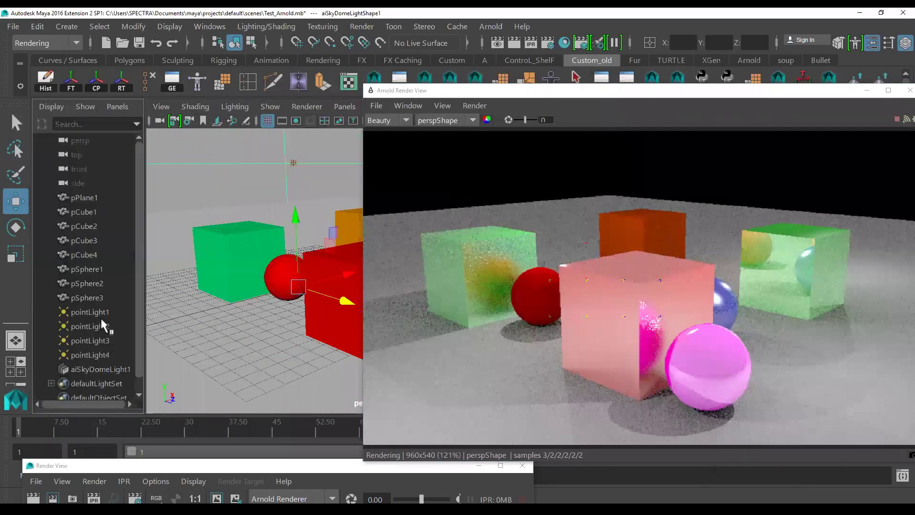
drag(98, 312, 98, 353)
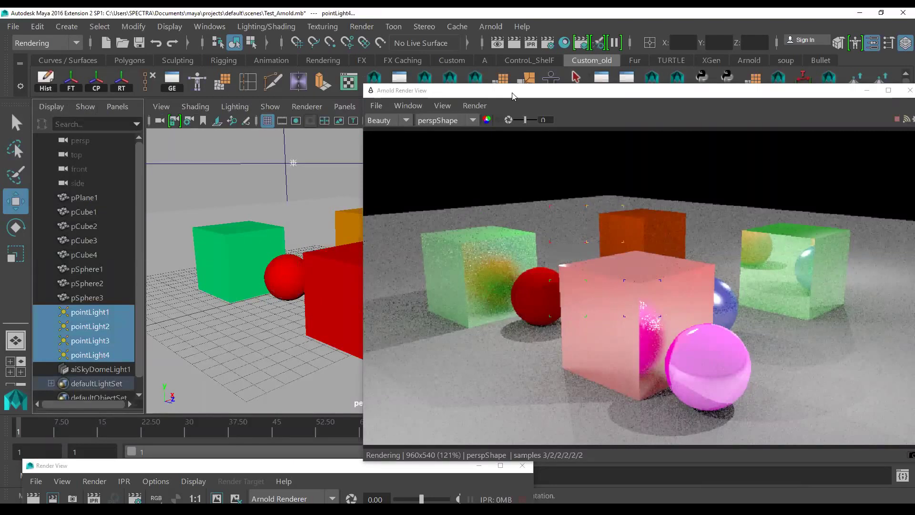
drag(513, 95, 216, 204)
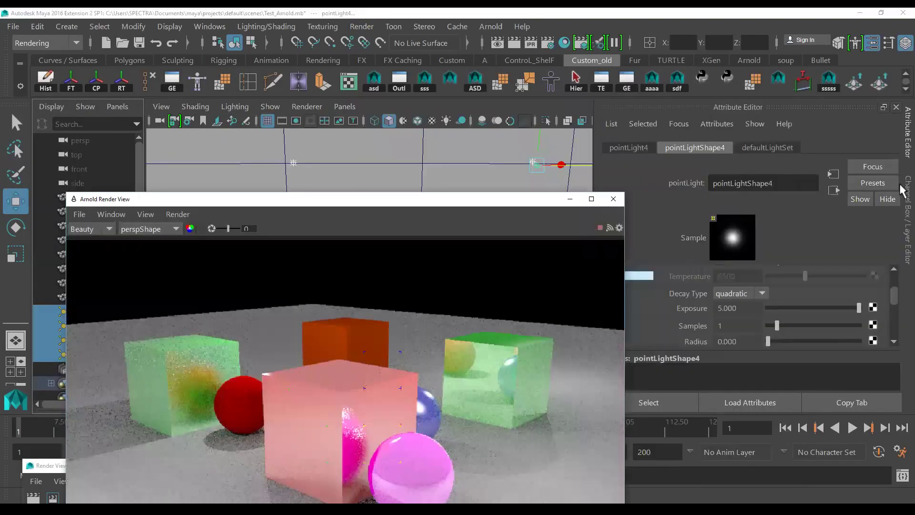
click(904, 191)
scroll(886, 216, down, 2)
scroll(886, 216, down, 2)
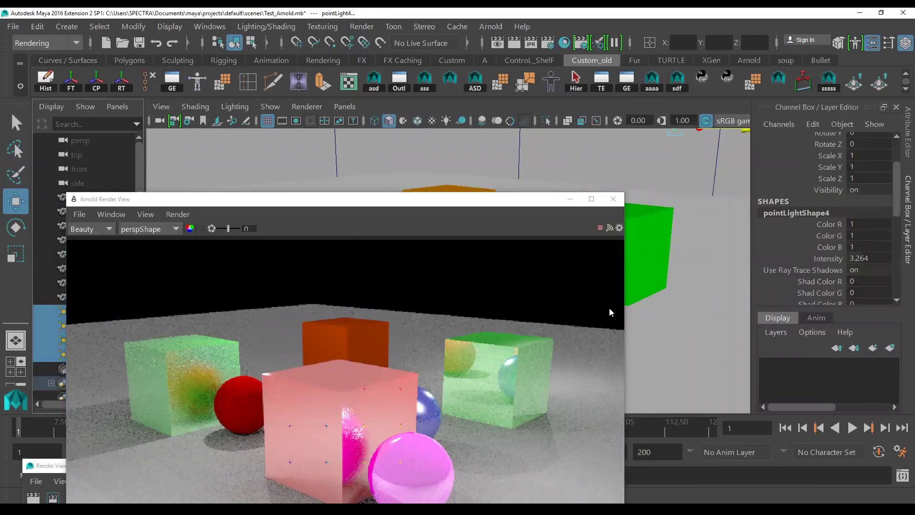
click(536, 292)
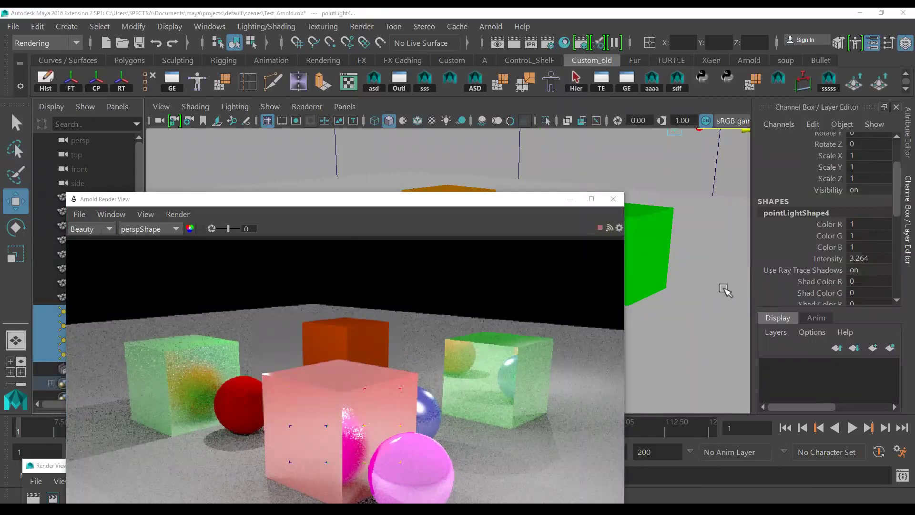
scroll(877, 275, down, 1)
scroll(874, 268, down, 1)
scroll(869, 205, up, 1)
Set the four point lights' Intensity to 0 in the Channel Box
click(871, 226)
text(0)
key(Return)
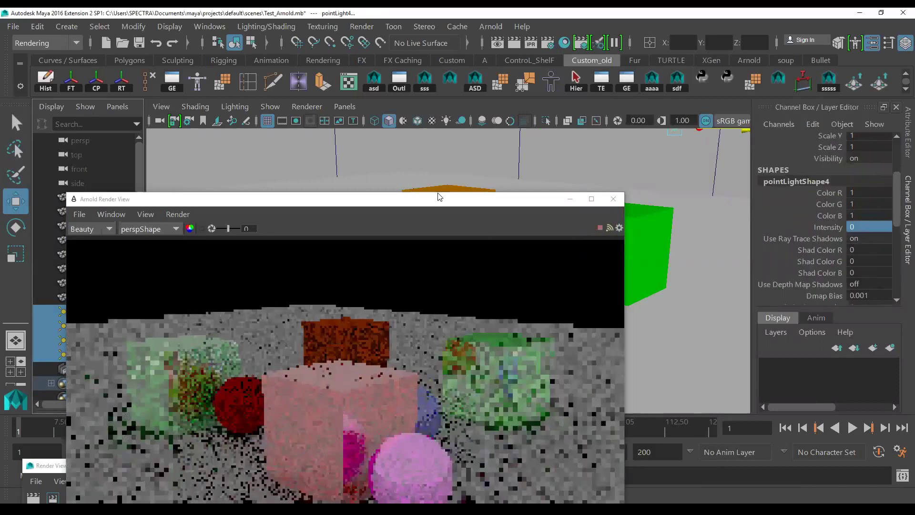
click(439, 196)
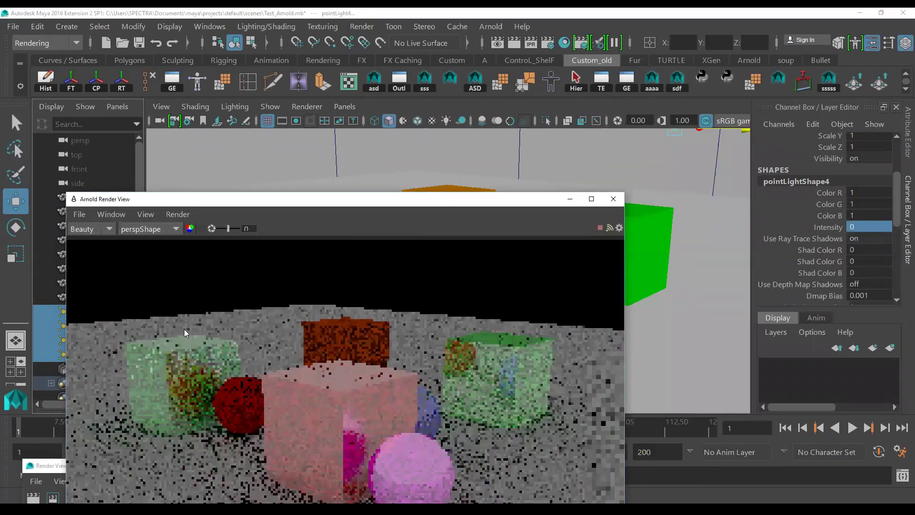
drag(439, 196, 537, 94)
scroll(95, 305, down, 1)
Select aiSkyDomeLight1 and try other intensities, settling back on 0.207
click(96, 355)
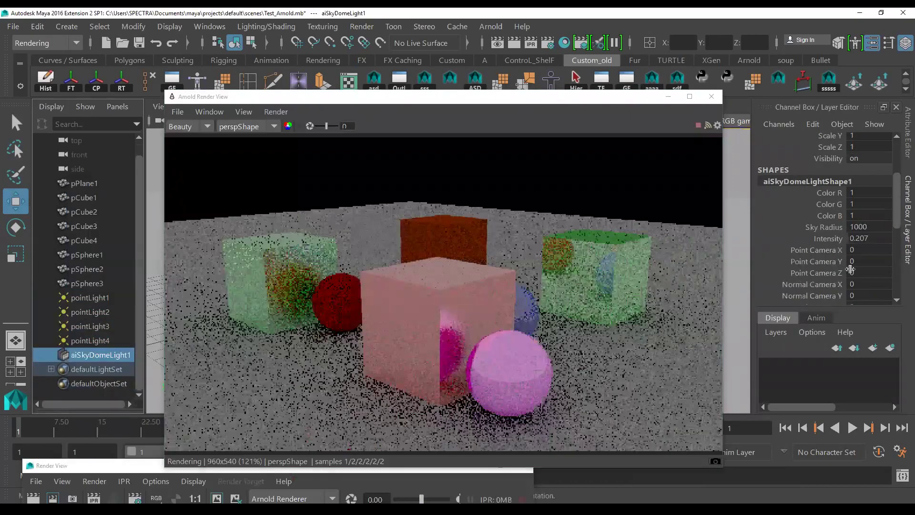
scroll(851, 271, down, 3)
scroll(850, 270, up, 2)
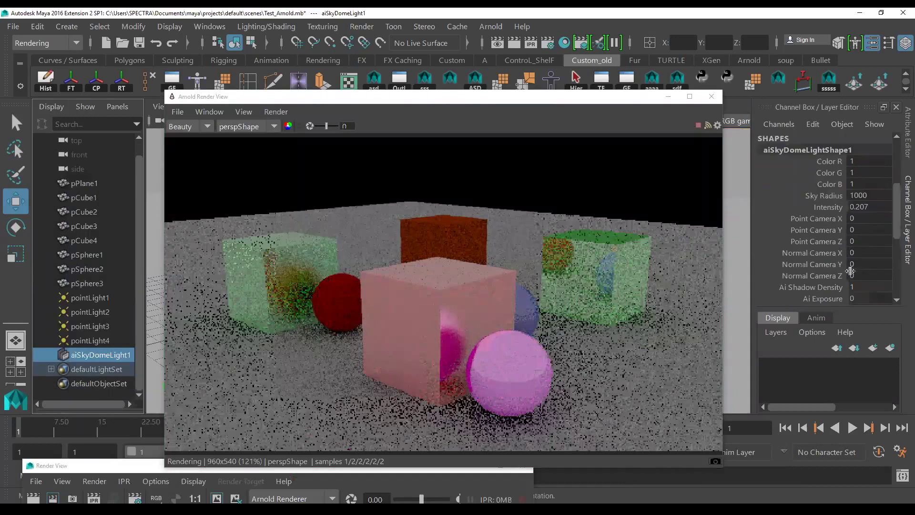
click(829, 207)
middle_drag(784, 261, 726, 317)
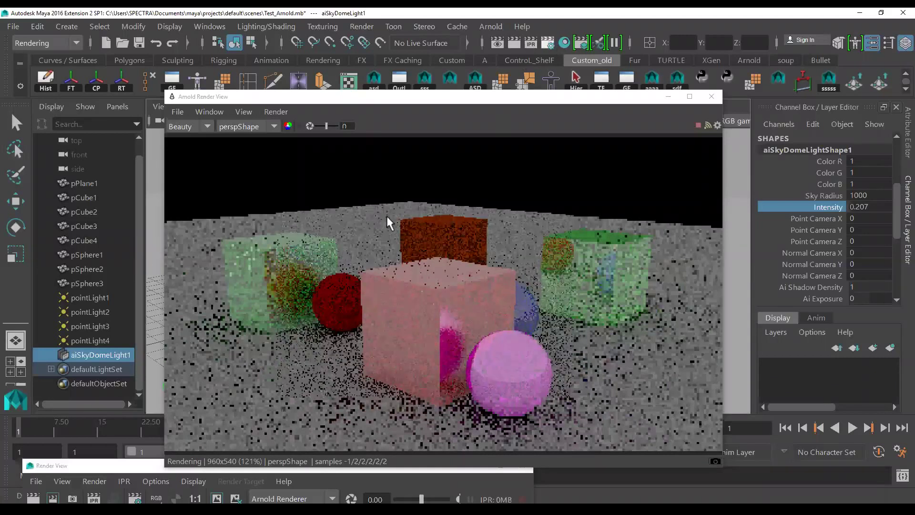
Create an aiSky shader as the Arnold Environment background in Render Settings
key(ctrl+r)
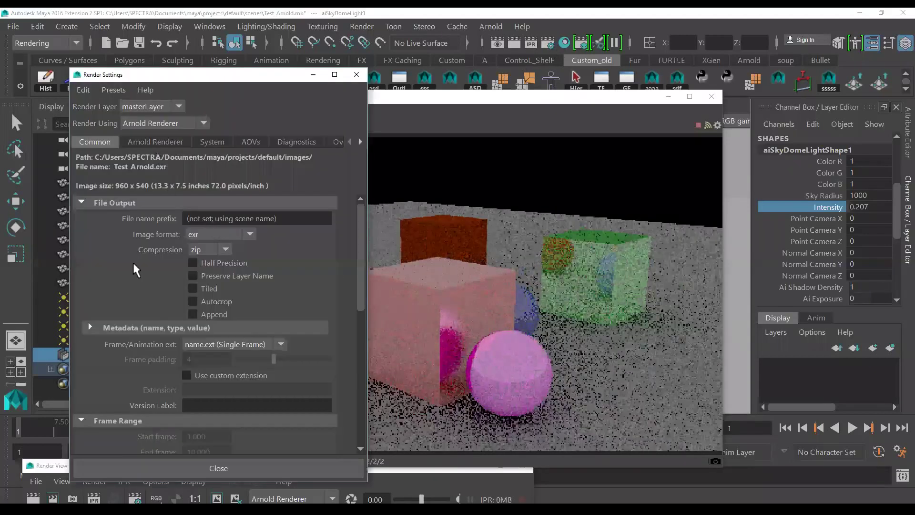
click(153, 142)
click(131, 386)
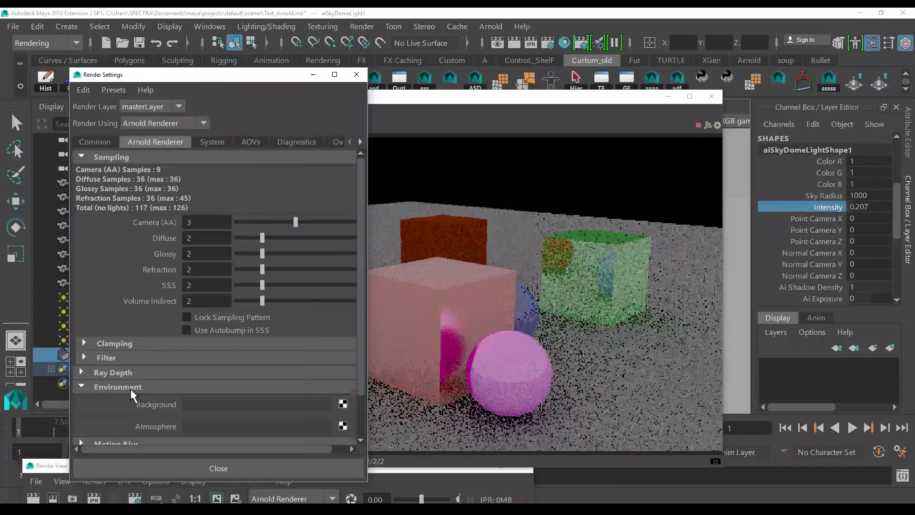
click(343, 404)
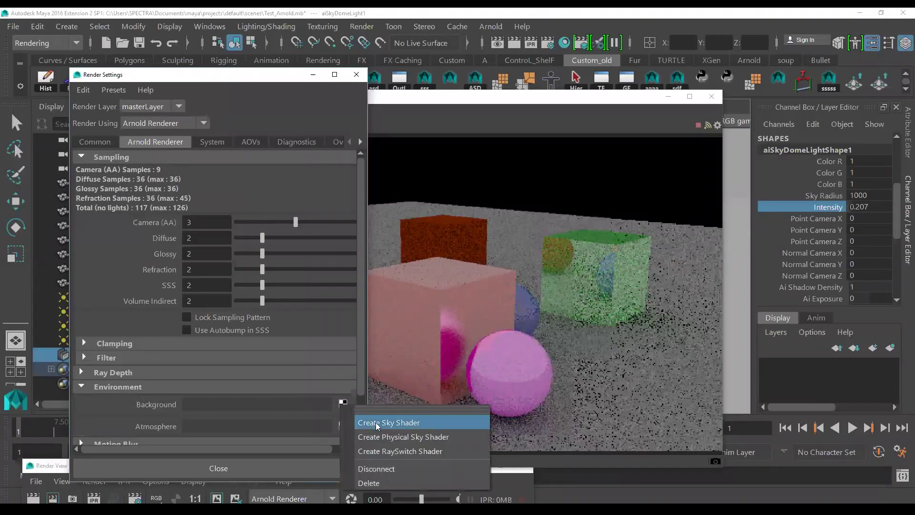
click(376, 422)
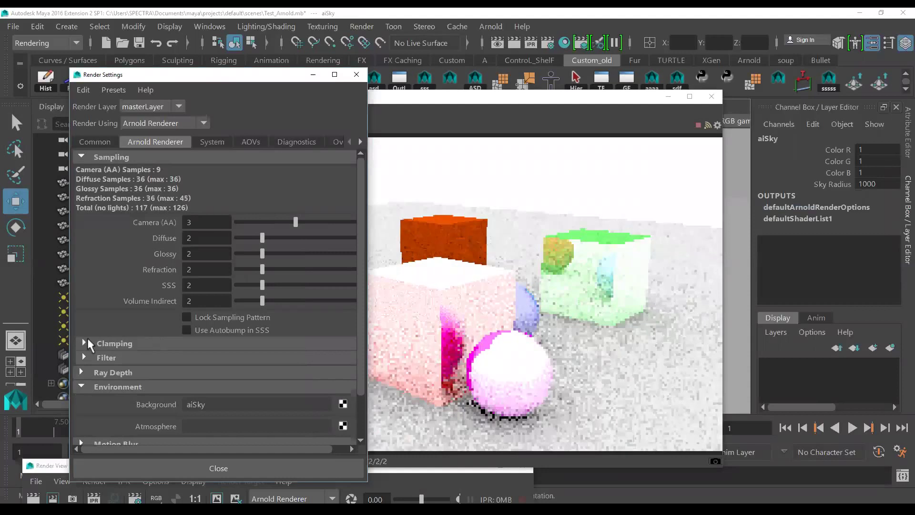
Delete aiSkyDomeLight1 in the Outliner and display the aiSky background shader's attributes
drag(161, 76, 262, 83)
click(115, 355)
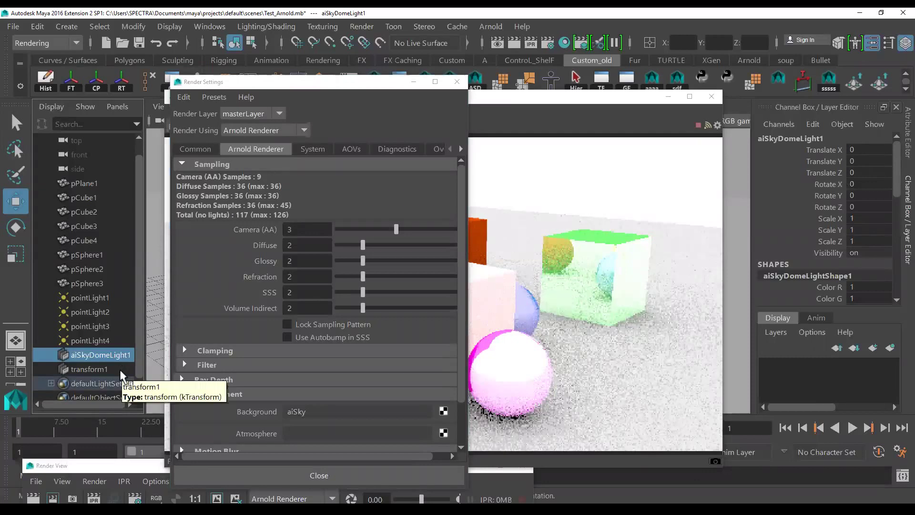
key(Delete)
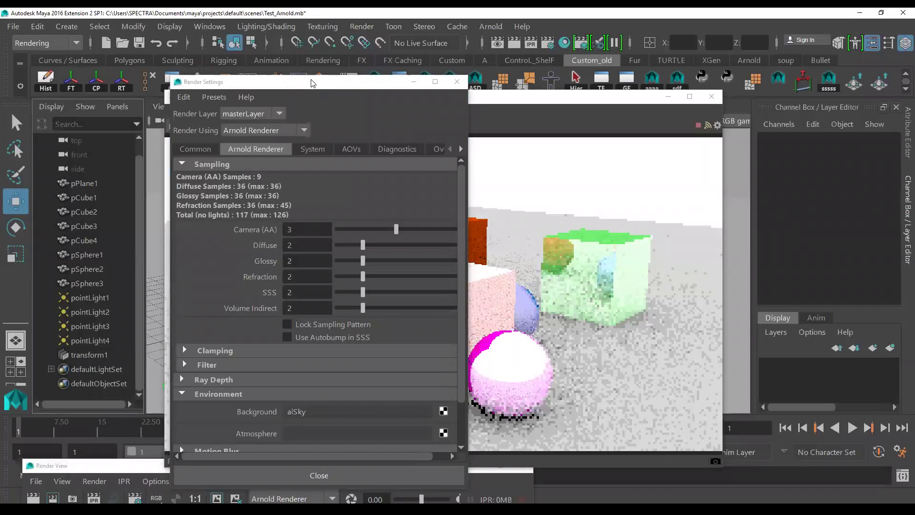
drag(311, 83, 273, 78)
right_click(405, 406)
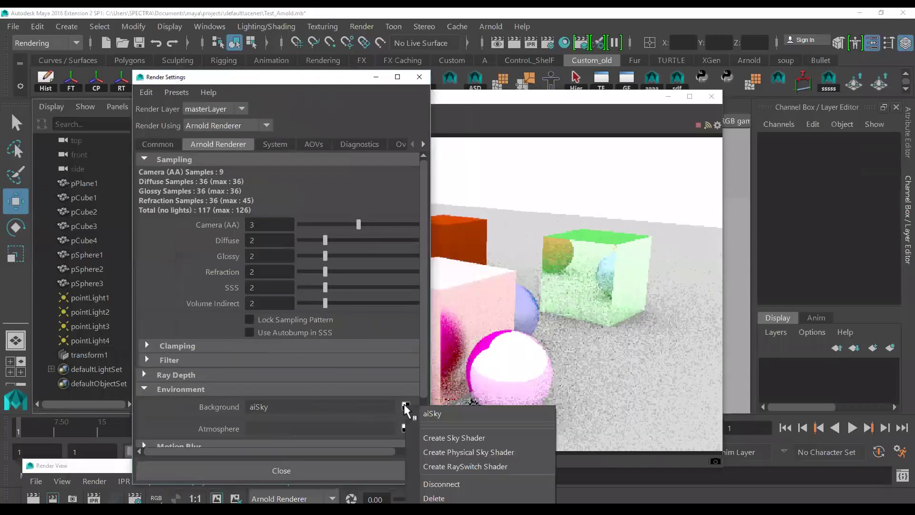
click(450, 414)
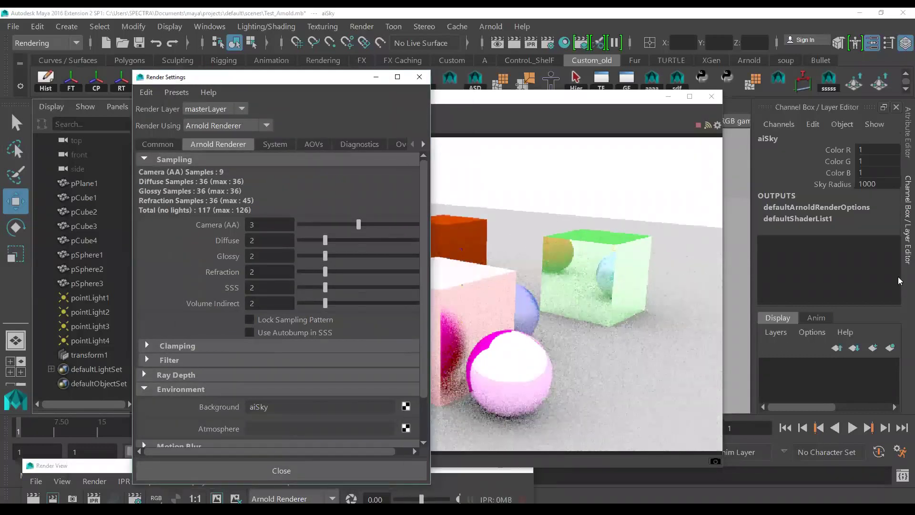
click(903, 151)
click(904, 190)
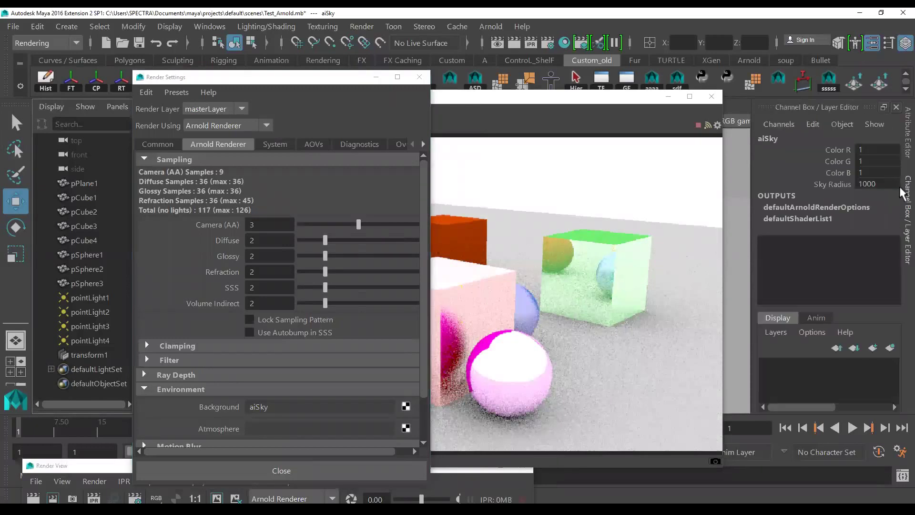
click(904, 145)
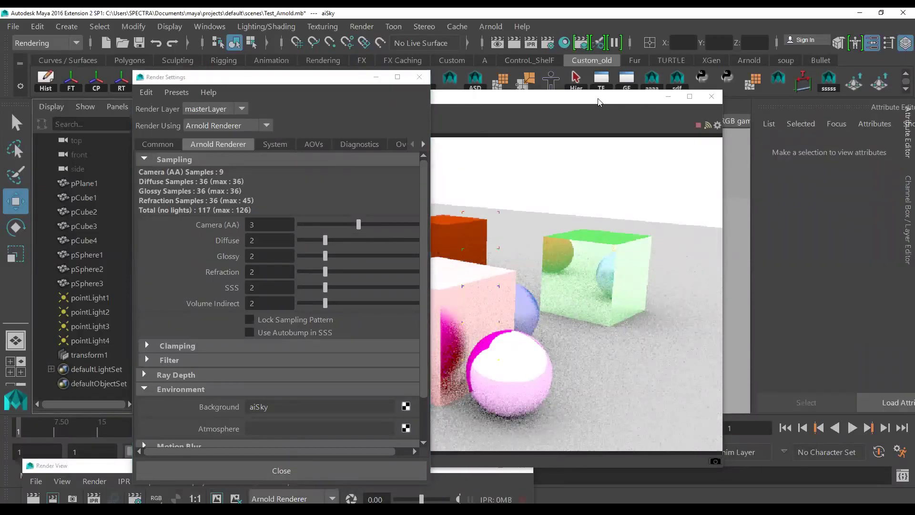
Select pCube3, widen the Channel Box, and close the Render Settings window
drag(599, 101, 453, 95)
click(904, 229)
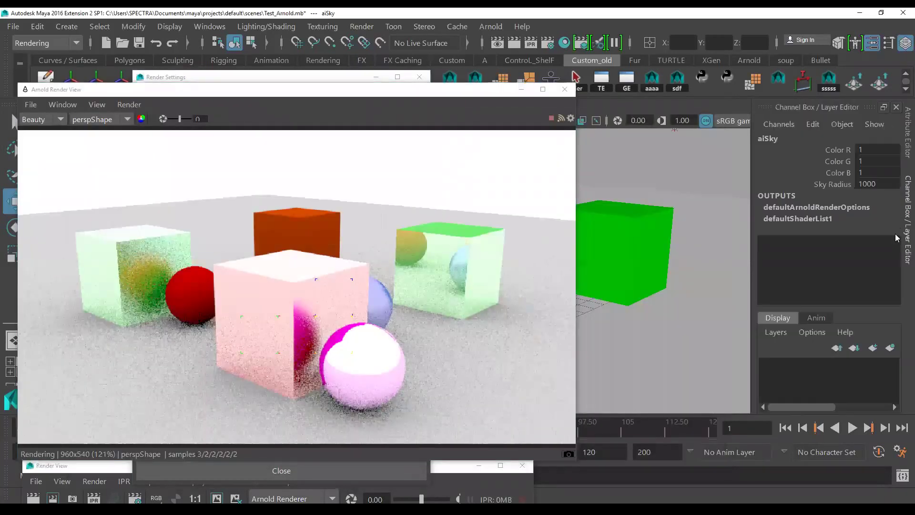
click(650, 255)
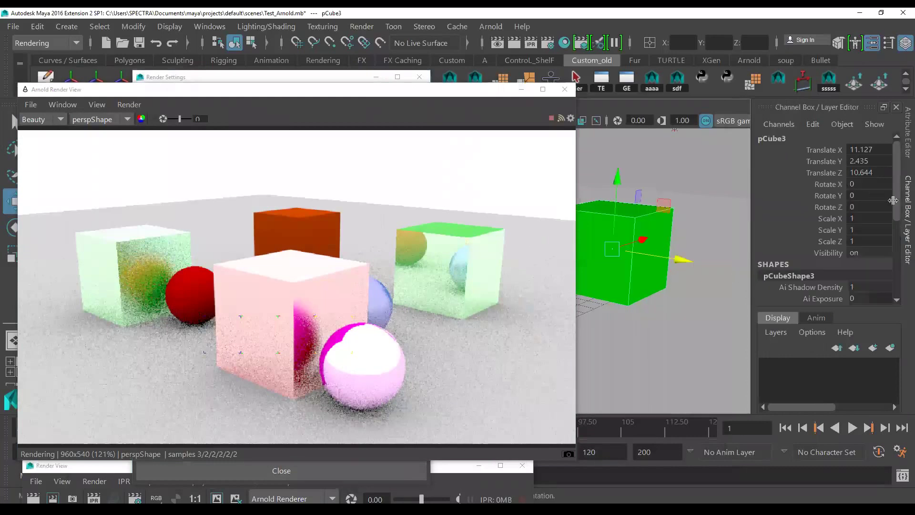
click(902, 152)
click(904, 212)
drag(753, 241, 709, 246)
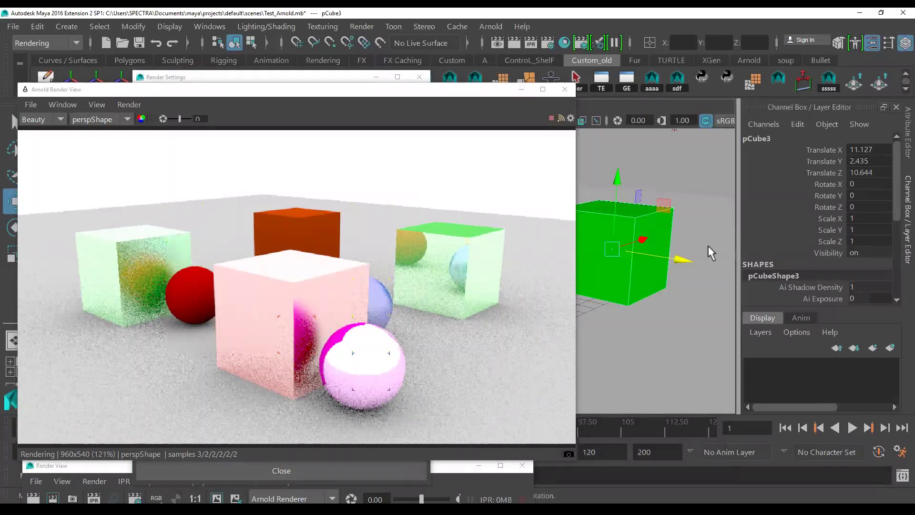
click(904, 154)
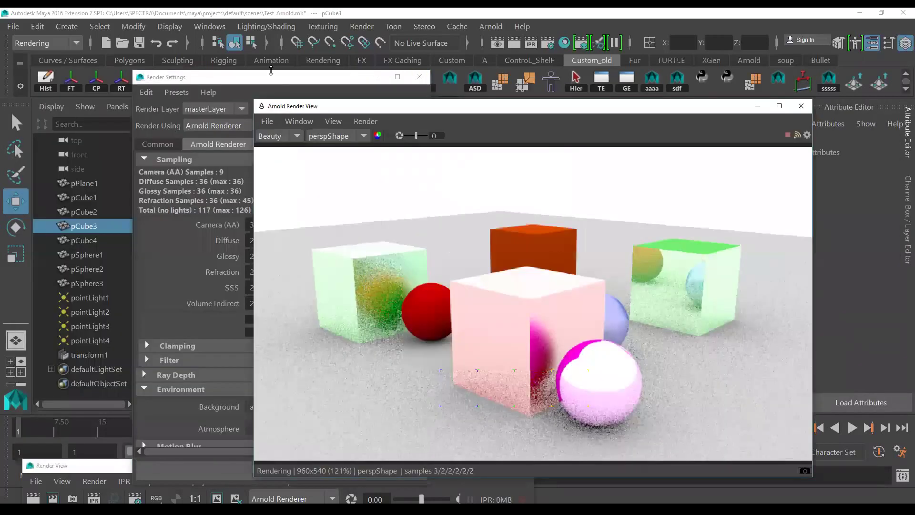
drag(274, 80, 280, 77)
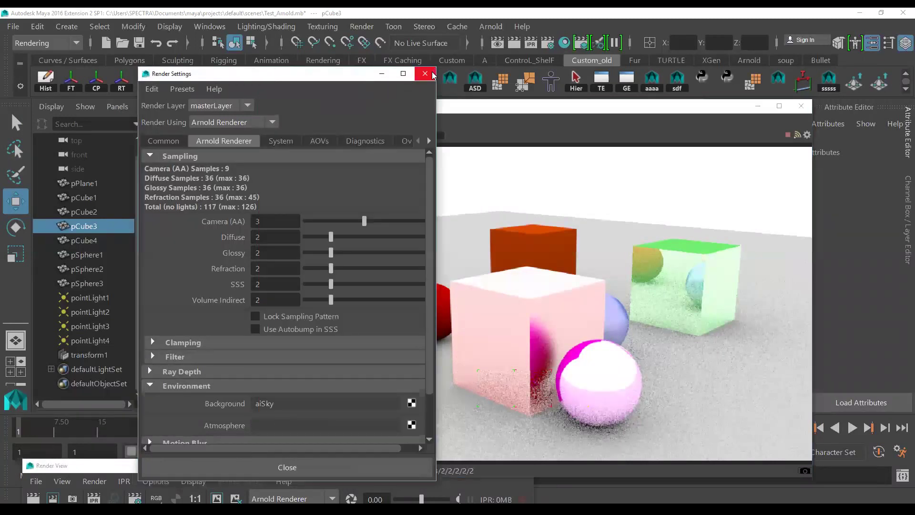
click(91, 353)
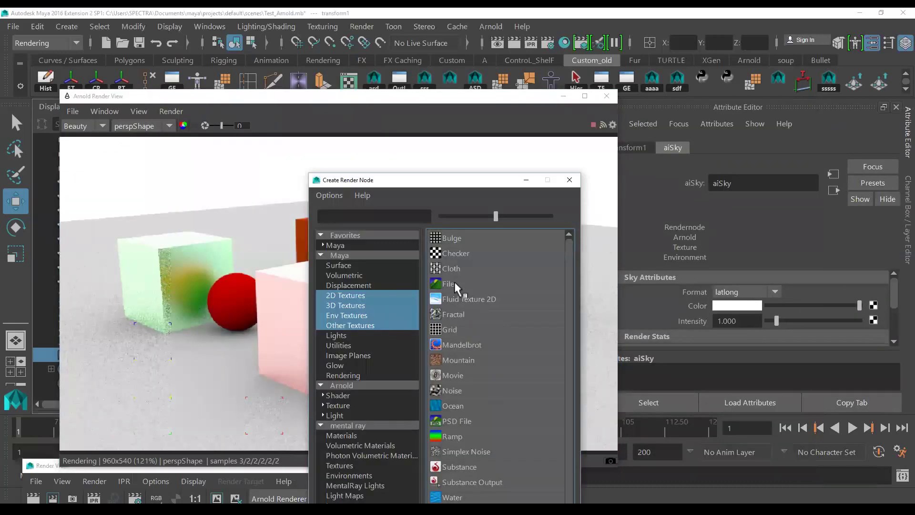
Feed the aiSky colour with a File texture loading 135 (1).jpg from sourceimages
click(453, 283)
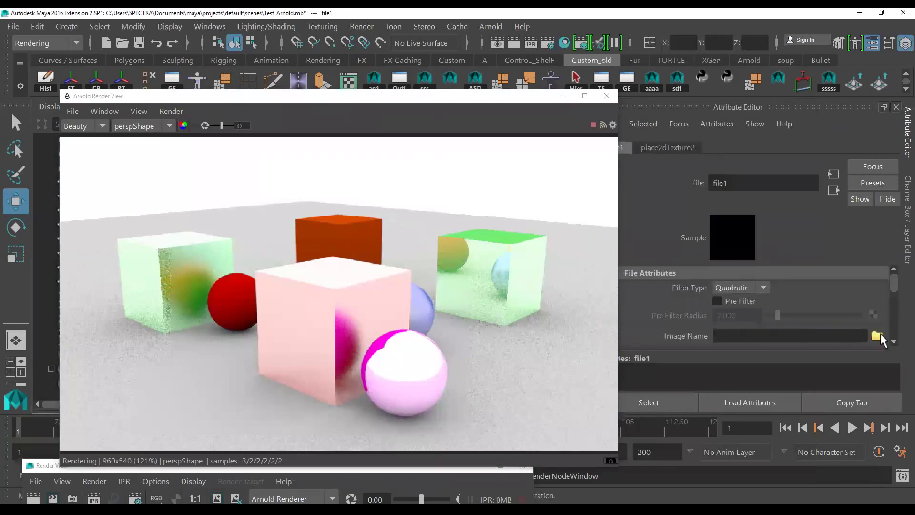
click(877, 336)
click(257, 200)
click(257, 221)
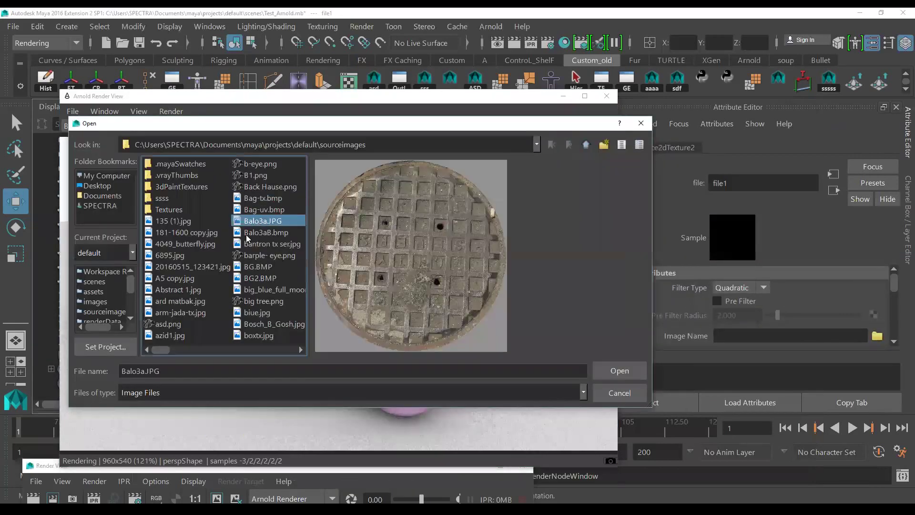
scroll(166, 222, down, 1)
click(171, 233)
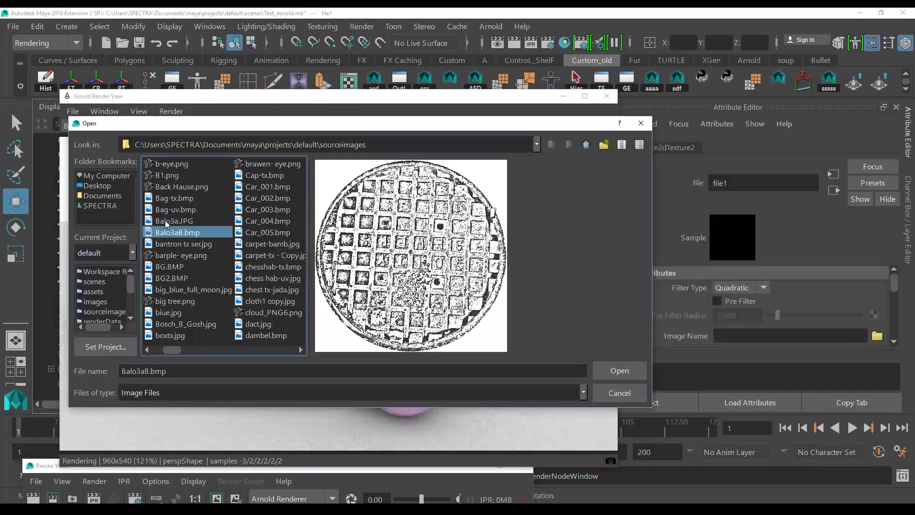
click(168, 203)
scroll(171, 352, up, 1)
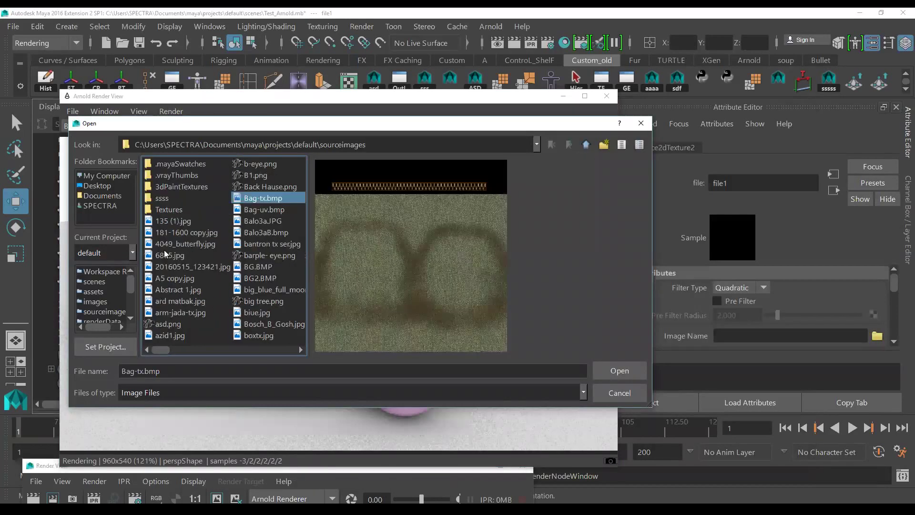
click(167, 222)
click(624, 371)
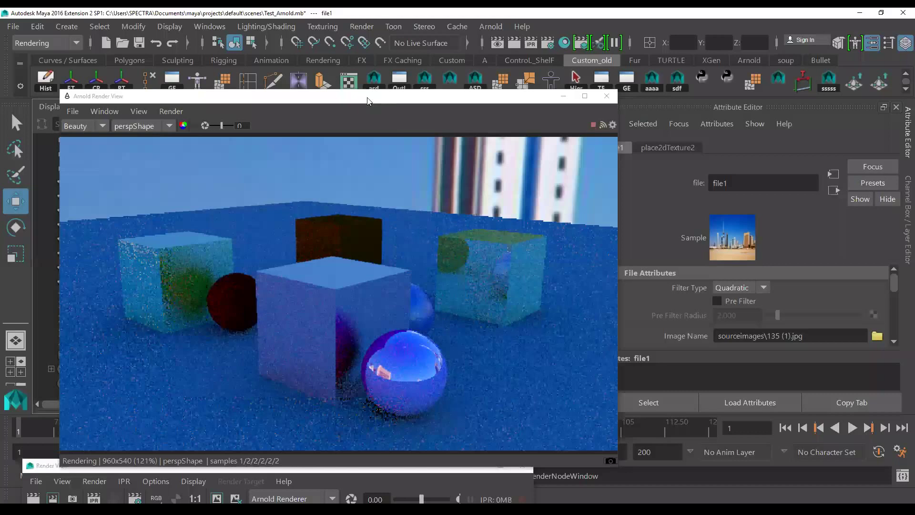
Select transform1, raise the aiSky intensity to about 2.850, and expand Render Stats
drag(334, 96, 418, 66)
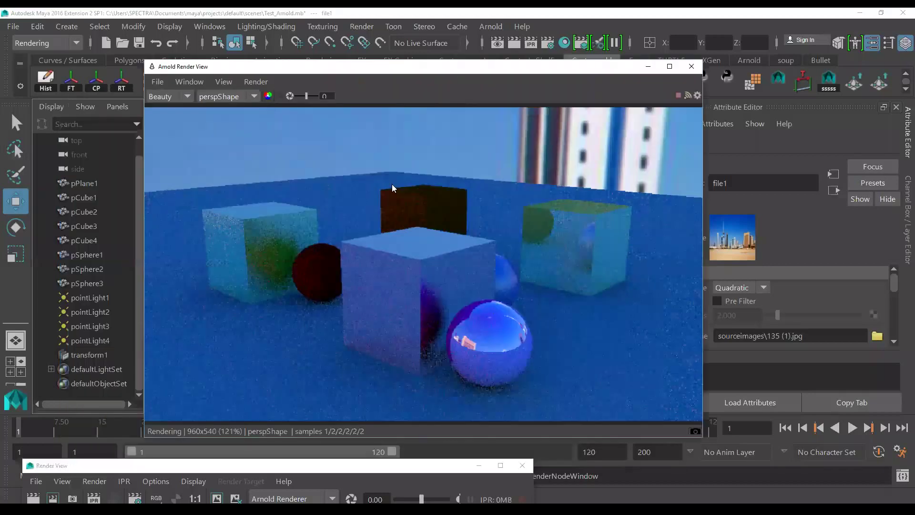
click(89, 354)
click(467, 66)
drag(429, 66, 308, 60)
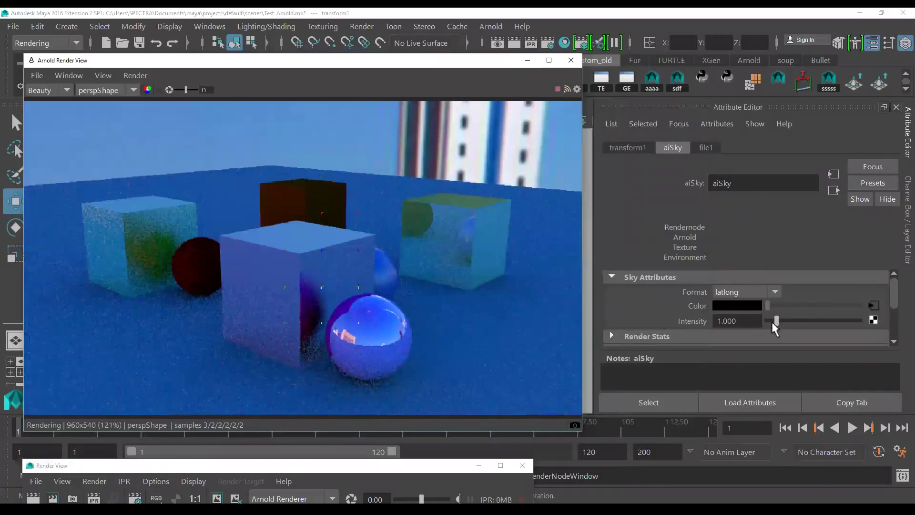
drag(777, 320, 803, 323)
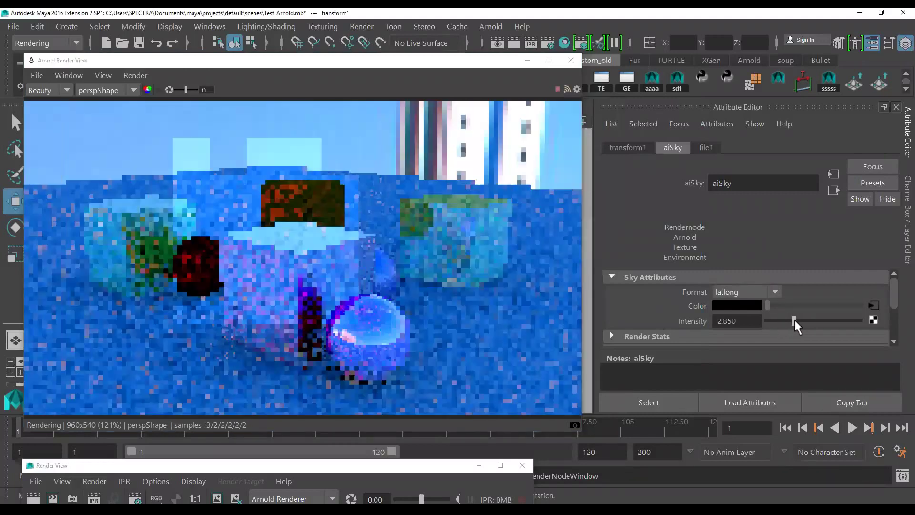
scroll(802, 319, down, 2)
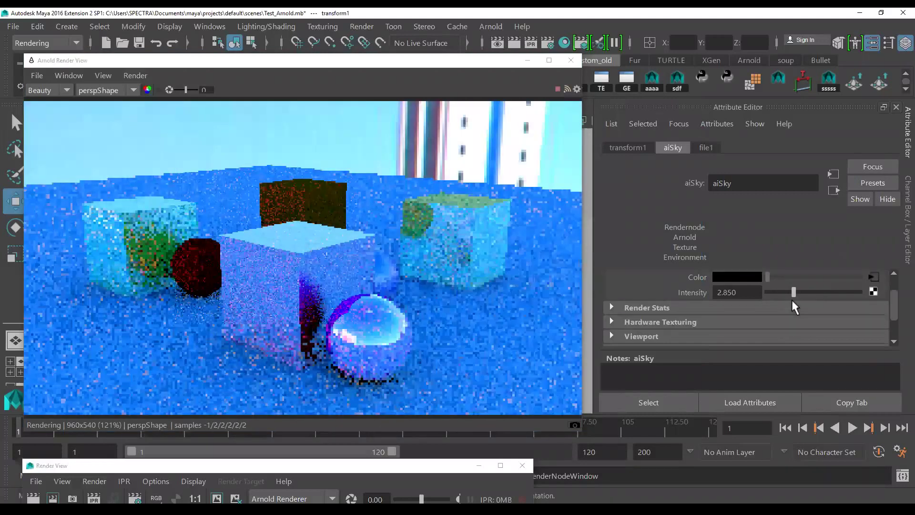
scroll(791, 298, down, 2)
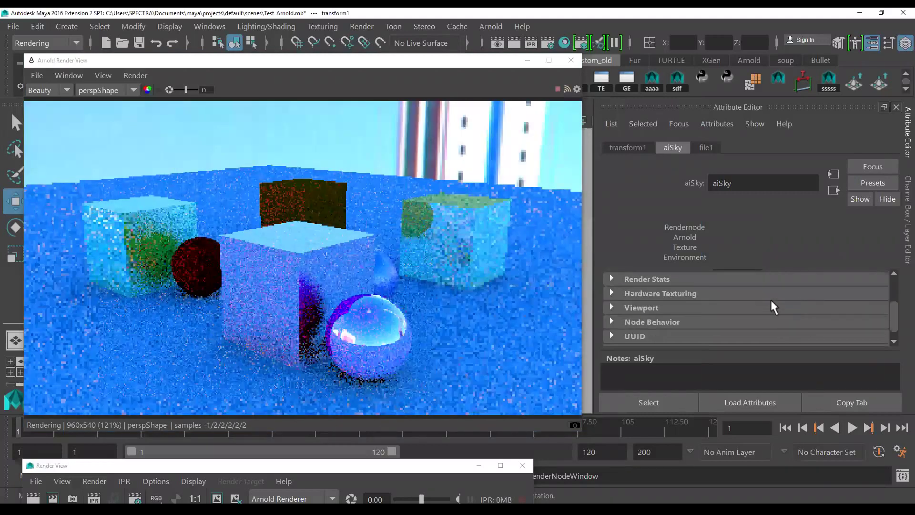
click(648, 280)
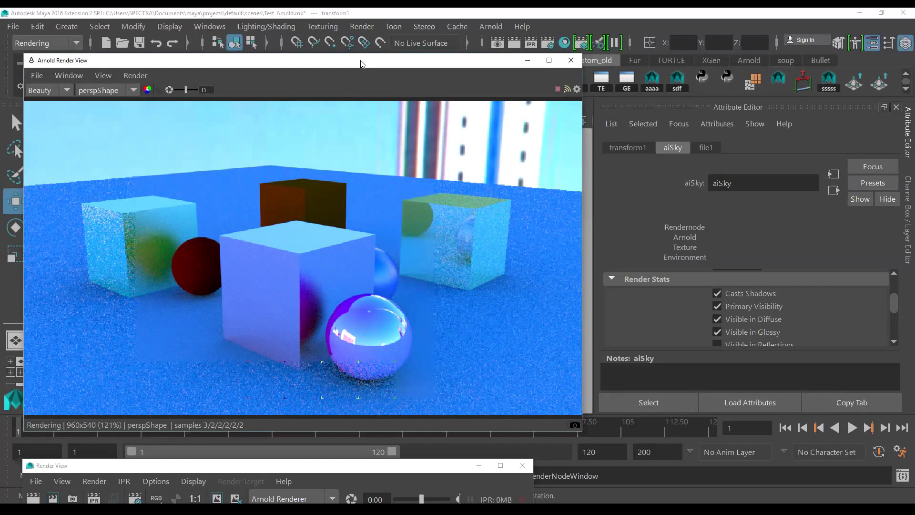
drag(361, 64, 440, 64)
click(88, 339)
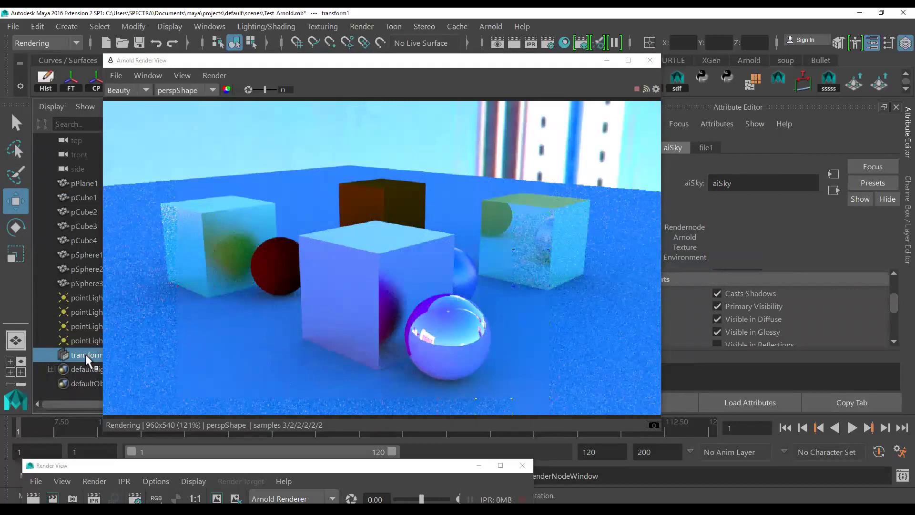
Delete the sky (transform1) and create a directional light from the hotbox
key(Delete)
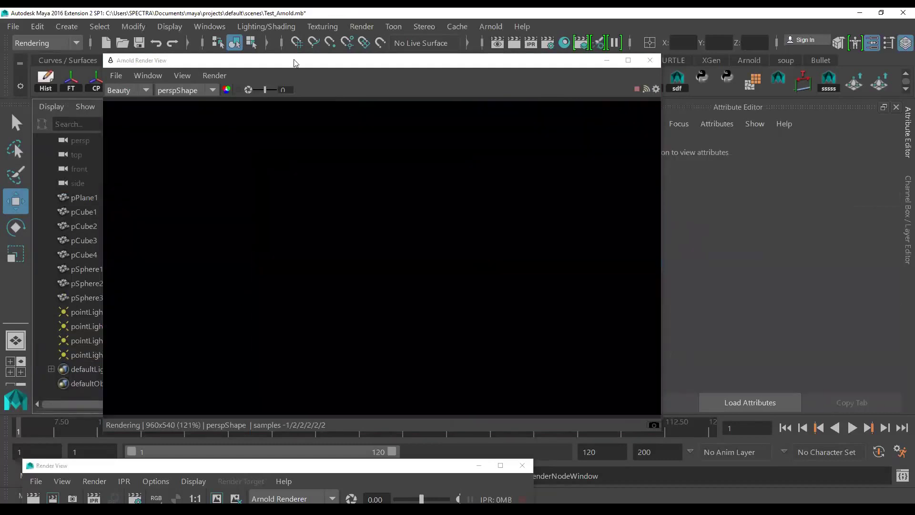
drag(295, 63, 626, 116)
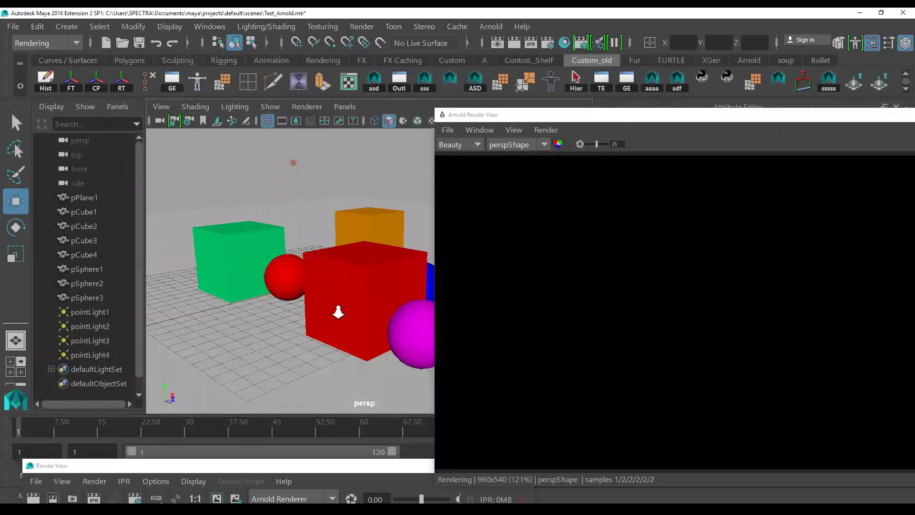
key(space)
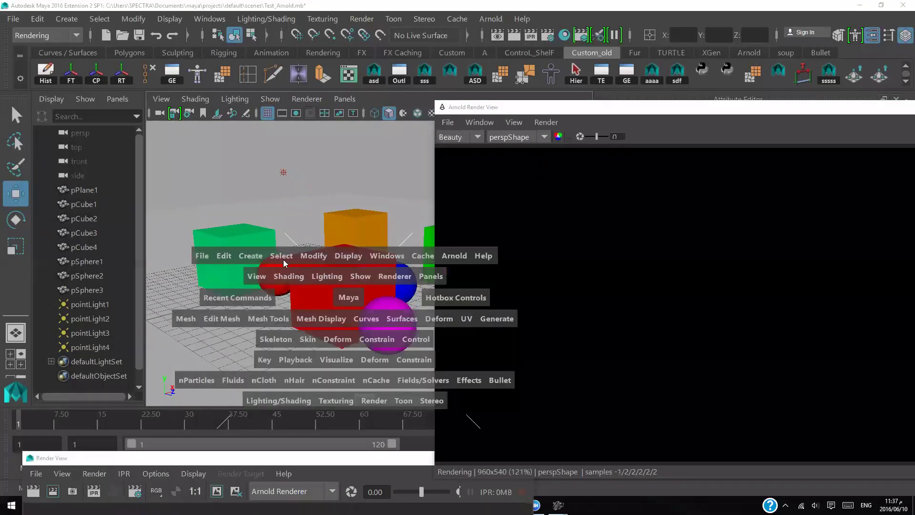
drag(282, 259, 385, 246)
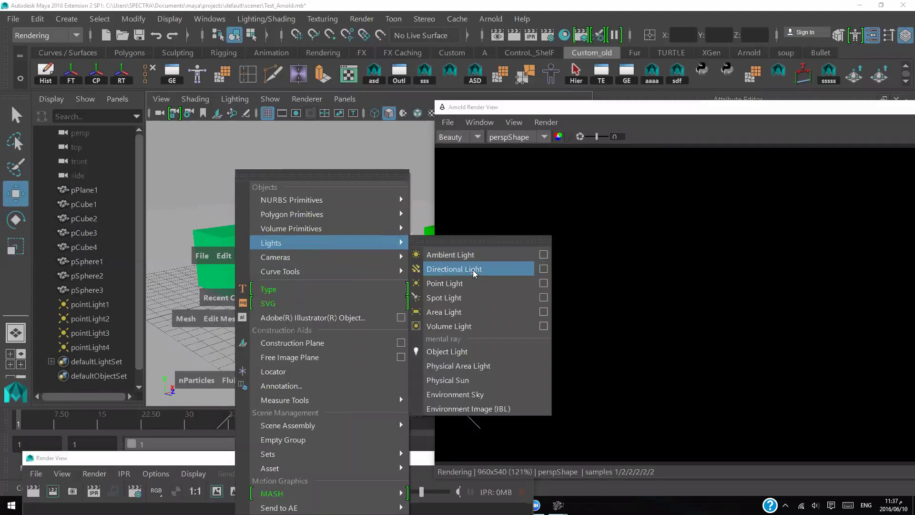
click(475, 270)
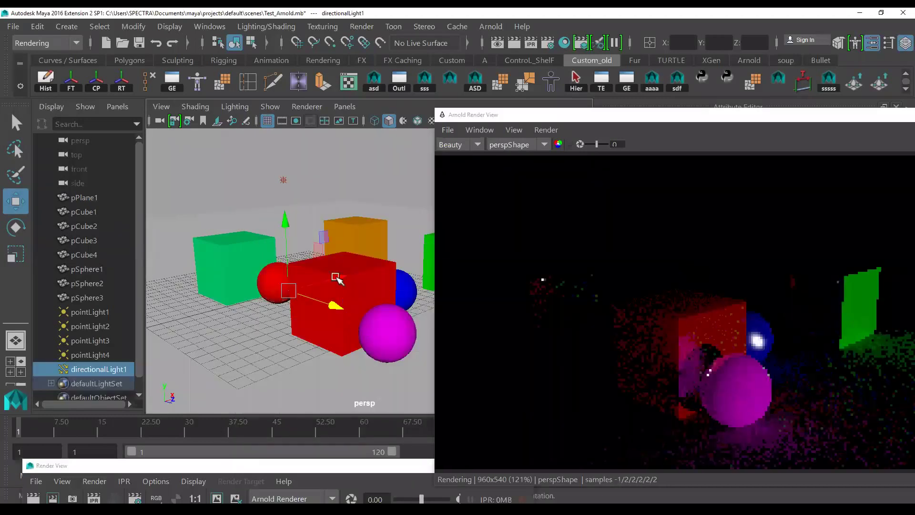
Raise the directional light above the objects and tilt it to angle its shadows
drag(286, 226, 283, 180)
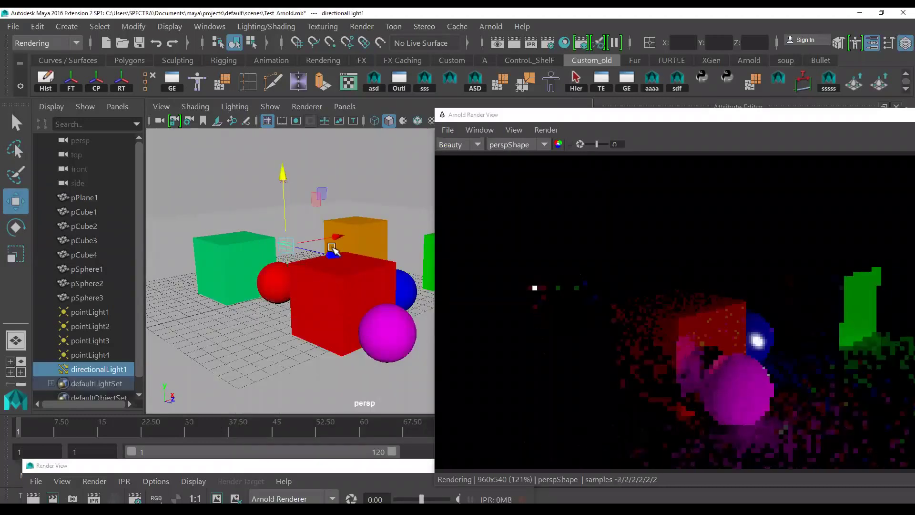
key(r)
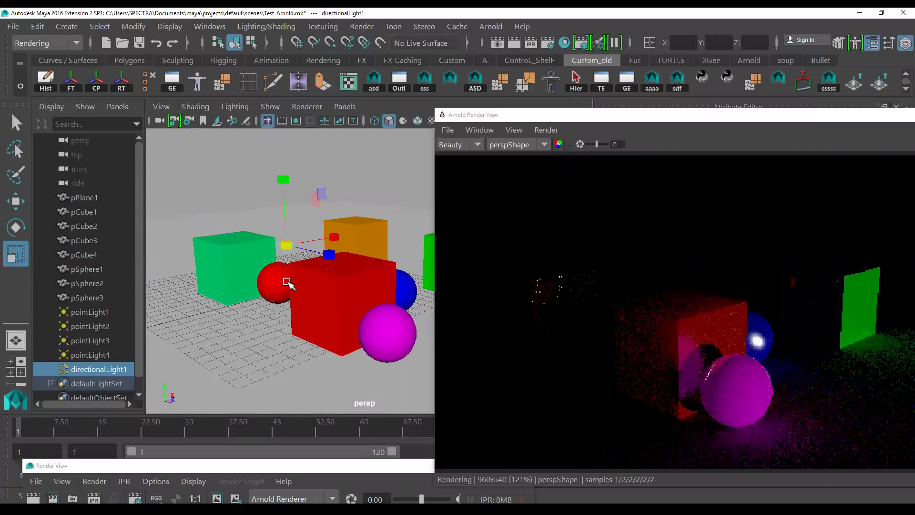
key(e)
mouse_move(276, 234)
mouse_down()
mouse_move(272, 266)
mouse_move(279, 246)
mouse_move(333, 286)
mouse_up()
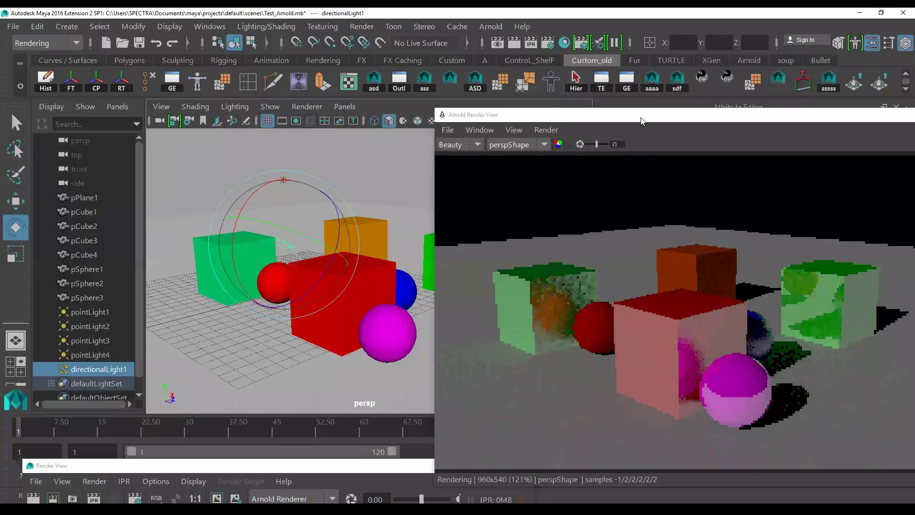
drag(641, 121, 290, 72)
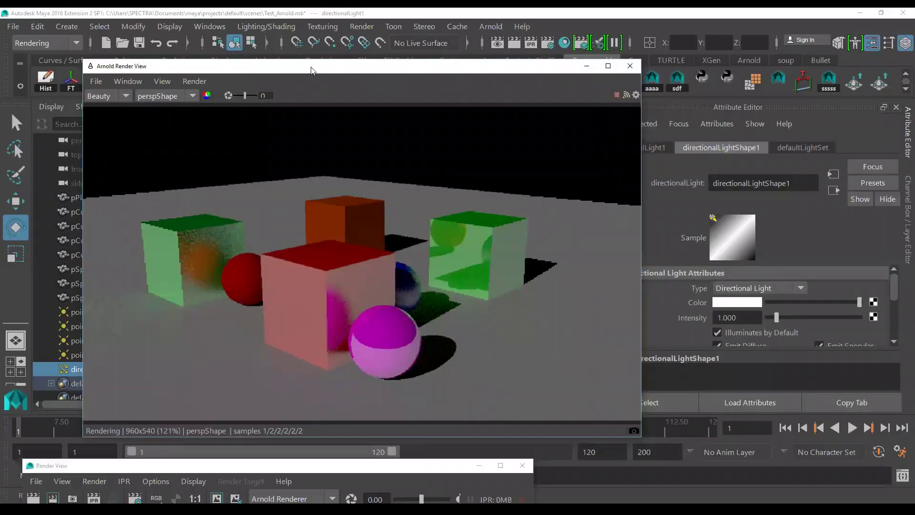
drag(429, 65, 692, 109)
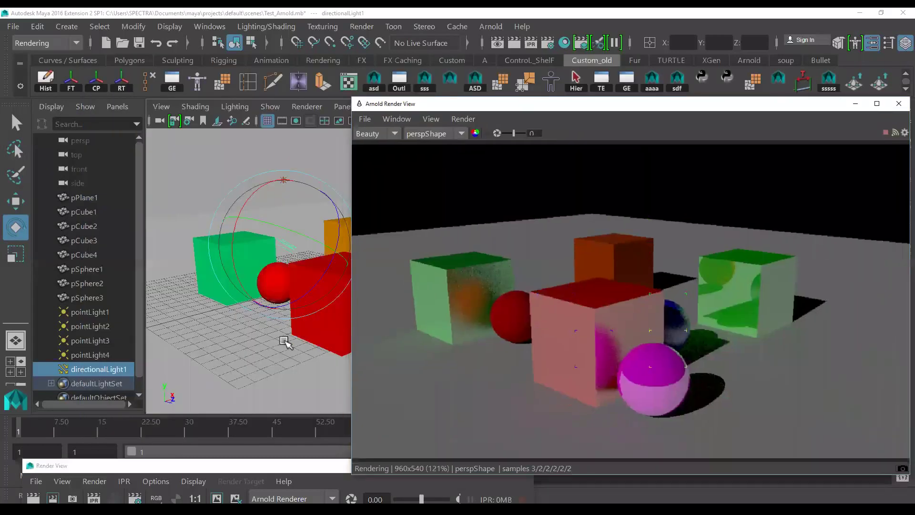
Replace the directional light with a point light raised above the objects and shifted along X
key(Delete)
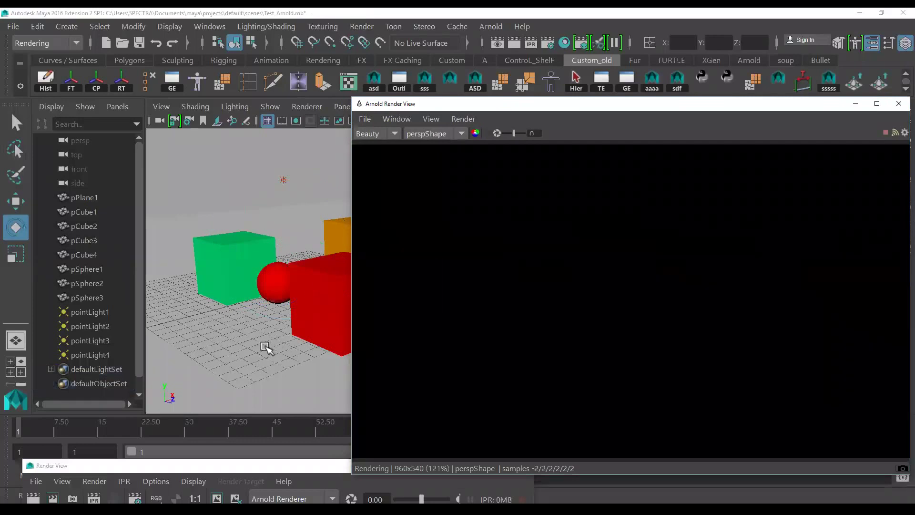
key(space)
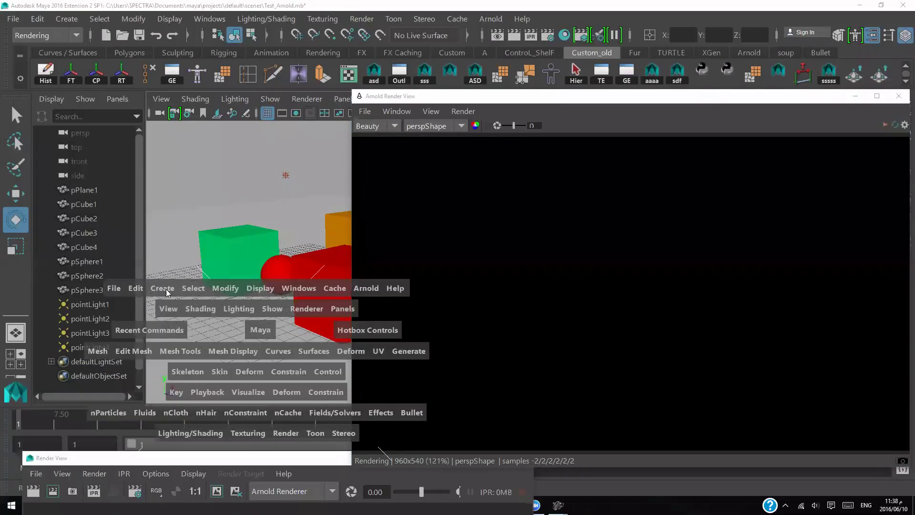
click(166, 290)
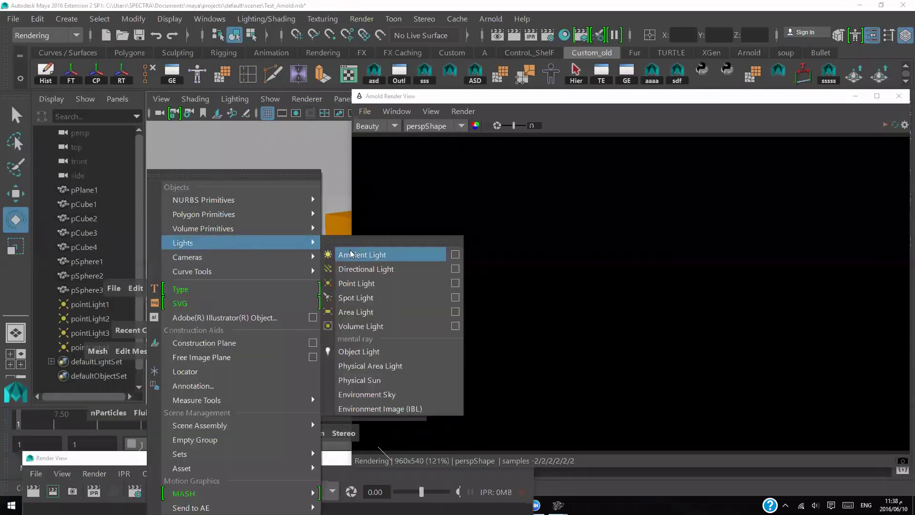
click(372, 285)
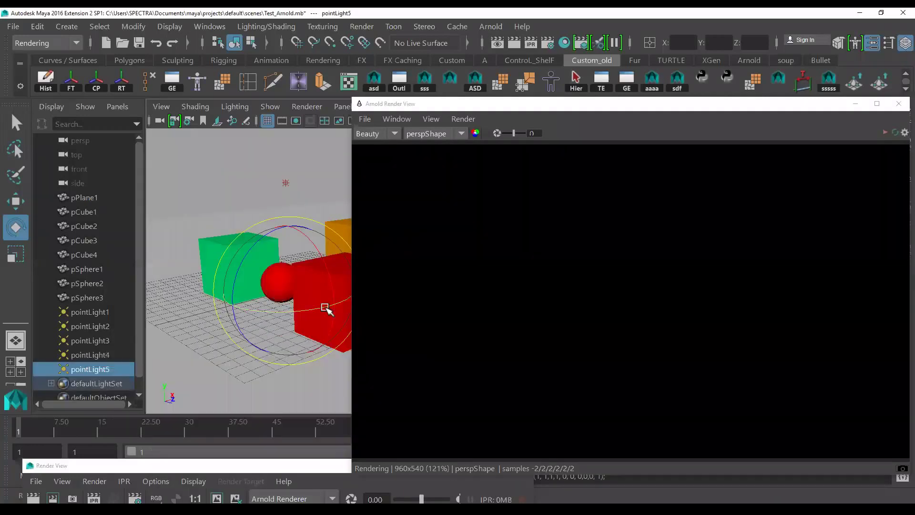
key(w)
middle_drag(287, 177, 288, 48)
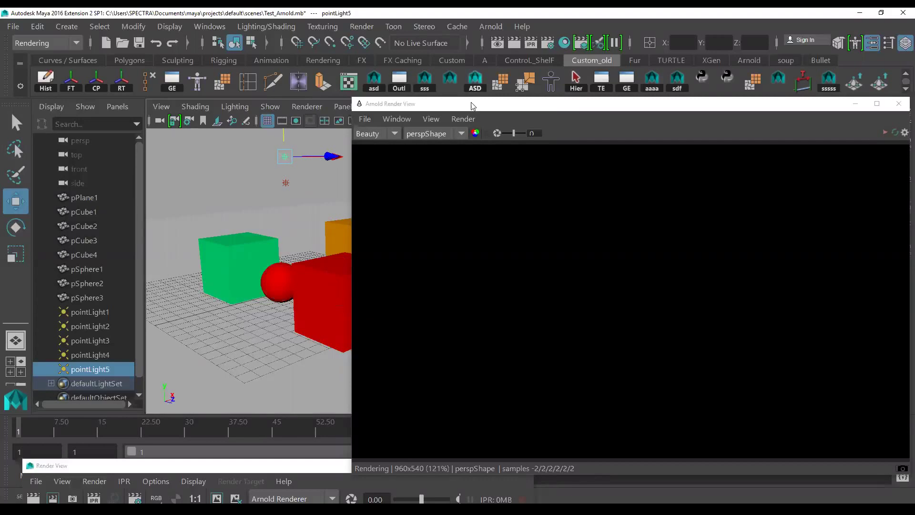
alt+drag(171, 342, 227, 269)
drag(288, 154, 338, 155)
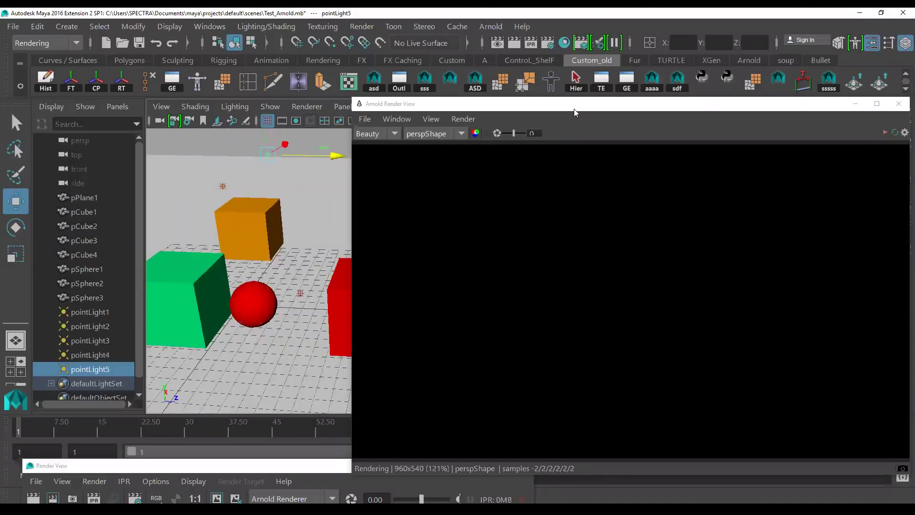
Close and reopen the Arnold Render View
drag(574, 108, 399, 107)
click(725, 104)
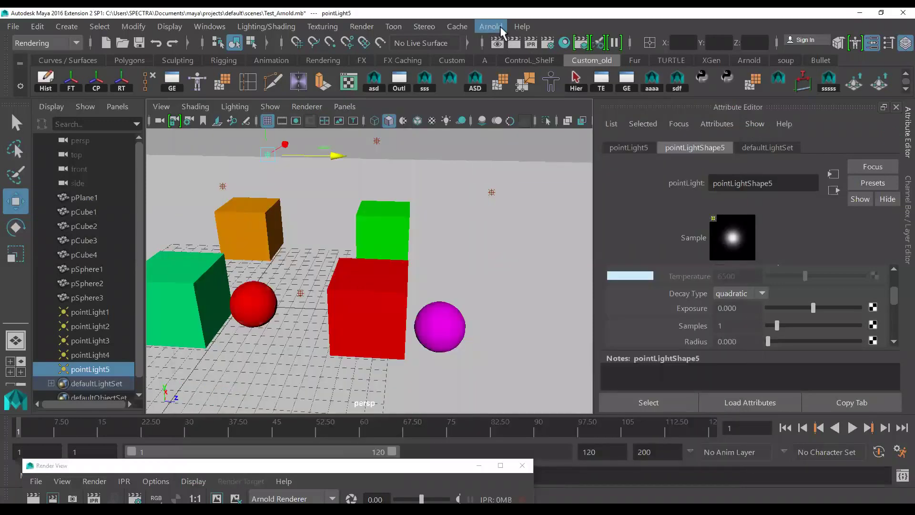
click(499, 26)
click(511, 54)
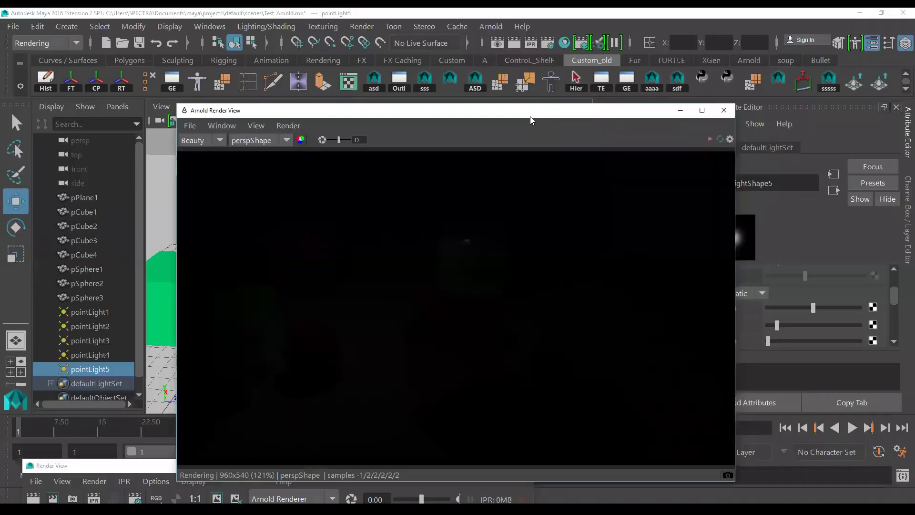
drag(514, 118, 249, 138)
scroll(667, 317, down, 2)
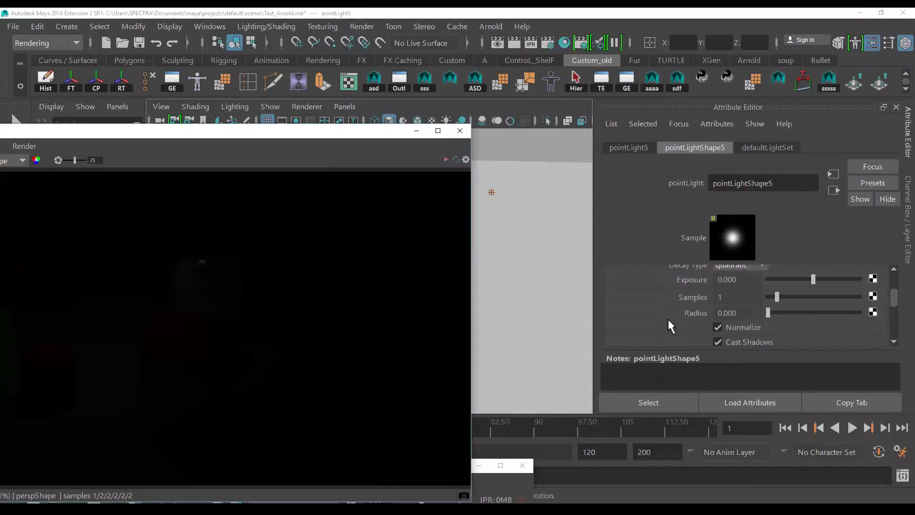
Raise pointLight5's Arnold exposure to about 2.1 and intensity to 3.420; dock render view right
drag(818, 282, 828, 282)
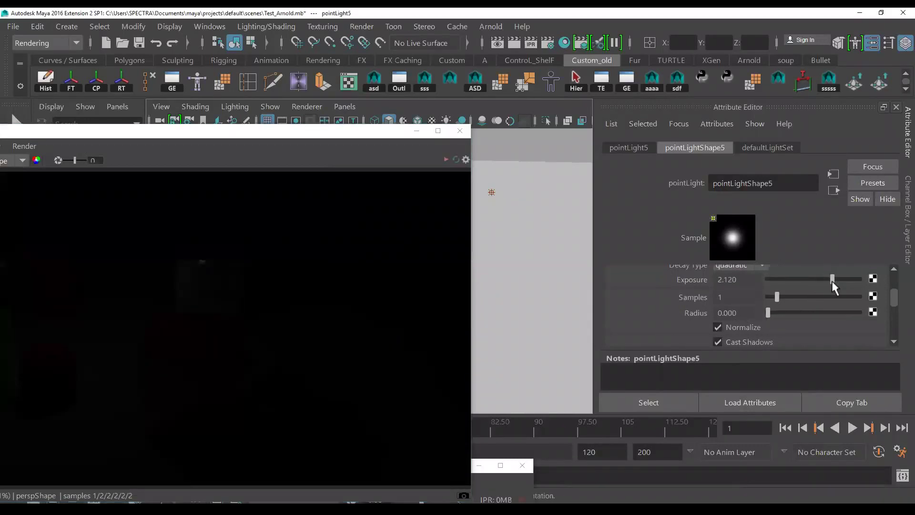
scroll(800, 306, up, 3)
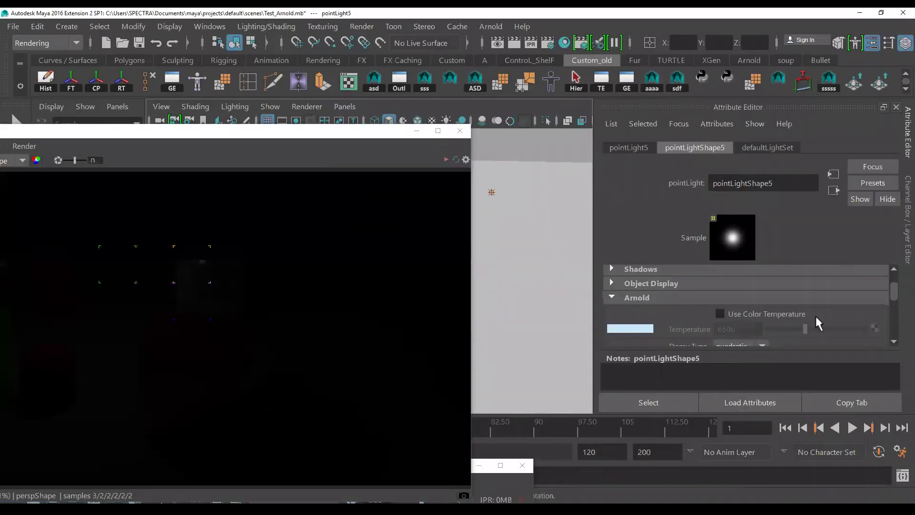
scroll(815, 315, up, 5)
drag(795, 286, 798, 287)
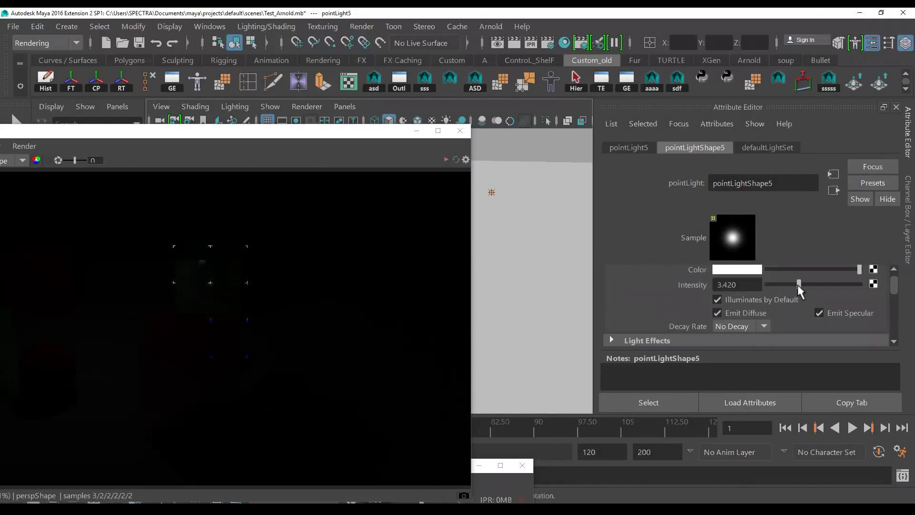
scroll(715, 301, down, 2)
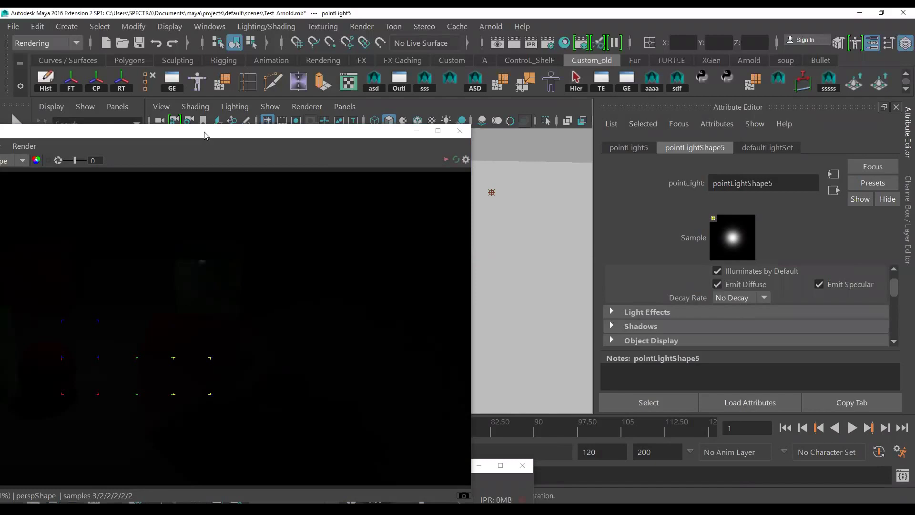
drag(205, 135, 649, 106)
mouse_move(282, 321)
alt+mouse_down()
mouse_move(277, 312)
mouse_move(300, 327)
alt+mouse_up()
Create a spot light and raise it above the orange cube
key(space)
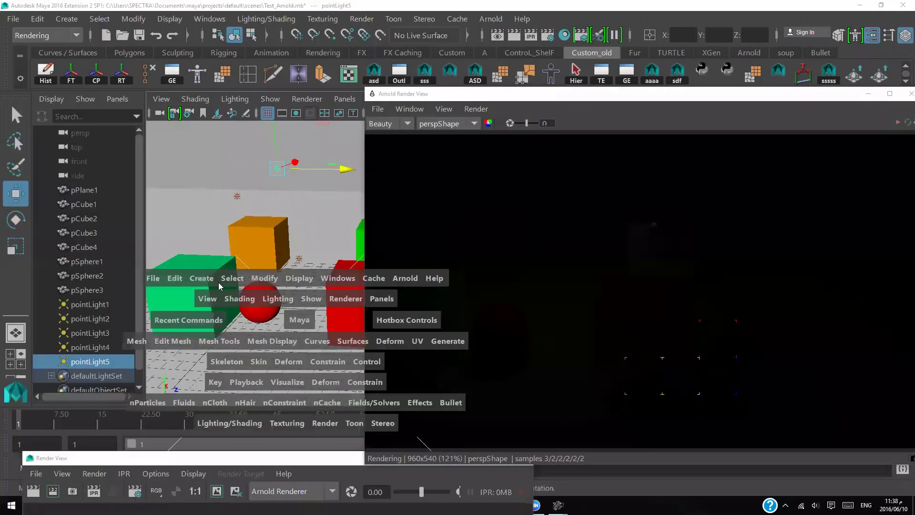
click(206, 285)
mouse_move(222, 242)
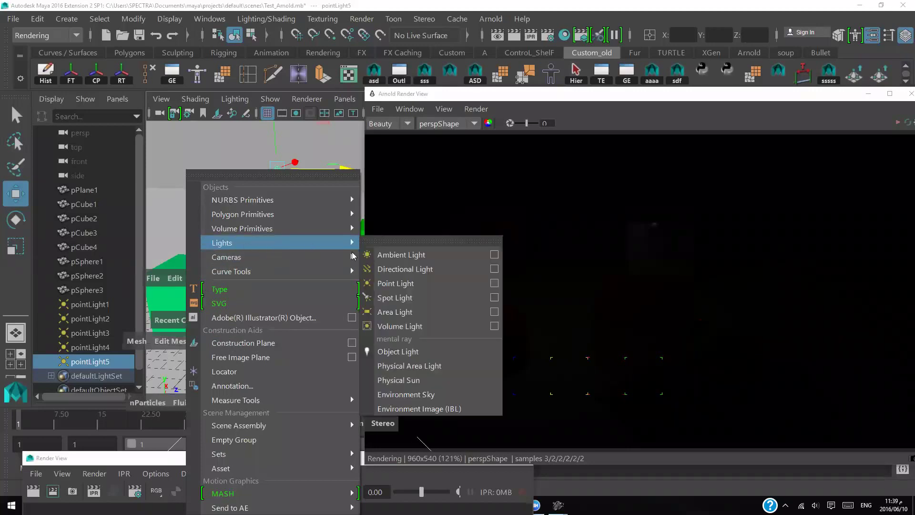
click(386, 299)
drag(244, 291, 231, 164)
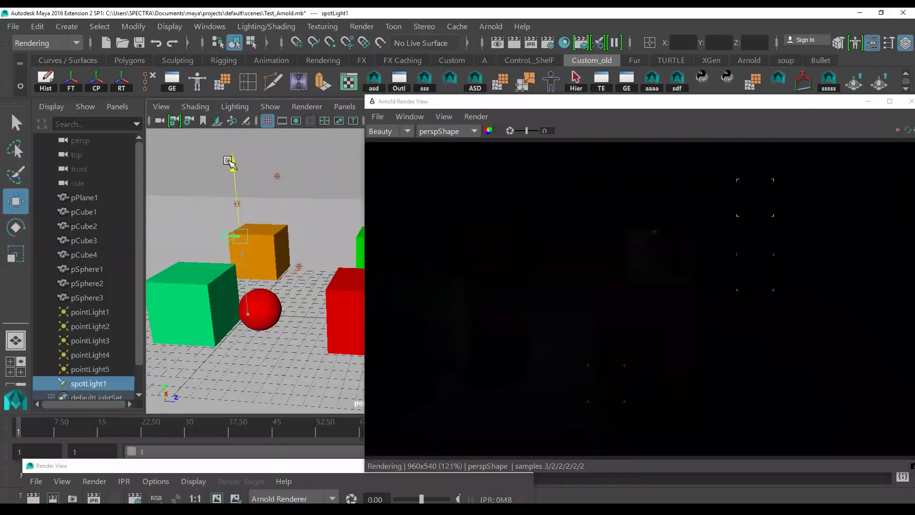
key(t)
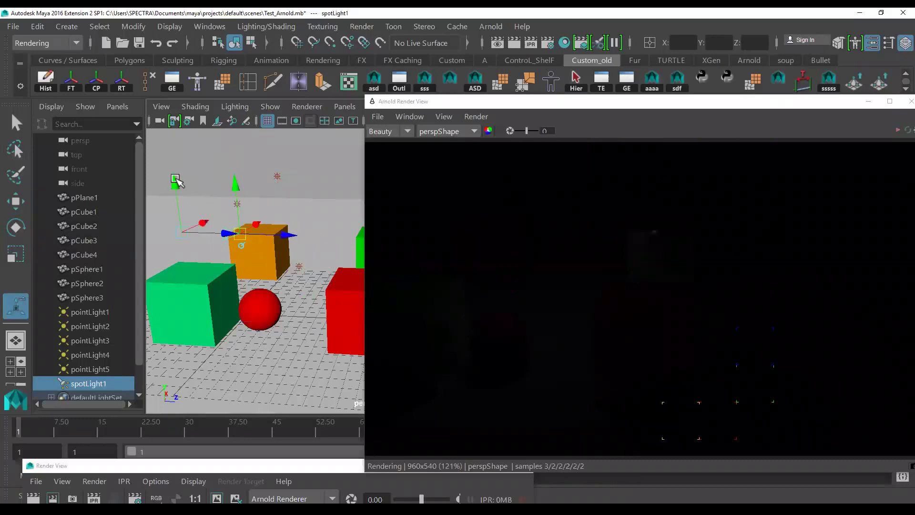
scroll(248, 289, down, 3)
mouse_move(260, 323)
alt+mouse_down()
mouse_move(235, 324)
mouse_move(337, 312)
mouse_move(293, 352)
mouse_move(317, 322)
mouse_move(310, 278)
alt+mouse_up()
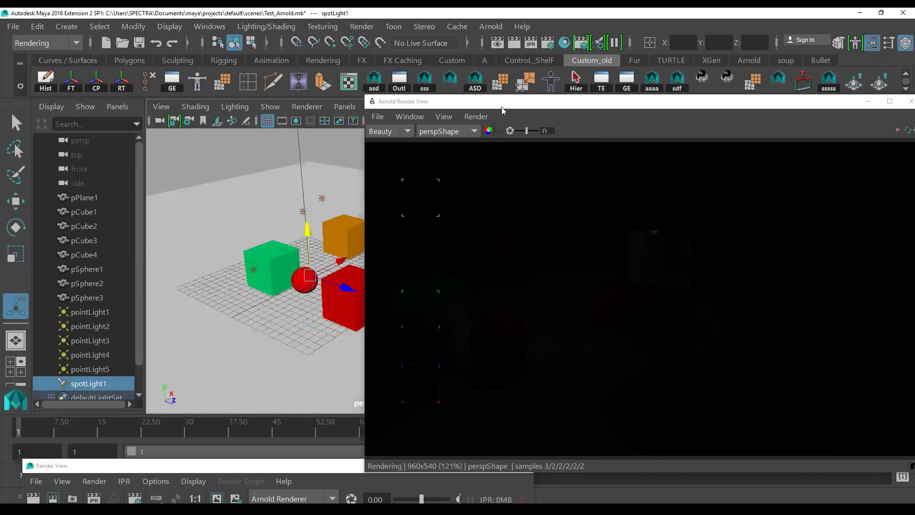
Set the spotlight's Arnold exposure to 2.906
key(ctrl+a)
scroll(658, 320, down, 3)
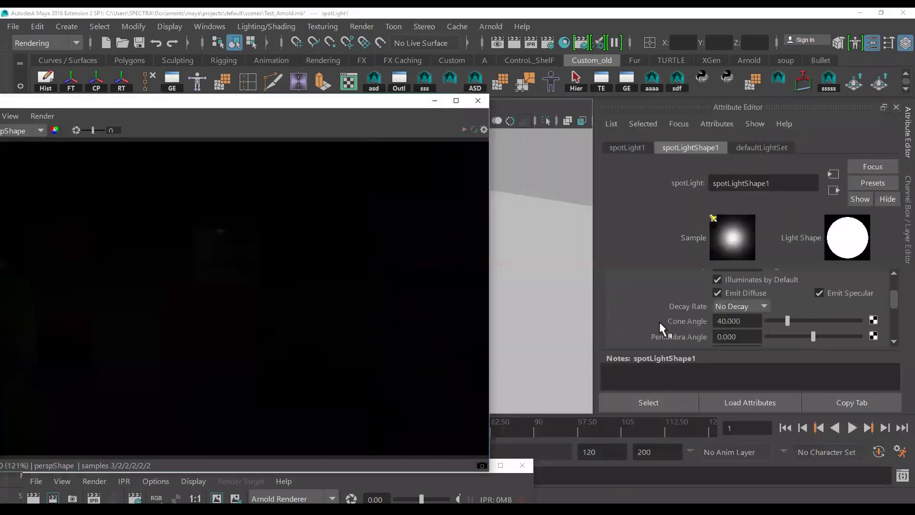
scroll(659, 320, down, 2)
scroll(658, 324, down, 2)
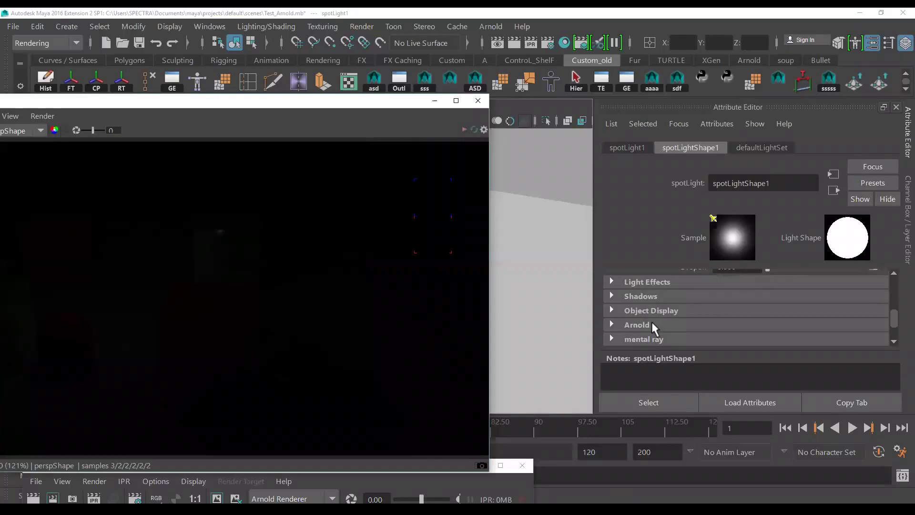
click(637, 325)
scroll(651, 322, down, 2)
scroll(651, 321, down, 2)
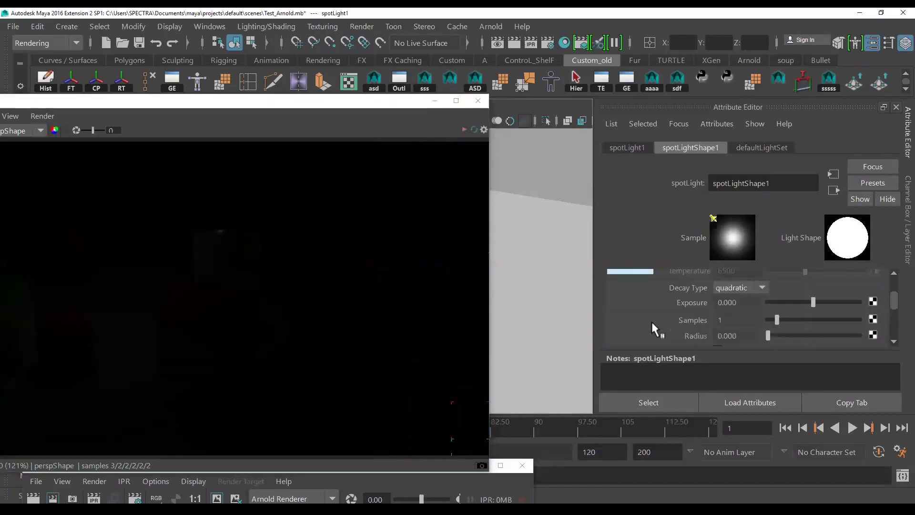
drag(831, 300, 839, 302)
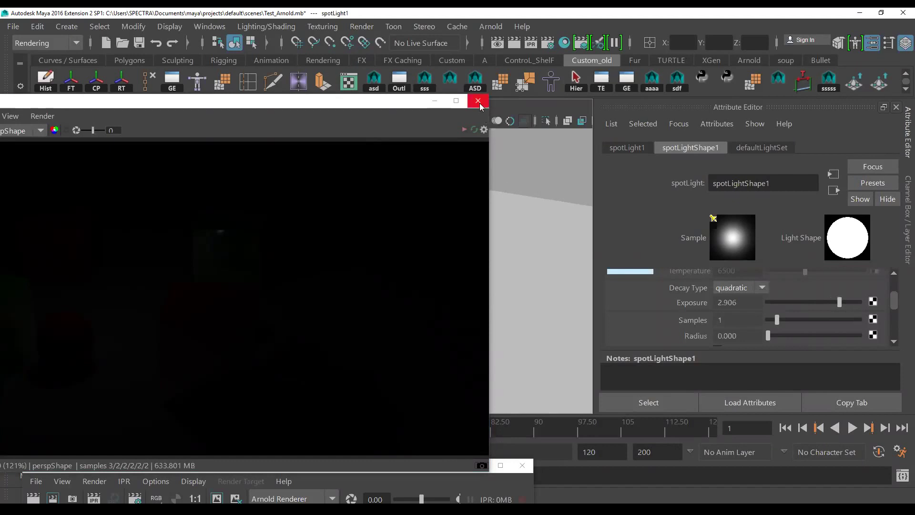
Reopen the Arnold Render View and delete pointLight1 through pointLight4
click(478, 101)
click(490, 27)
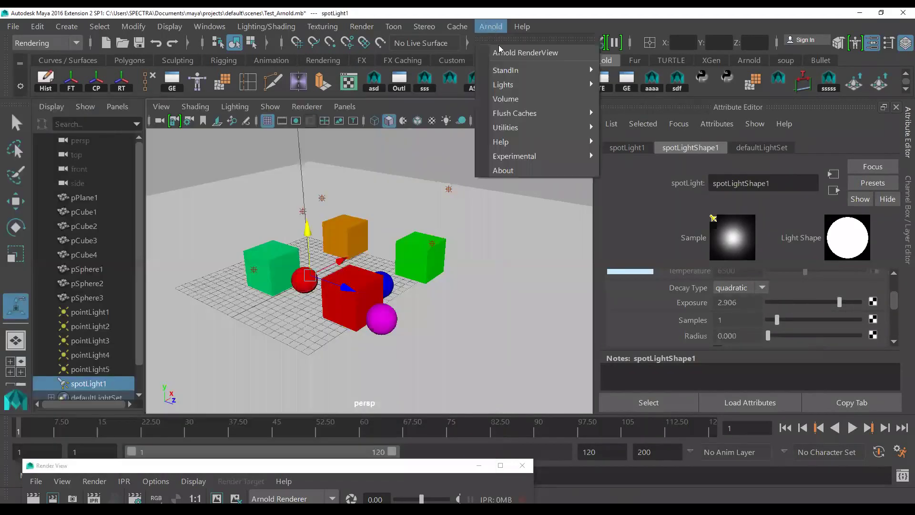
click(519, 52)
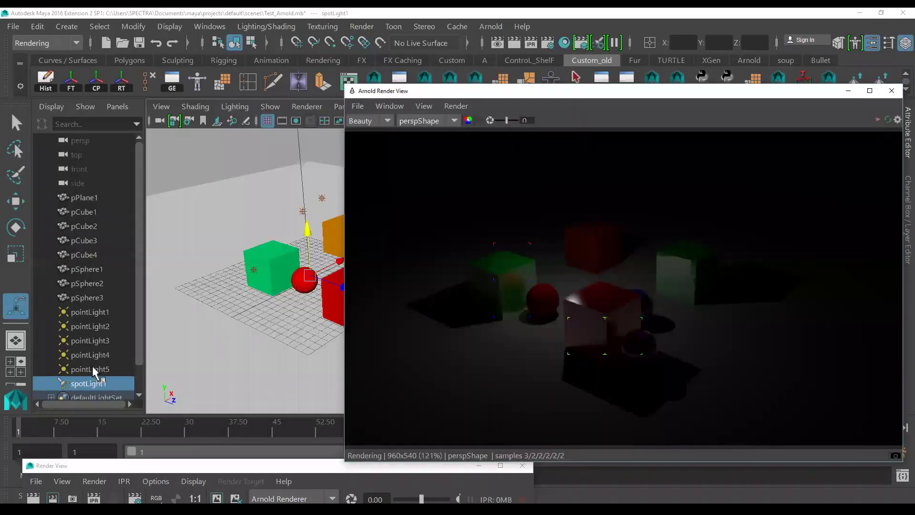
drag(91, 355, 88, 309)
key(Delete)
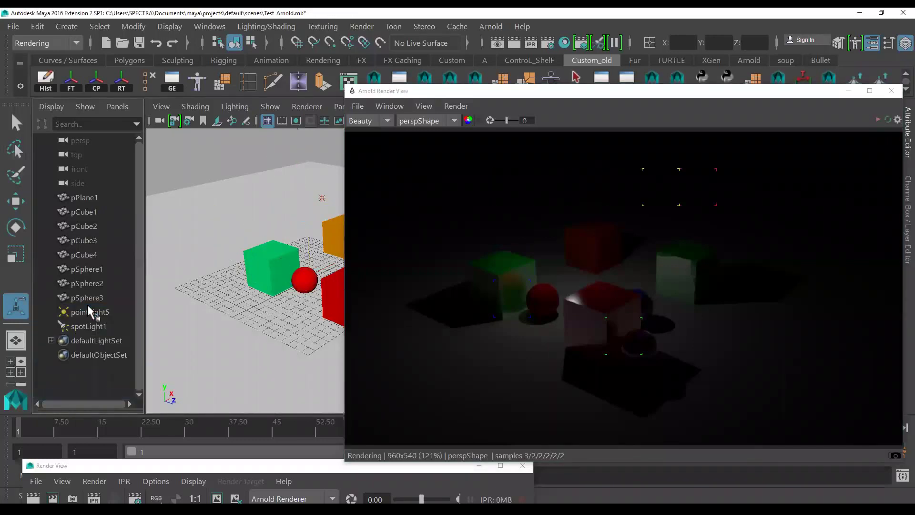
Turn spotLight1's intensity down to 0
click(86, 312)
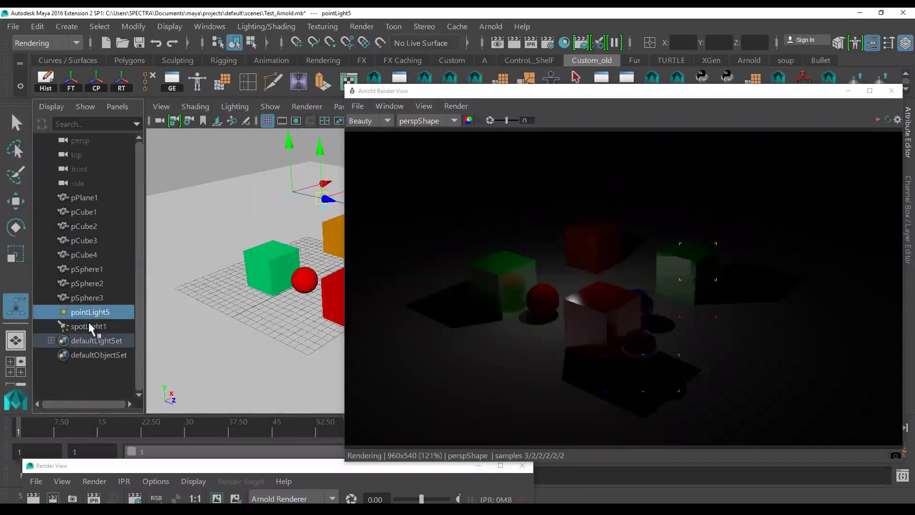
drag(545, 97, 264, 79)
key(ctrl+a)
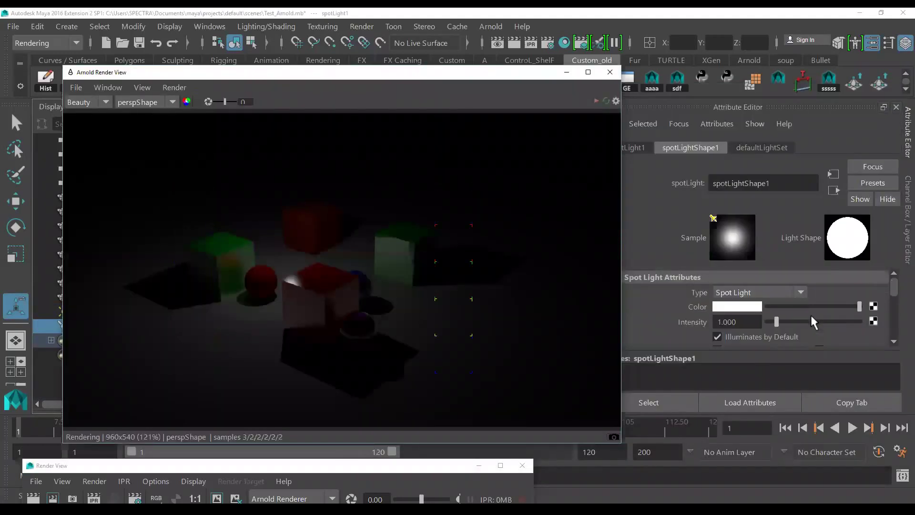
drag(776, 321, 742, 324)
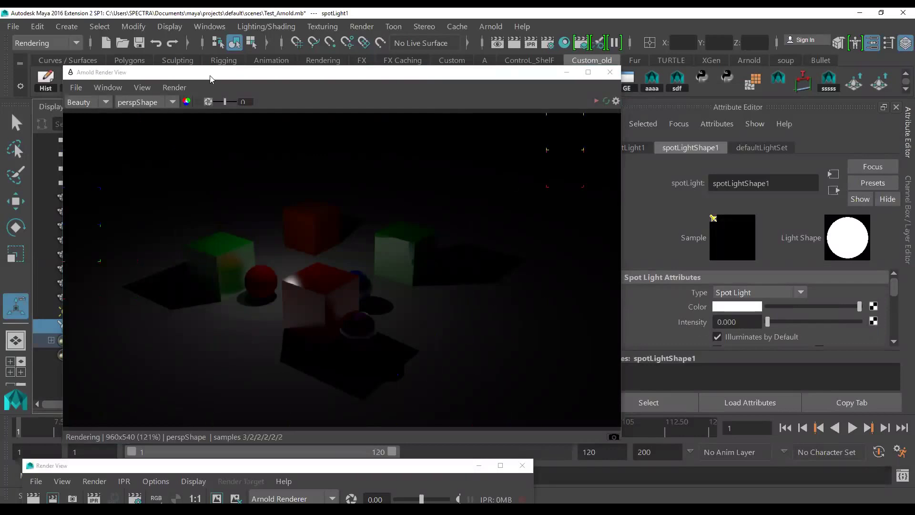
Delete spotLight1 from the Outliner and close the Arnold Render View
drag(340, 72, 496, 71)
click(90, 312)
click(91, 325)
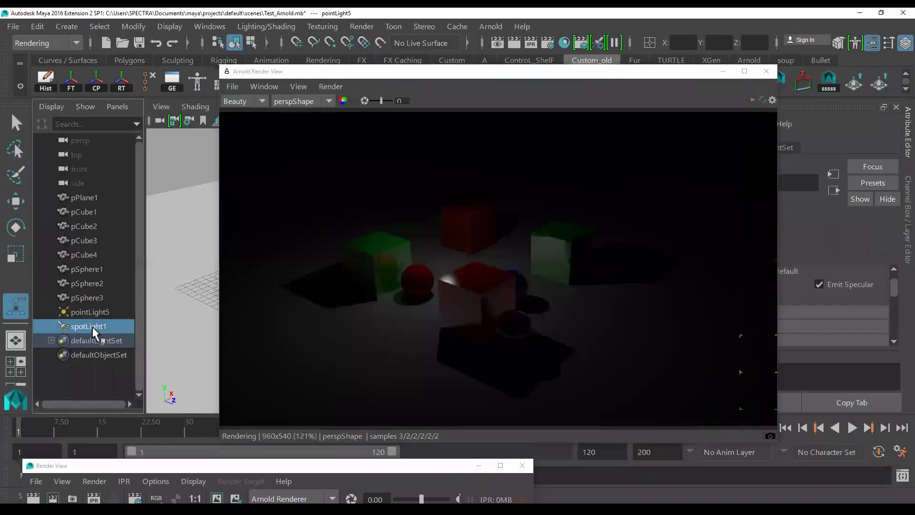
key(Delete)
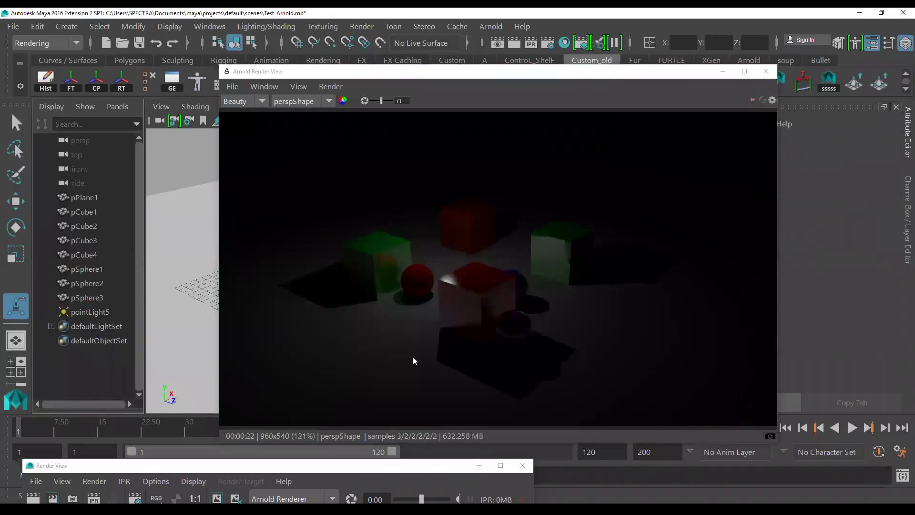
click(493, 311)
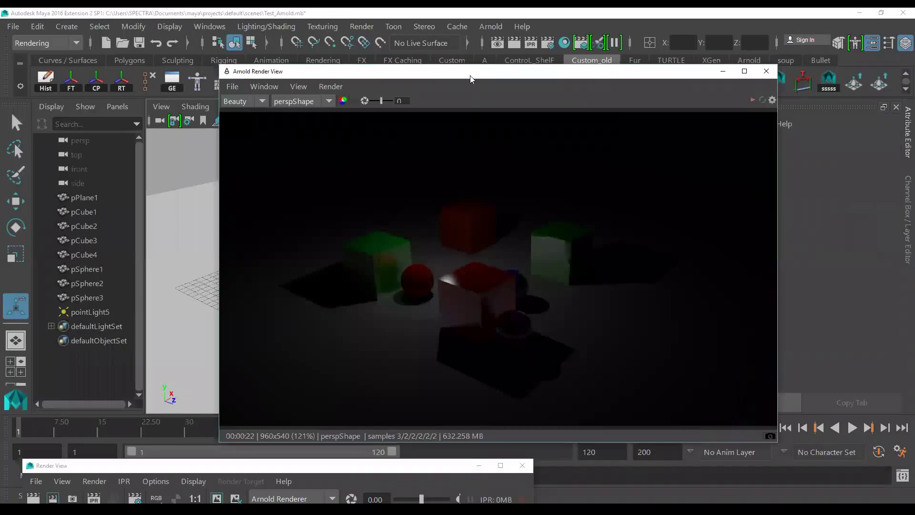
drag(471, 79, 390, 150)
click(688, 139)
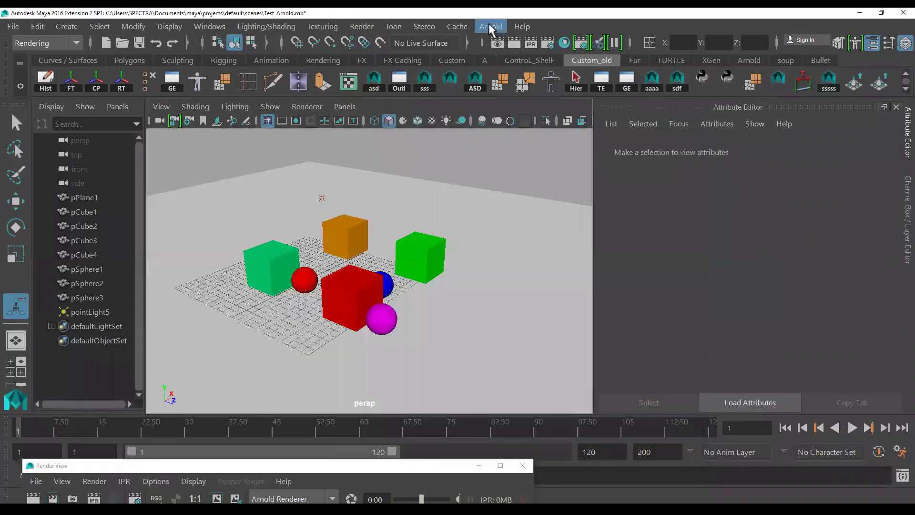
Open the Arnold Render View and move it aside
click(491, 30)
click(522, 53)
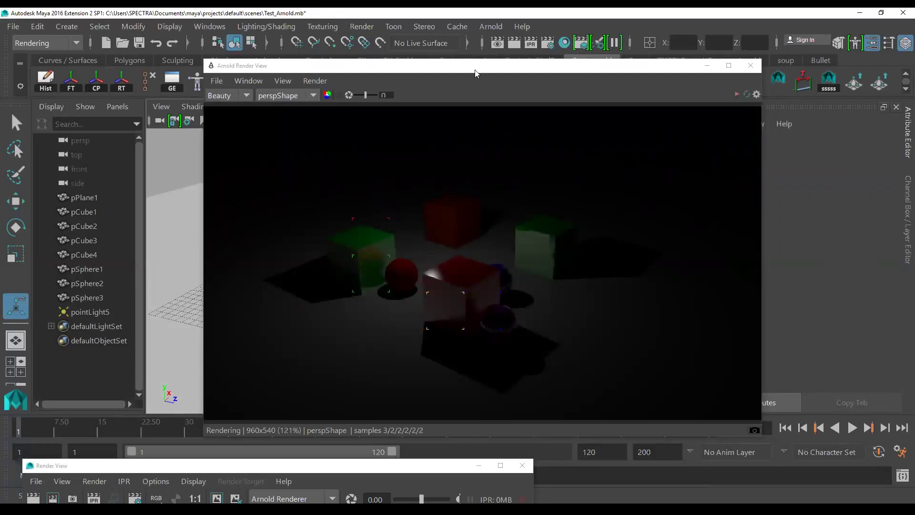
click(249, 81)
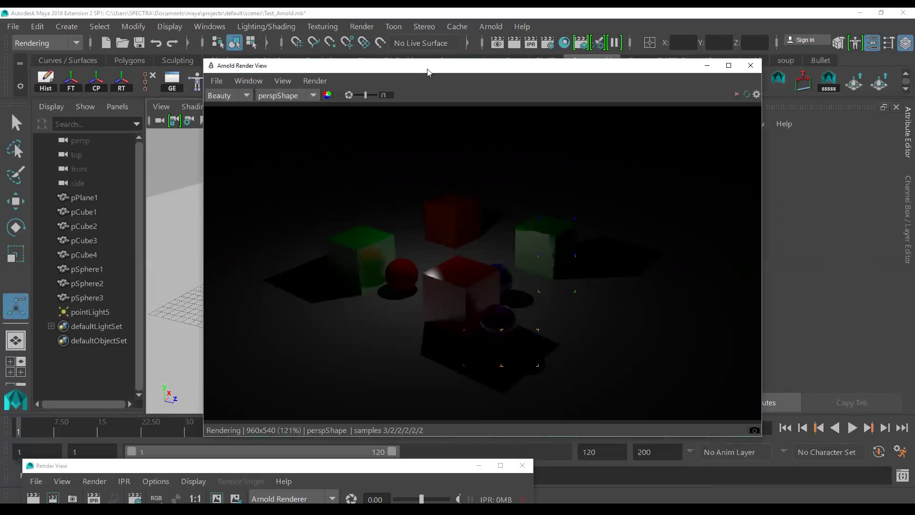
drag(428, 72, 262, 64)
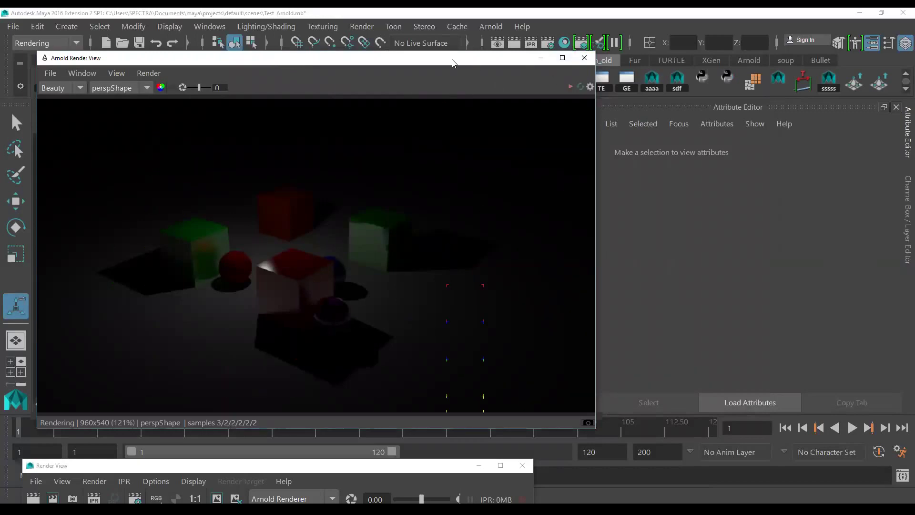
Delete pointLight5 and reopen the Arnold Render View to a black render
drag(454, 61, 632, 50)
click(102, 310)
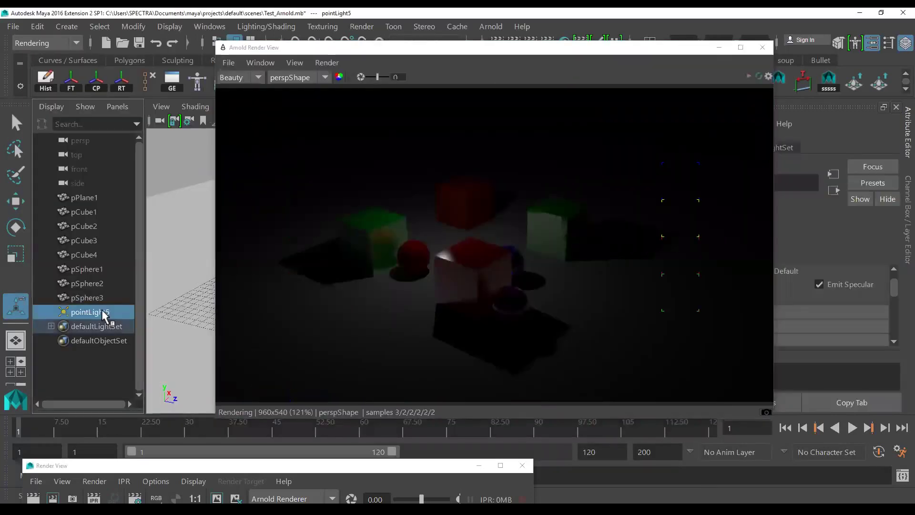
key(Delete)
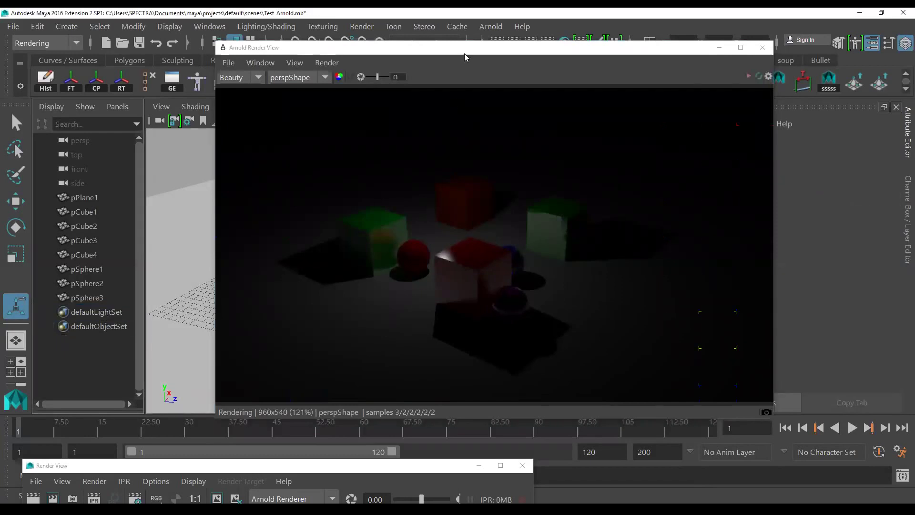
mouse_move(465, 53)
mouse_down()
mouse_move(385, 90)
mouse_move(317, 152)
mouse_up()
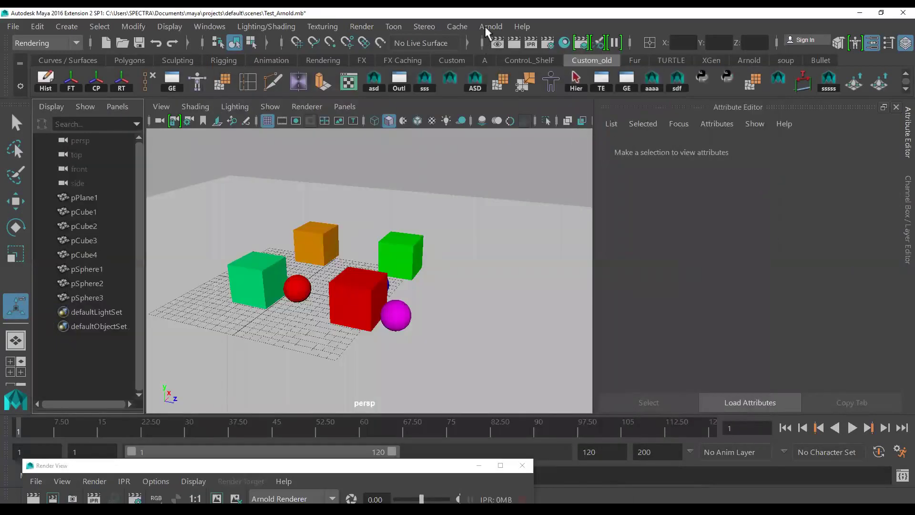
click(490, 26)
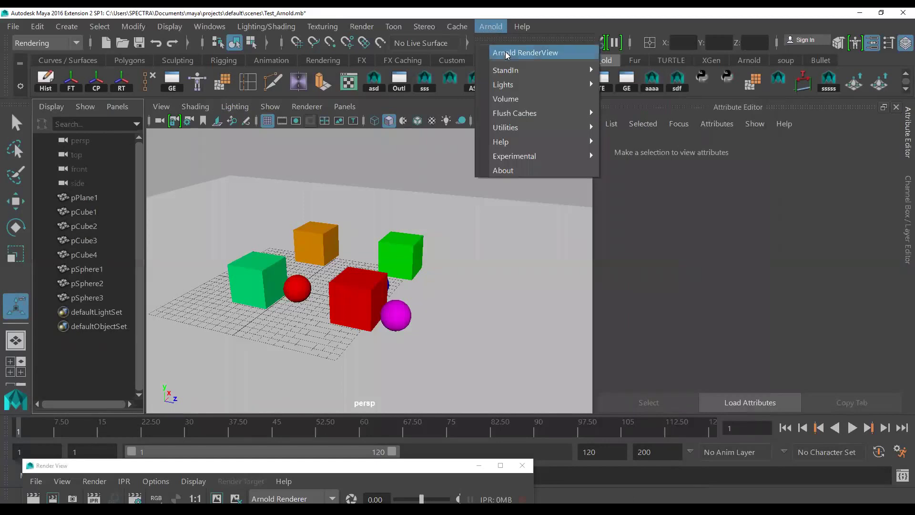
click(507, 52)
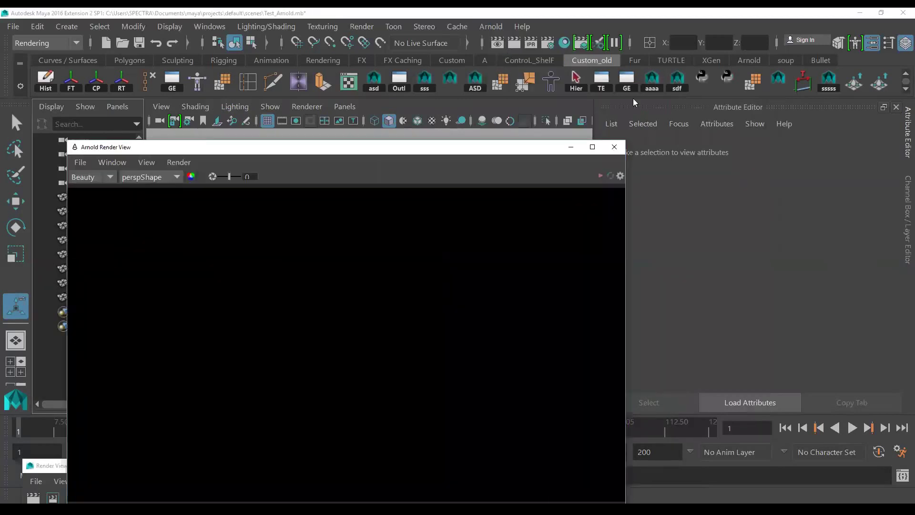
Create pointLight1, lift it above the cubes, shift it along Z, and show its attributes
key(space)
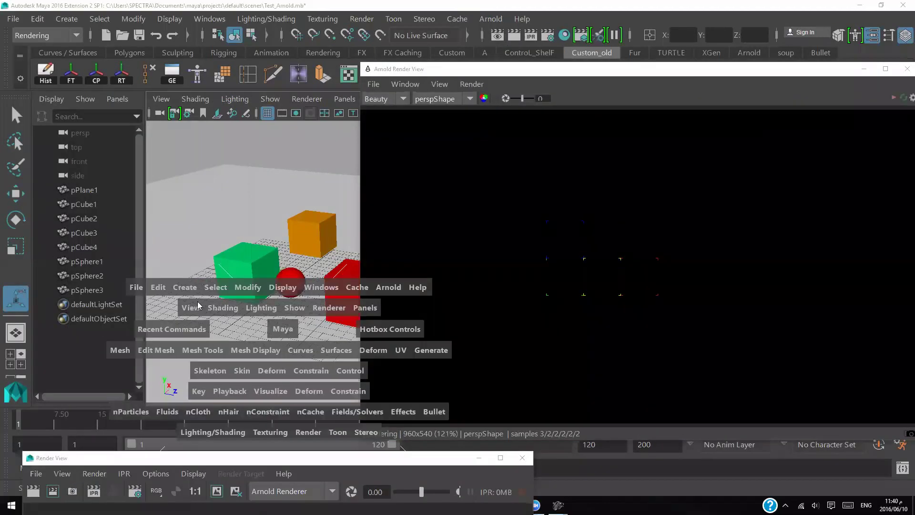
click(189, 292)
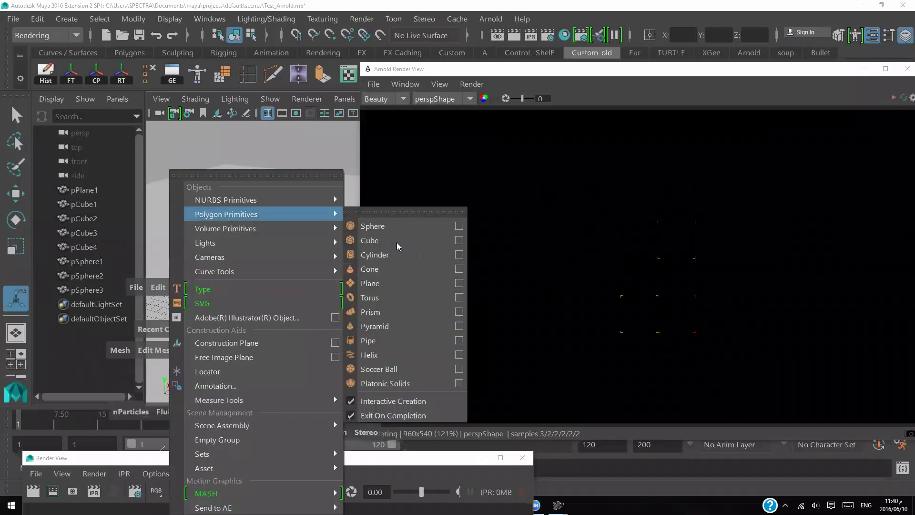
mouse_move(205, 243)
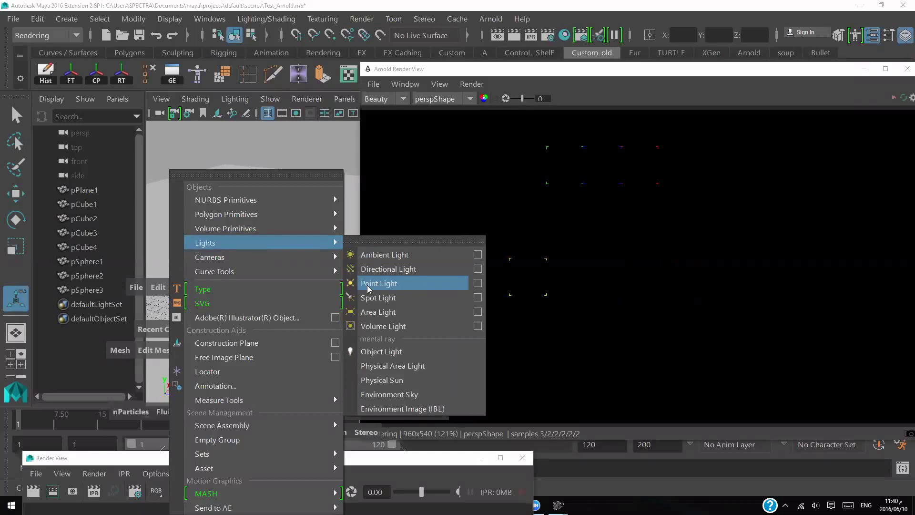
click(407, 287)
drag(284, 248, 286, 183)
key(w)
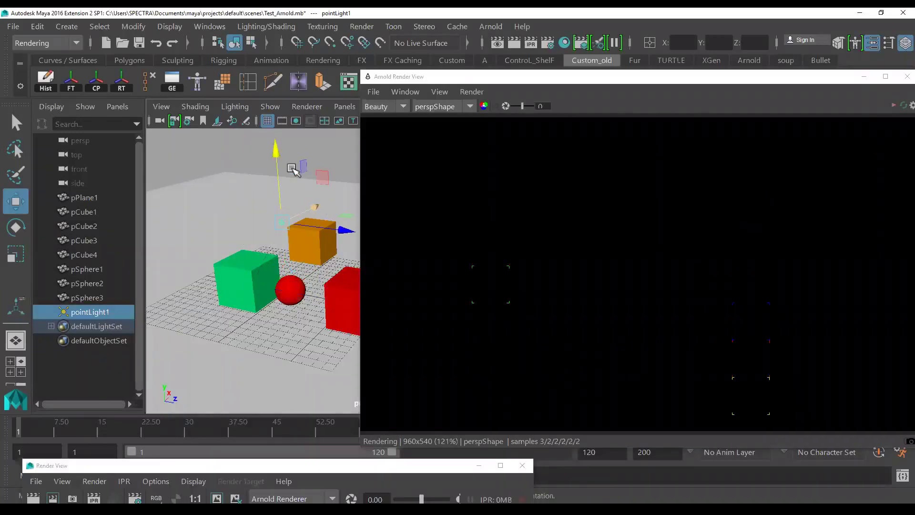
drag(279, 151, 281, 121)
drag(343, 200, 388, 216)
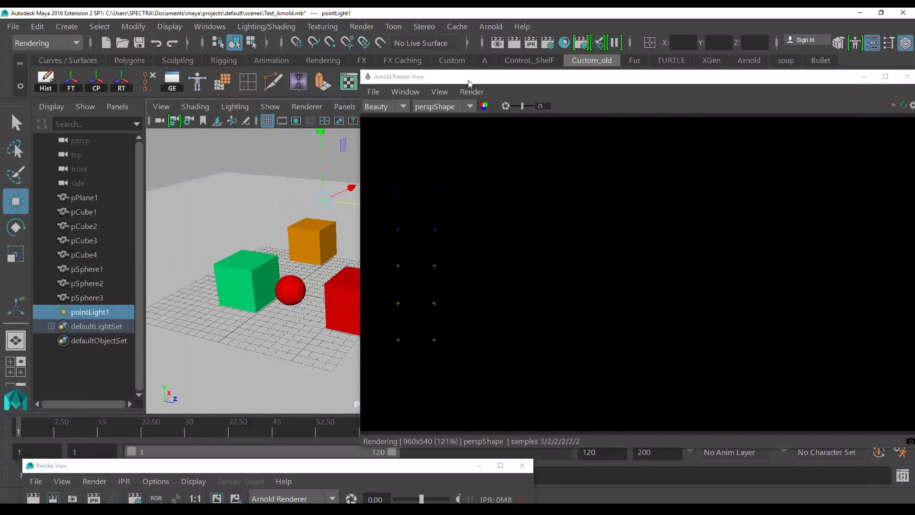
drag(469, 83, 108, 94)
key(ctrl+a)
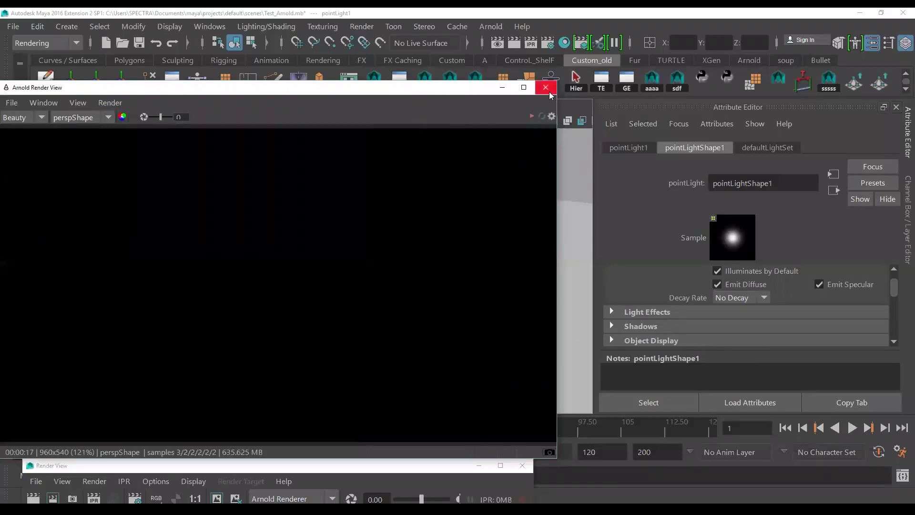
Restart the Arnold interactive render by closing and reopening the Render View
click(530, 117)
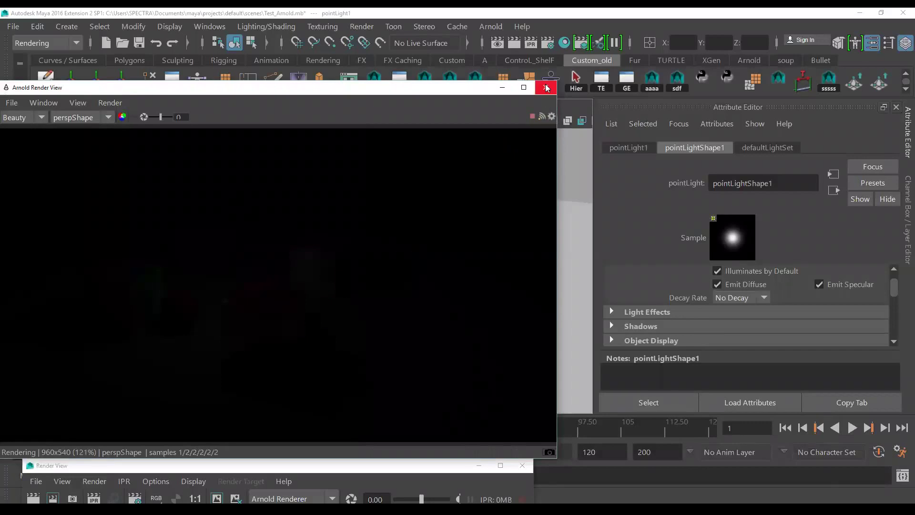
click(546, 87)
click(488, 27)
click(509, 52)
drag(304, 87, 309, 94)
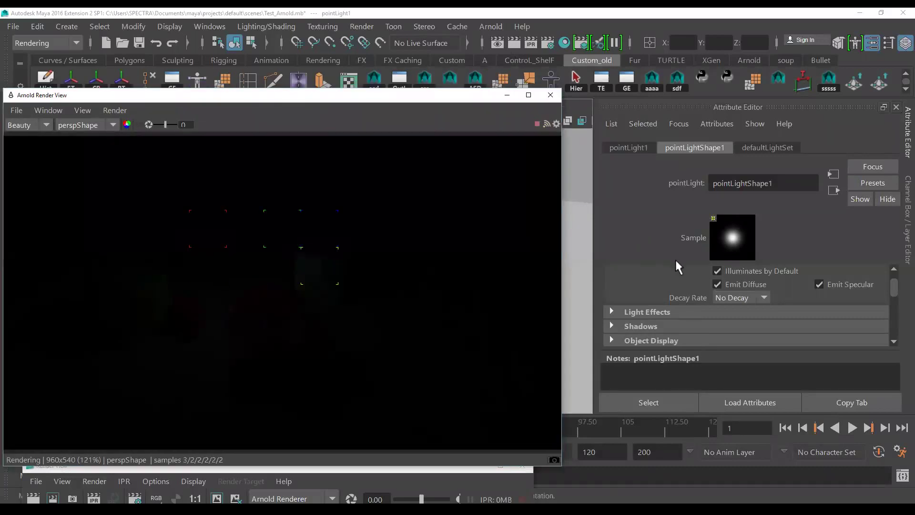
Raise pointLight1's Arnold exposure to 3.429
scroll(692, 292, down, 3)
scroll(692, 291, down, 1)
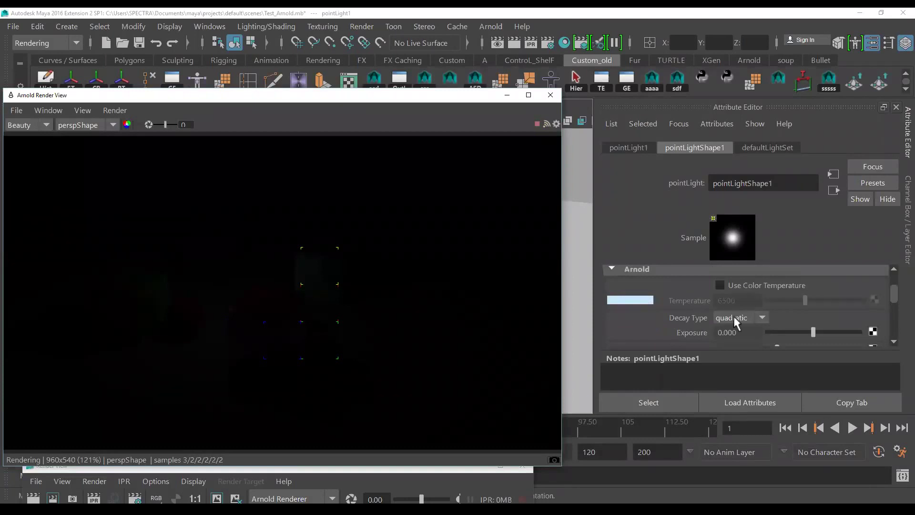
drag(826, 331, 845, 331)
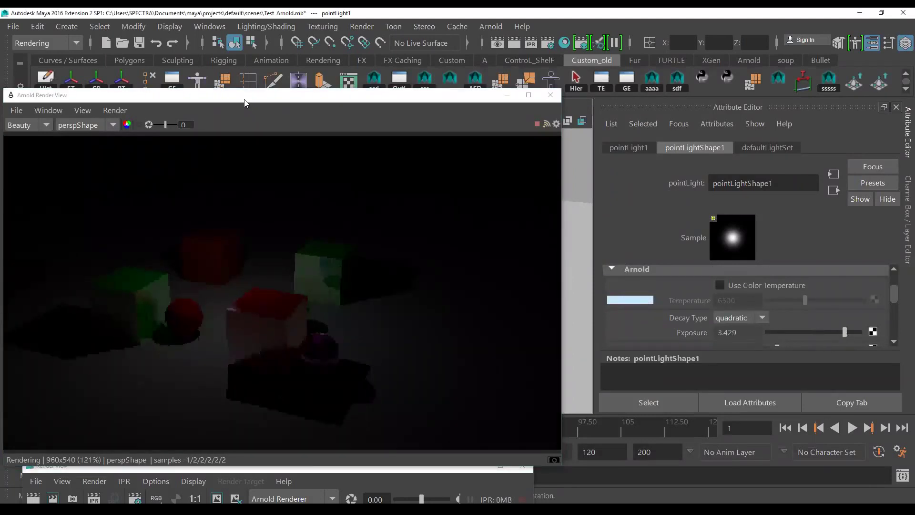
drag(244, 99, 329, 75)
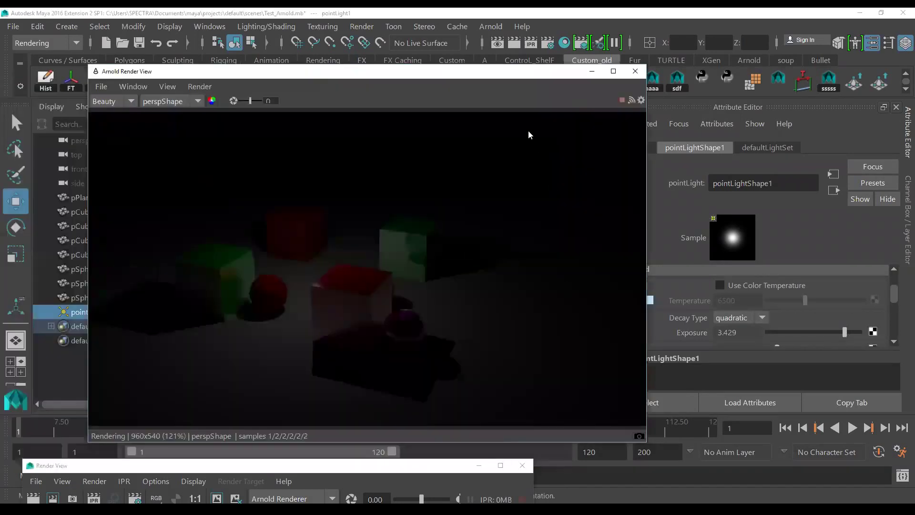
drag(474, 71, 434, 107)
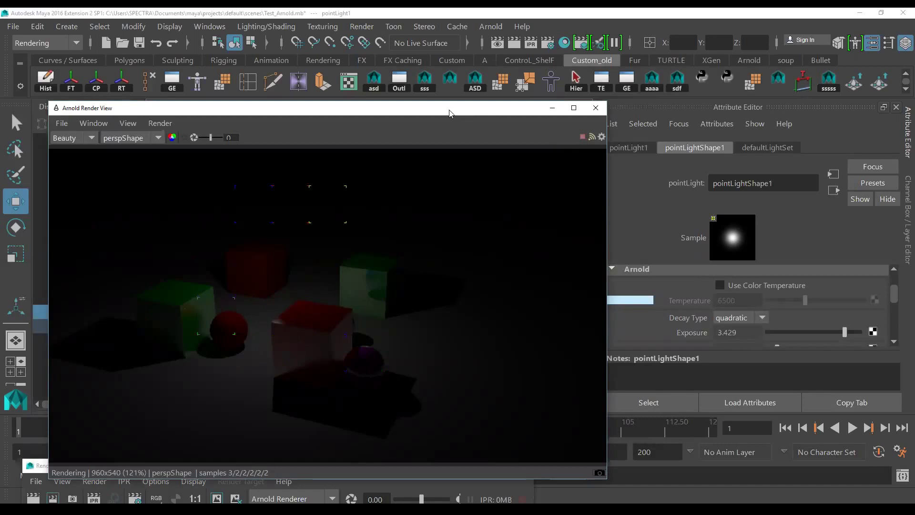
Increase pointLight1's intensity to 3.316
drag(450, 113, 430, 64)
scroll(788, 331, up, 5)
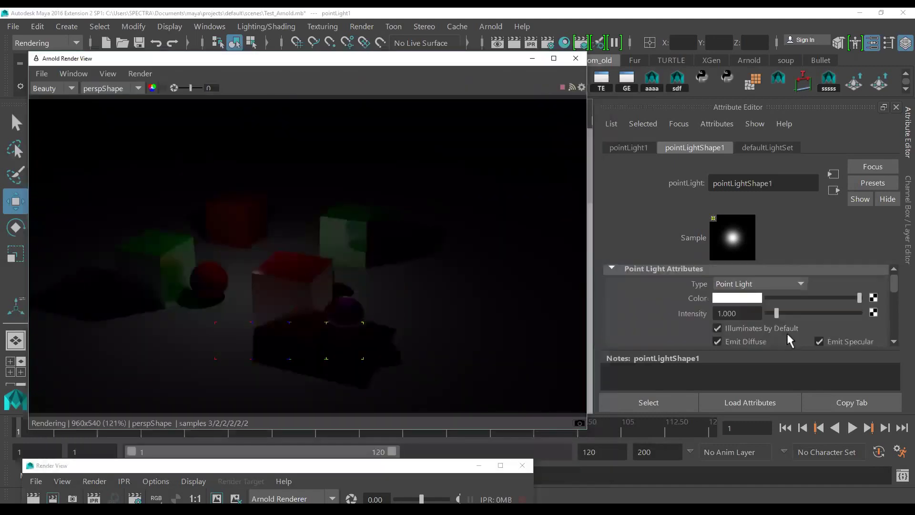
drag(782, 320, 796, 319)
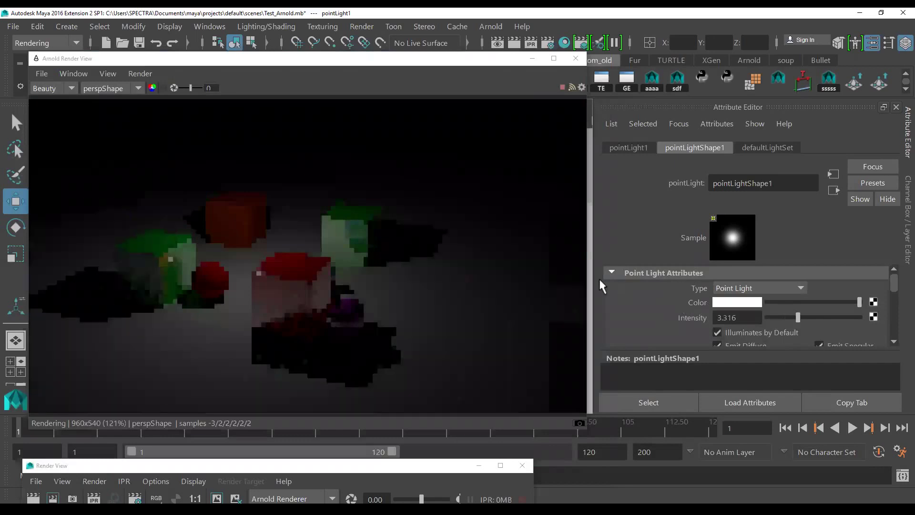
scroll(691, 315, down, 1)
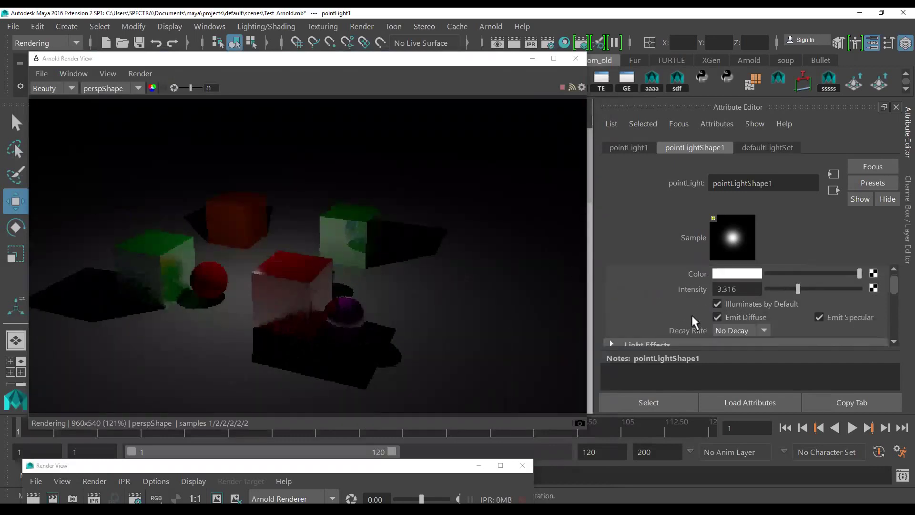
scroll(692, 315, down, 1)
scroll(691, 313, up, 1)
scroll(704, 305, down, 1)
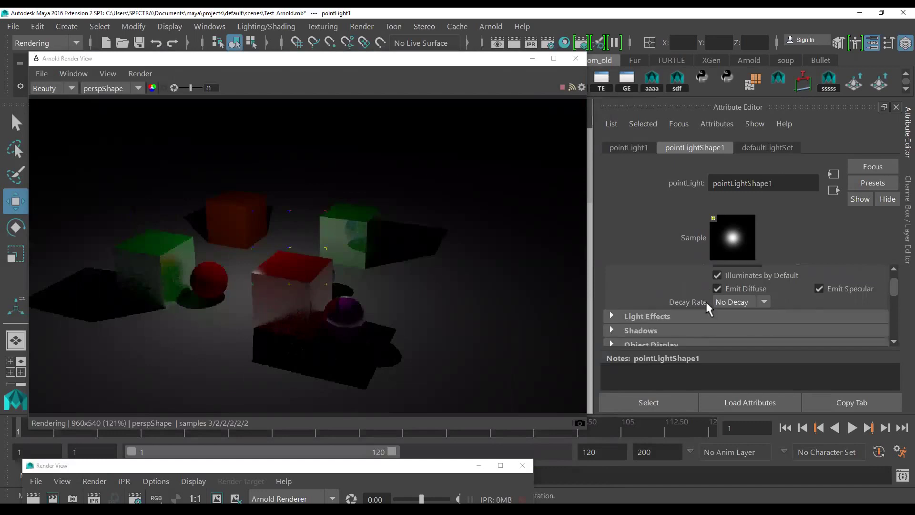
Set pointLight1's decay rate to Linear and review its Arnold settings
click(741, 303)
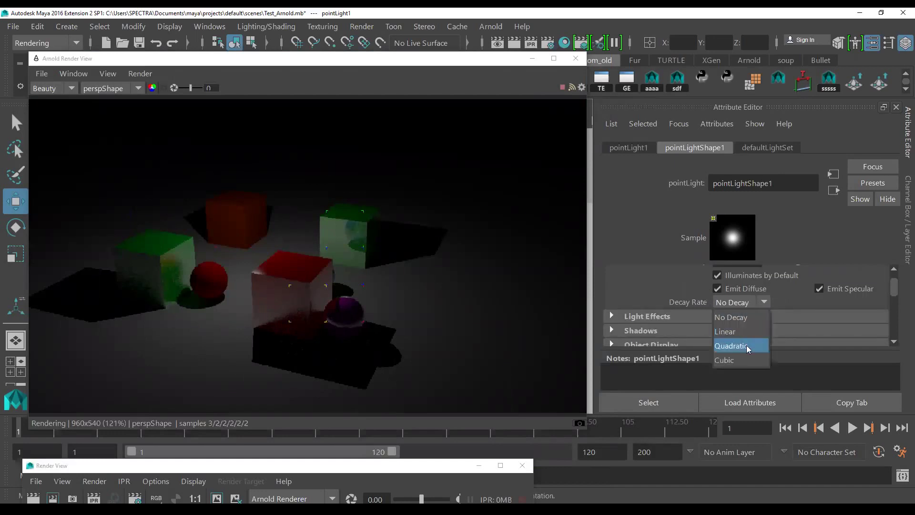
click(733, 333)
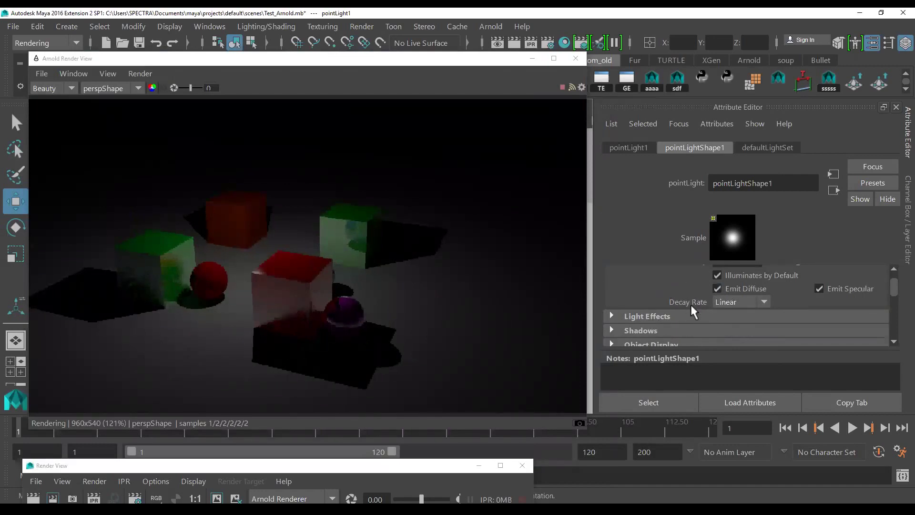
scroll(691, 306, down, 2)
scroll(687, 312, down, 1)
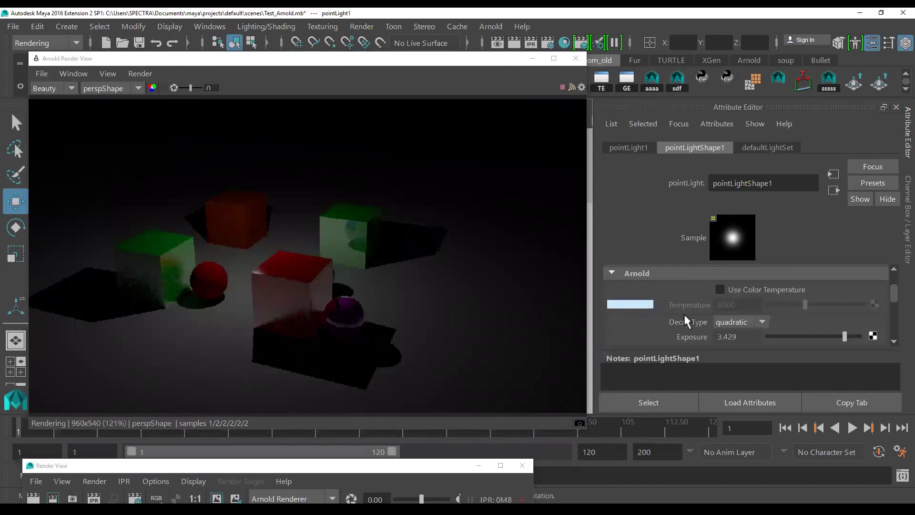
click(455, 63)
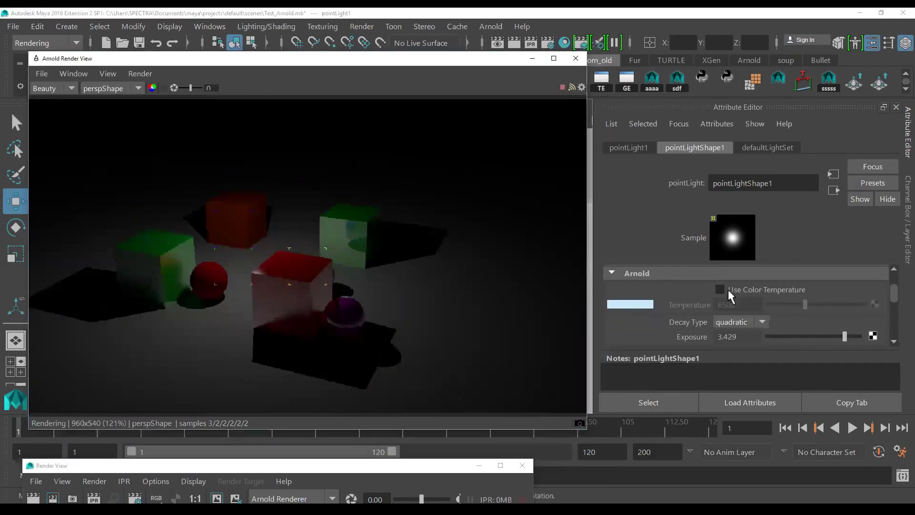
scroll(727, 318, down, 1)
scroll(727, 319, down, 2)
scroll(727, 320, down, 1)
scroll(727, 321, down, 1)
scroll(728, 322, down, 1)
scroll(729, 320, up, 1)
scroll(758, 312, up, 2)
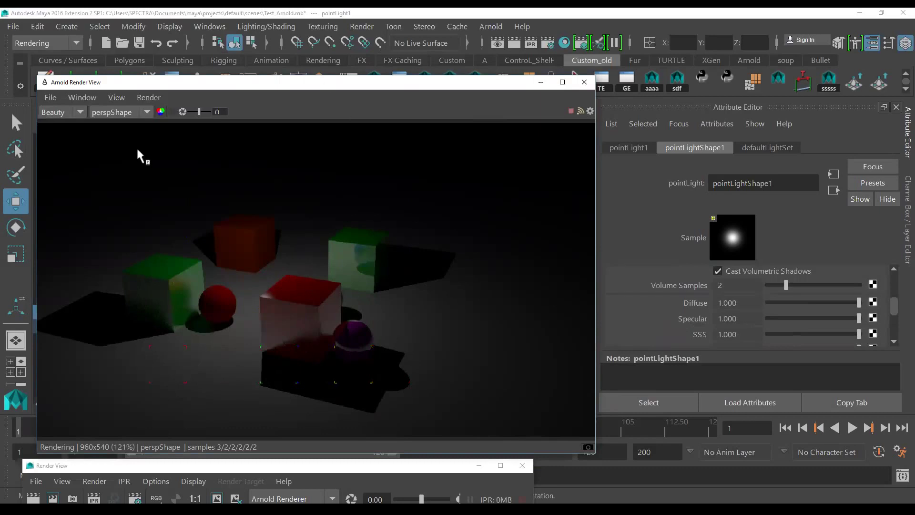
Move the render window aside and select the persp camera
drag(138, 82, 178, 160)
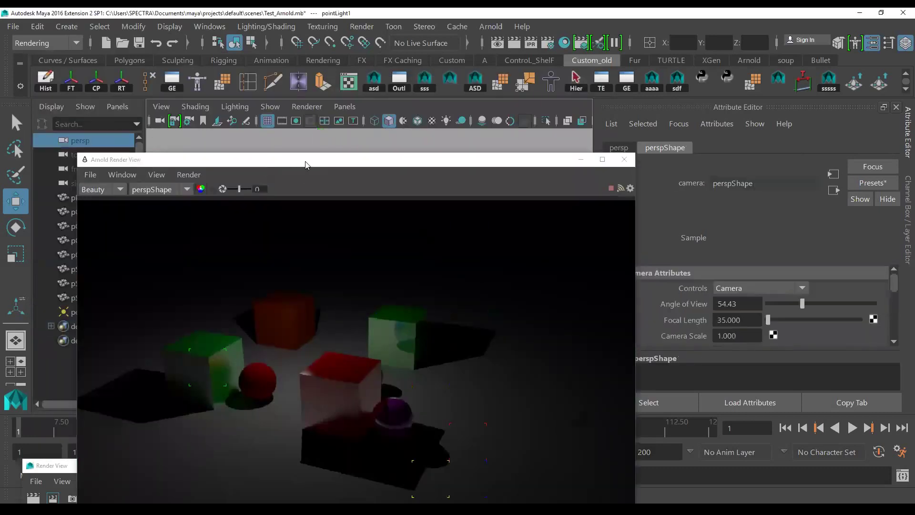
drag(305, 164, 270, 44)
scroll(664, 294, down, 3)
scroll(665, 295, down, 3)
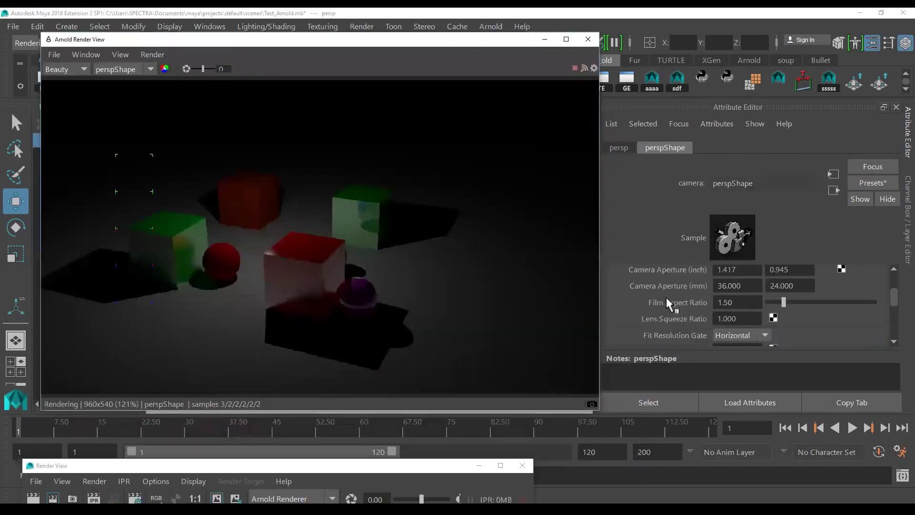
drag(599, 289, 577, 289)
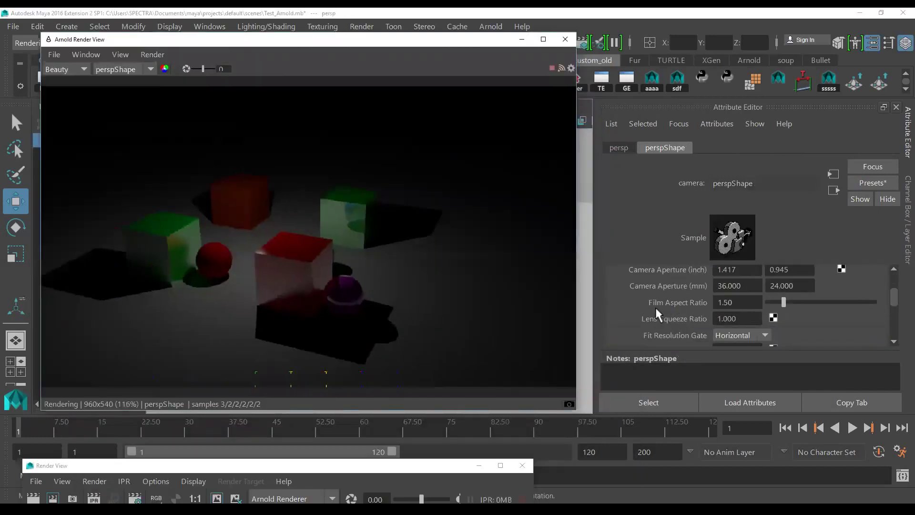
Set the persp camera's Arnold exposure to 3.024, then reselect pointLight1
scroll(655, 306, down, 2)
scroll(654, 306, down, 2)
scroll(655, 306, down, 2)
scroll(655, 306, down, 3)
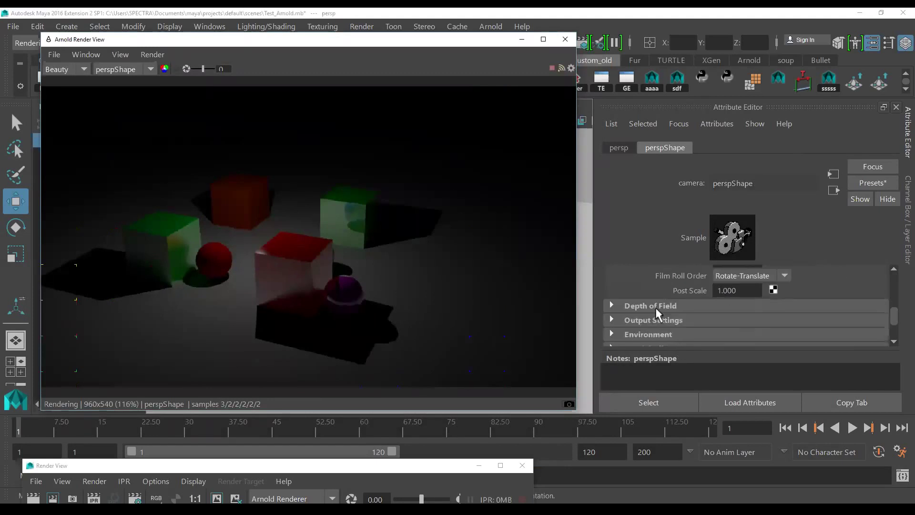
scroll(656, 307, down, 3)
scroll(656, 307, down, 2)
click(641, 281)
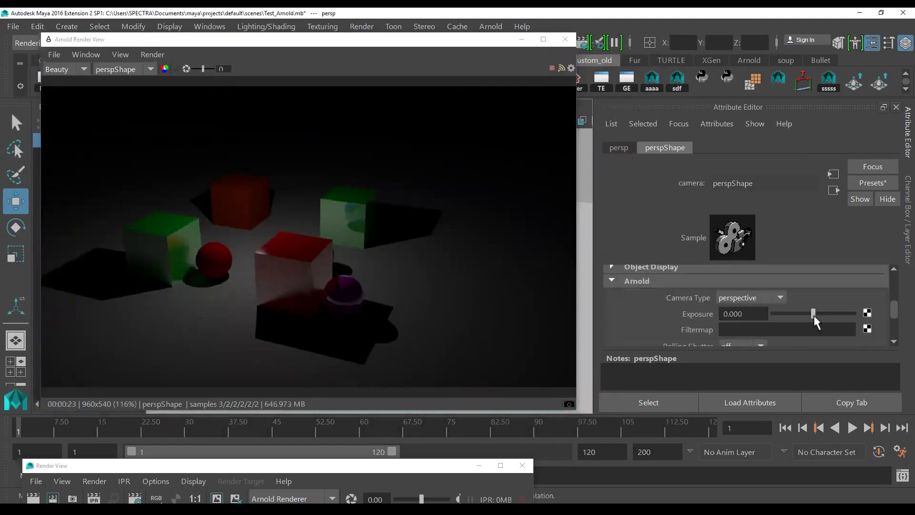
drag(824, 313, 836, 311)
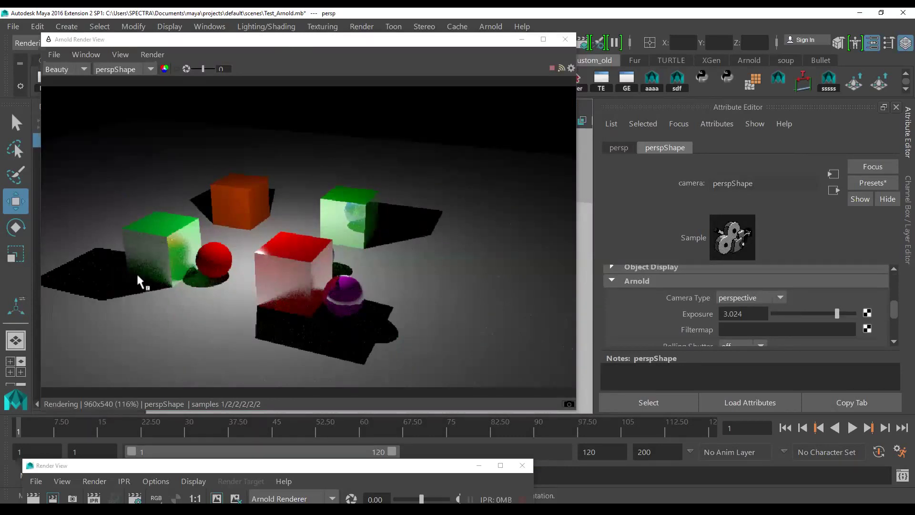
drag(239, 45, 431, 219)
click(90, 311)
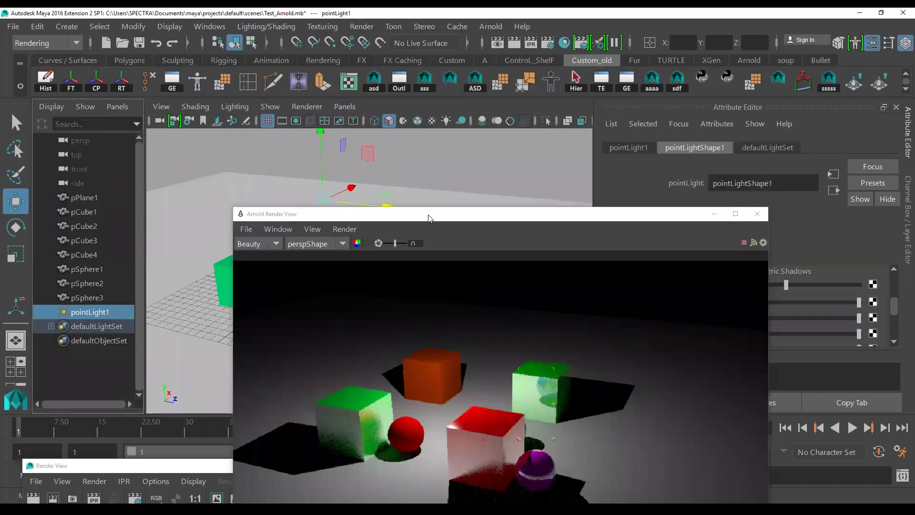
drag(428, 218, 275, 81)
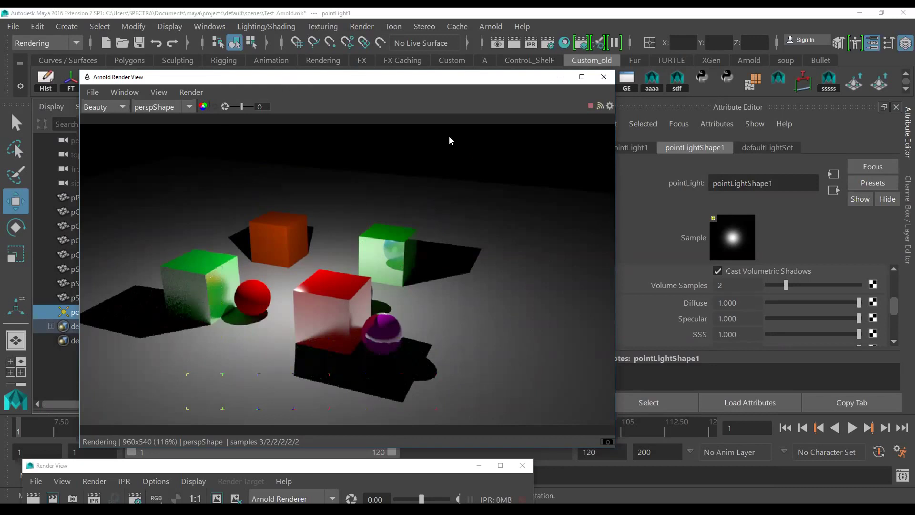
scroll(751, 324, up, 2)
scroll(751, 325, up, 2)
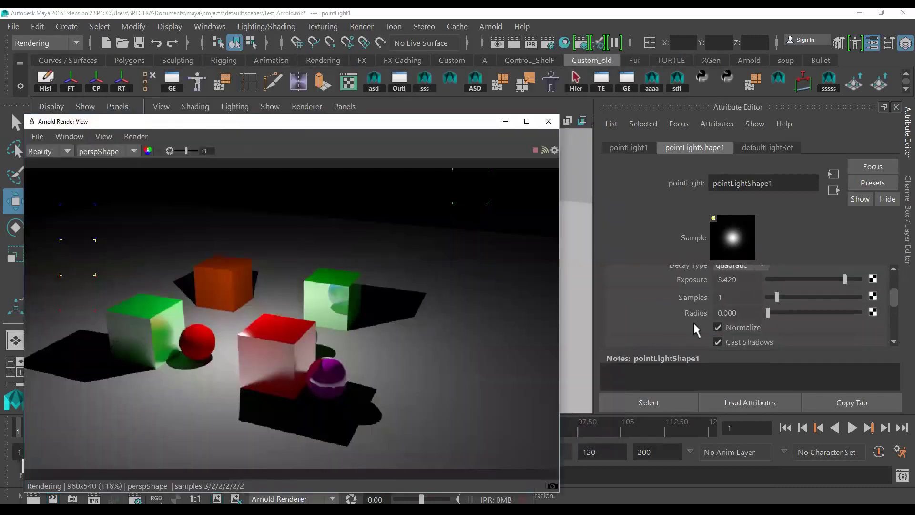
scroll(692, 323, up, 3)
scroll(694, 323, up, 3)
scroll(692, 321, down, 3)
scroll(692, 321, down, 2)
scroll(692, 322, down, 2)
scroll(692, 321, down, 1)
scroll(694, 324, down, 3)
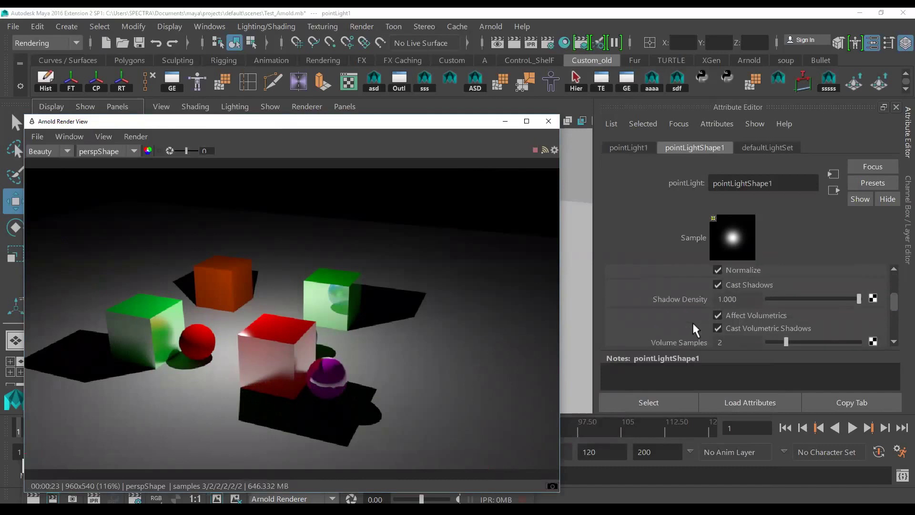
scroll(692, 321, down, 2)
scroll(692, 321, down, 2)
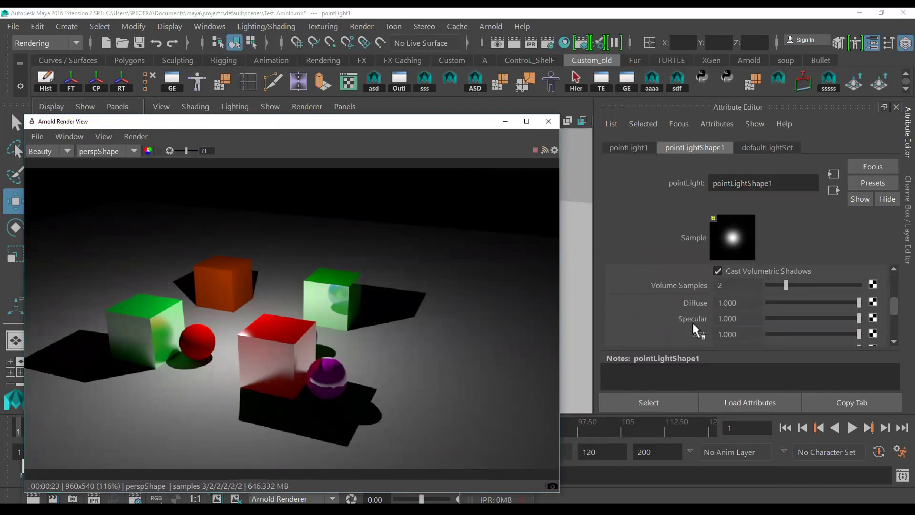
scroll(692, 322, down, 2)
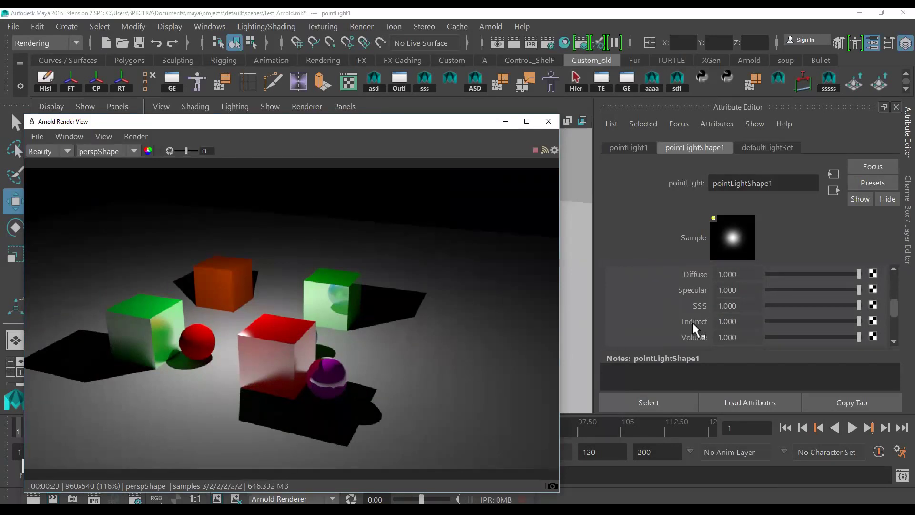
scroll(693, 322, down, 4)
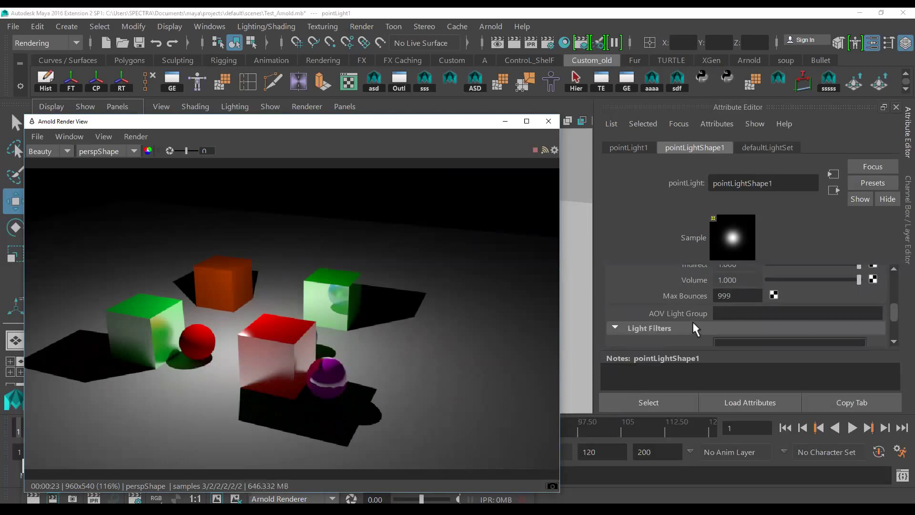
Shift the Arnold Render View aside and open Render Settings showing Arnold sampling options
scroll(692, 321, down, 3)
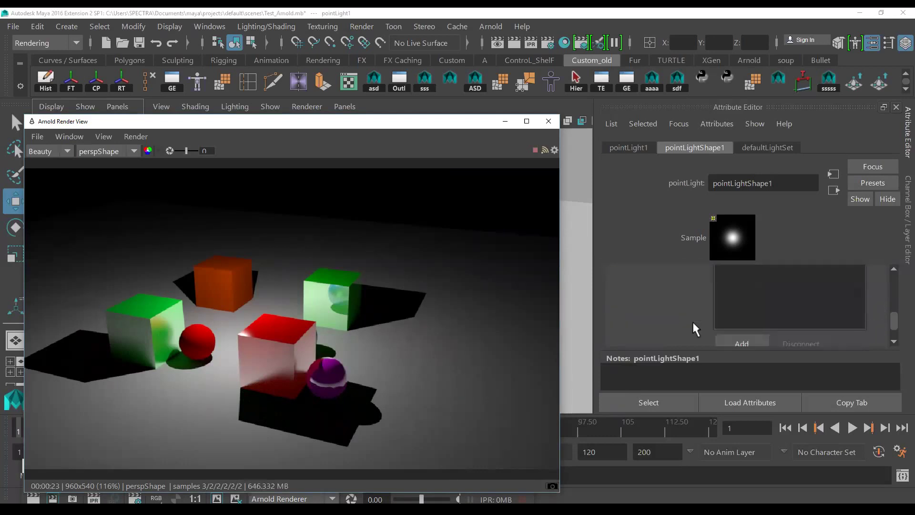
scroll(692, 321, down, 1)
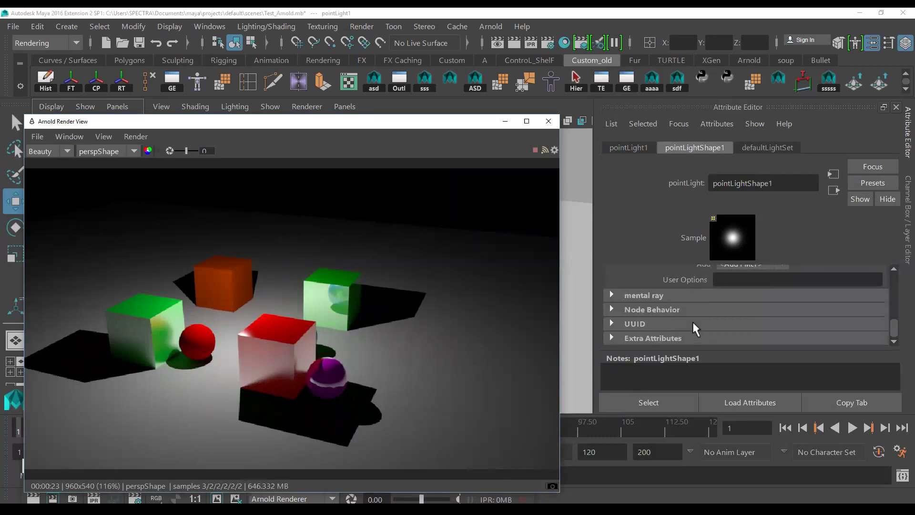
scroll(692, 320, up, 3)
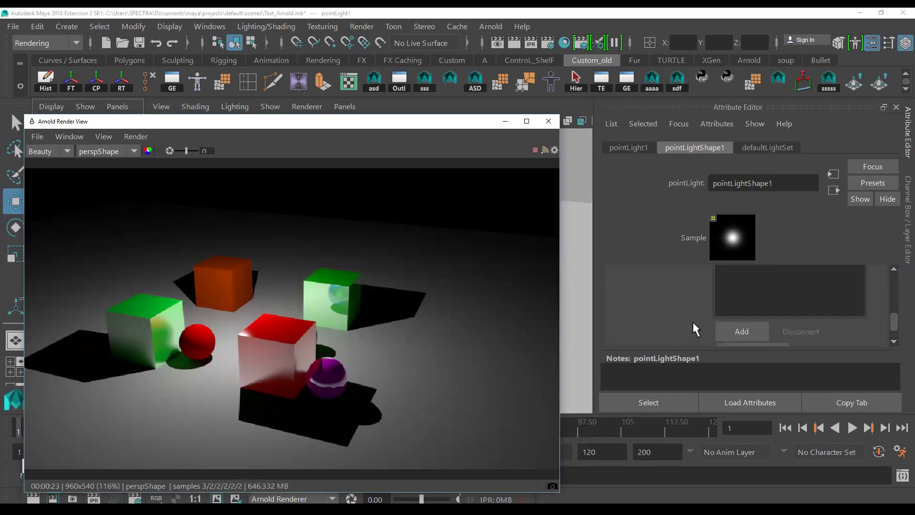
scroll(692, 320, up, 2)
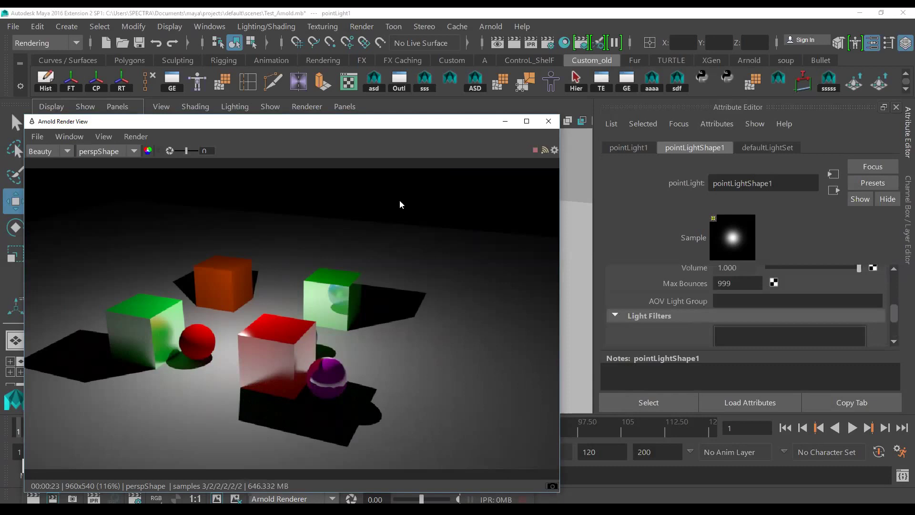
drag(361, 128, 407, 115)
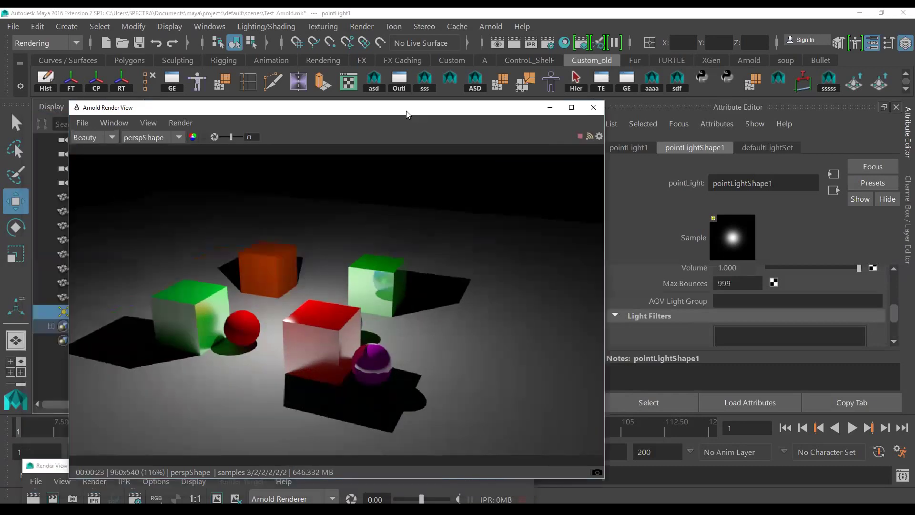
click(548, 44)
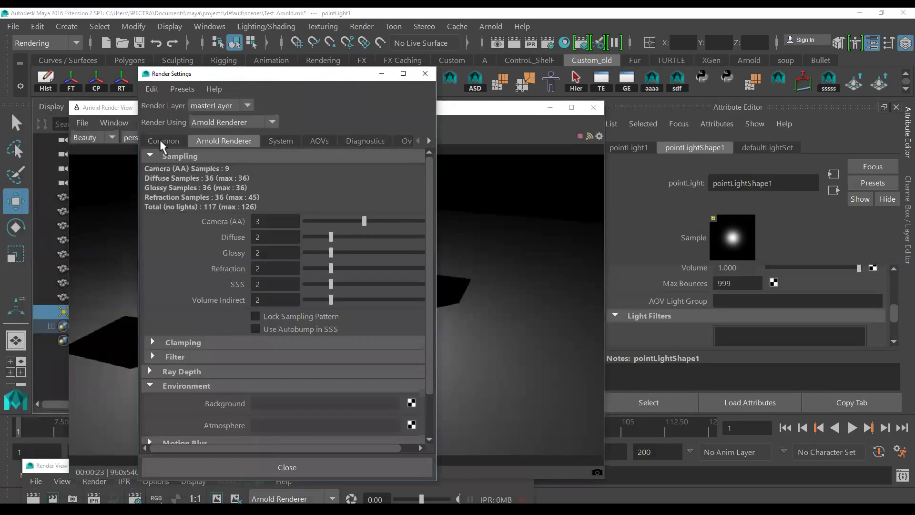
Change the Common image format from exr to mplay, so output reads Test_Arnold.mplay
click(160, 141)
click(318, 234)
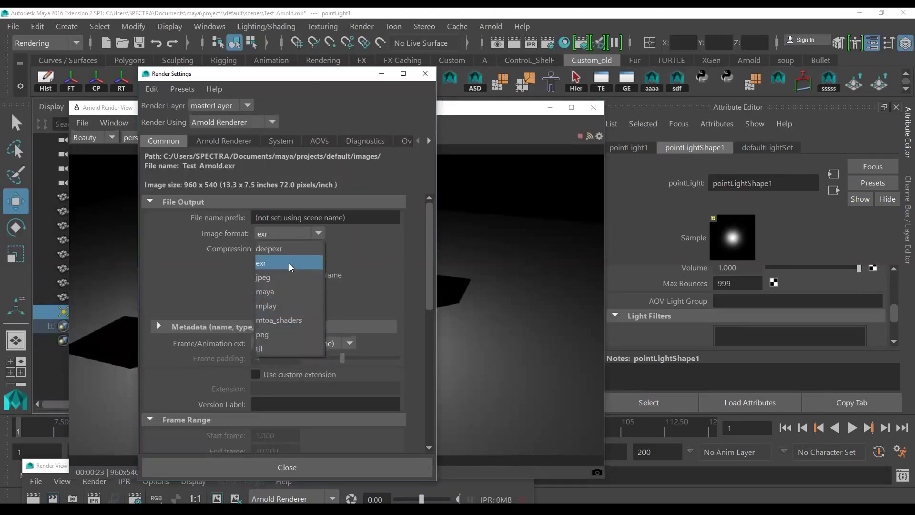
click(286, 306)
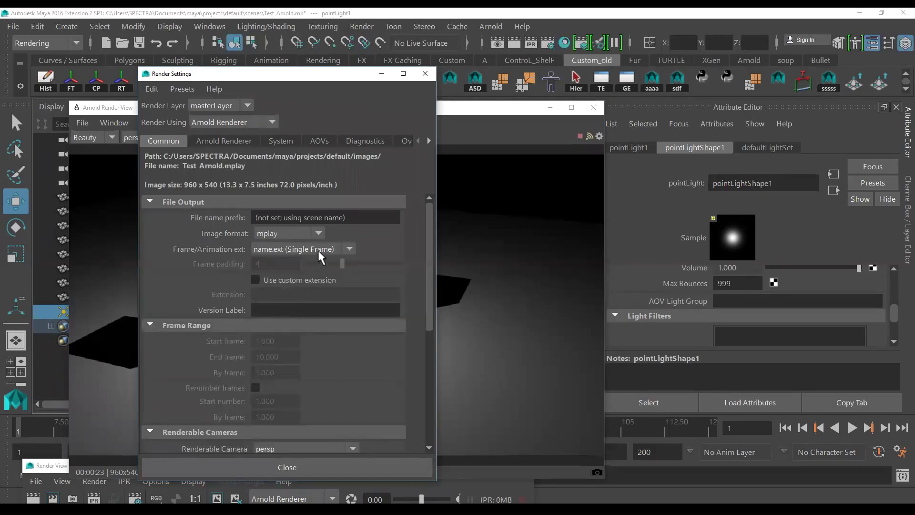
click(318, 250)
click(318, 250)
scroll(357, 317, down, 3)
scroll(357, 317, down, 2)
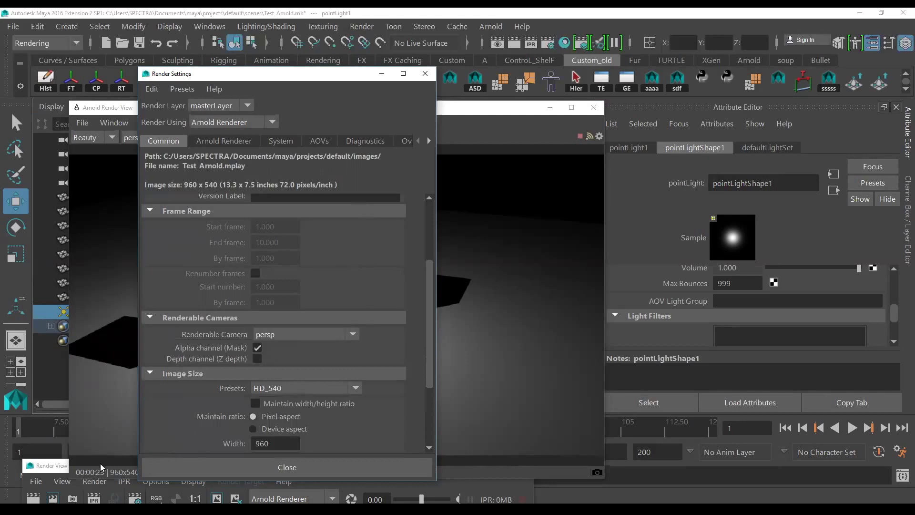
Bring the Arnold render of the cubes and spheres back in front, raising Maya's Render View
click(499, 159)
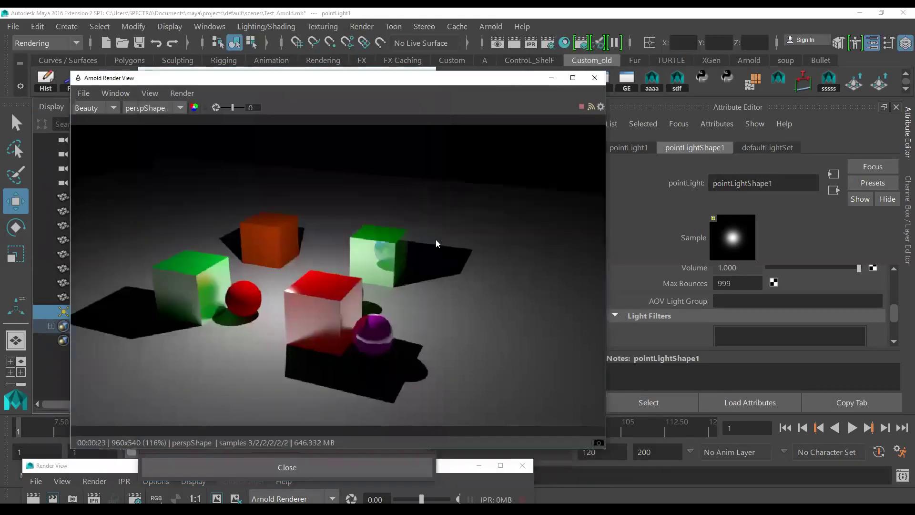
click(485, 466)
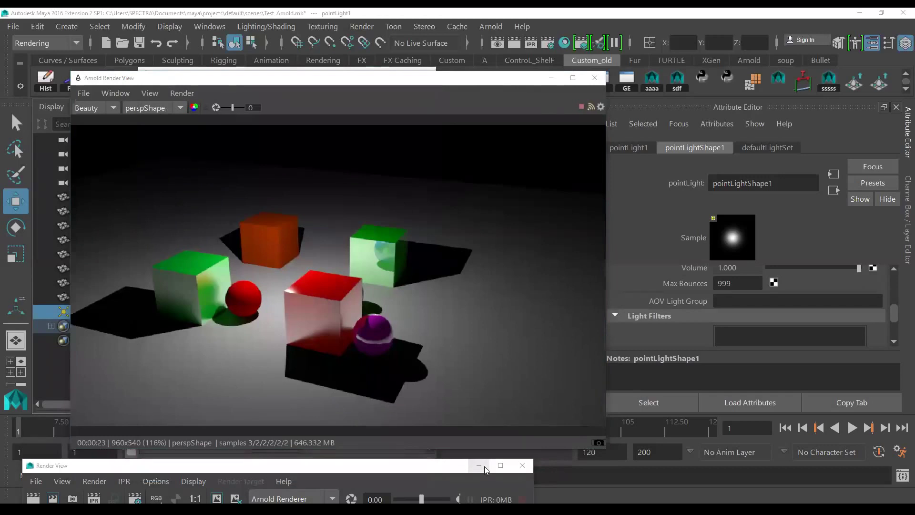